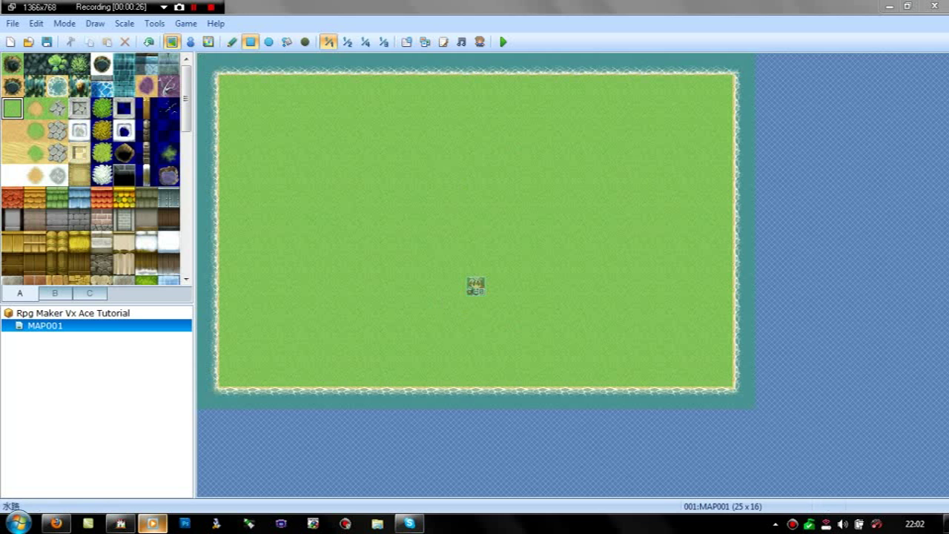
Create an event six tiles above the player's start position, using the front-facing first People2 character as its graphic.
{"action": "left_click", "coordinate": [190, 41]}
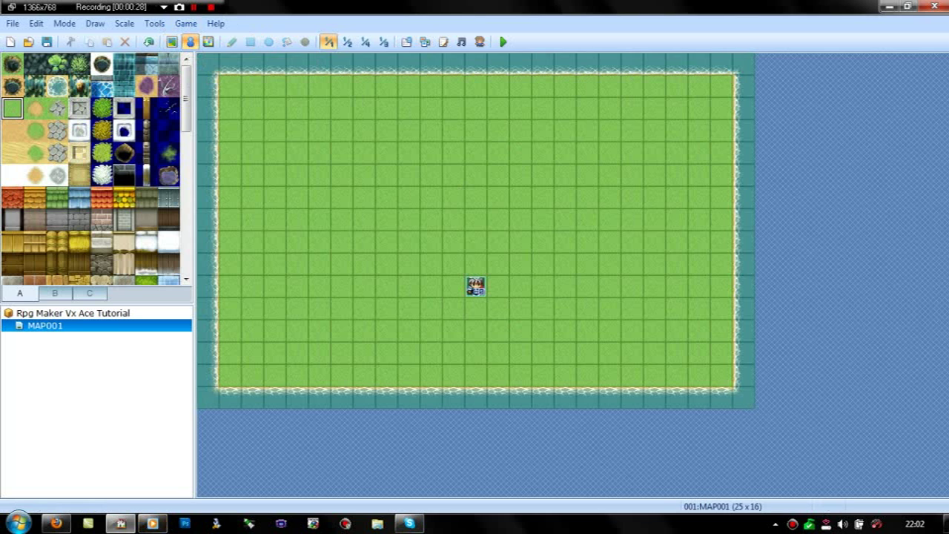
{"action": "double_click", "coordinate": [476, 154]}
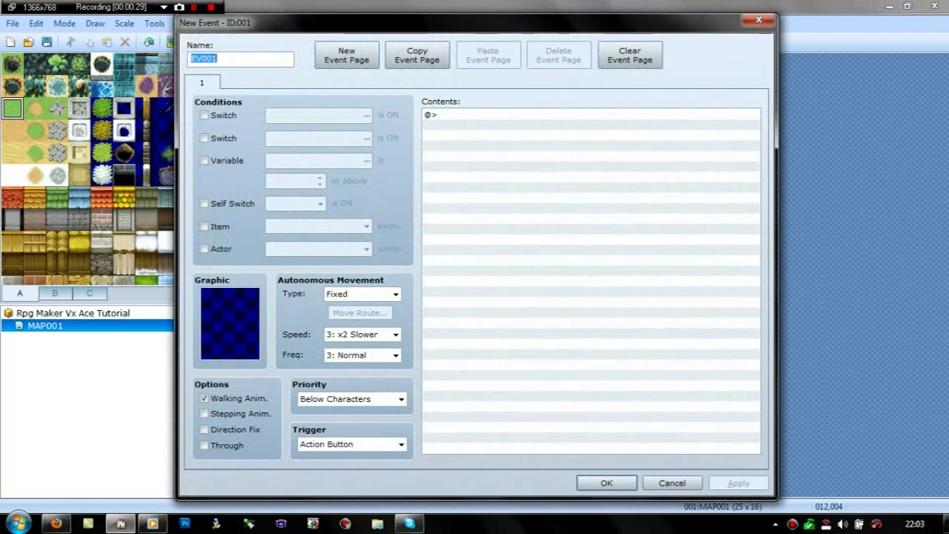
{"action": "double_click", "coordinate": [229, 324]}
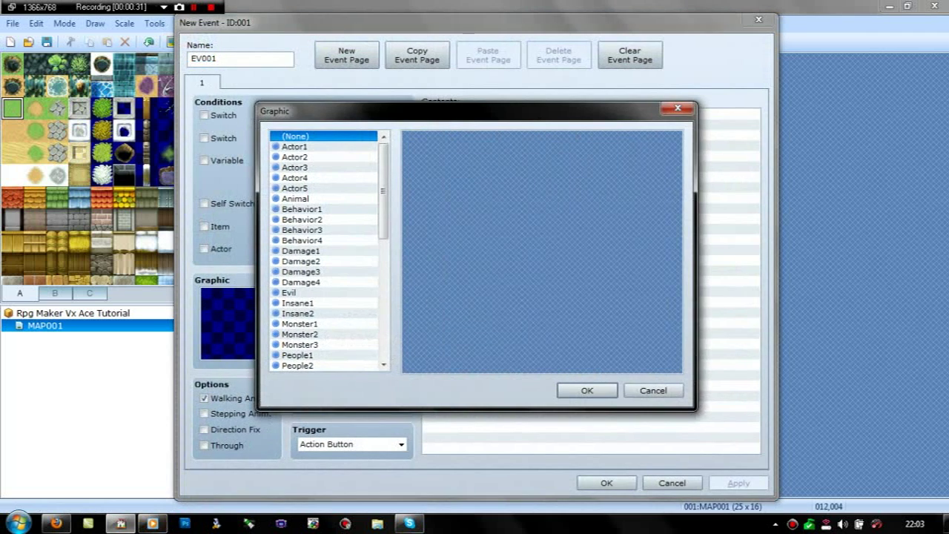
{"action": "scroll", "coordinate": [329, 250], "scroll_direction": "down", "scroll_amount": 9}
{"action": "scroll", "coordinate": [329, 250], "scroll_direction": "up", "scroll_amount": 8}
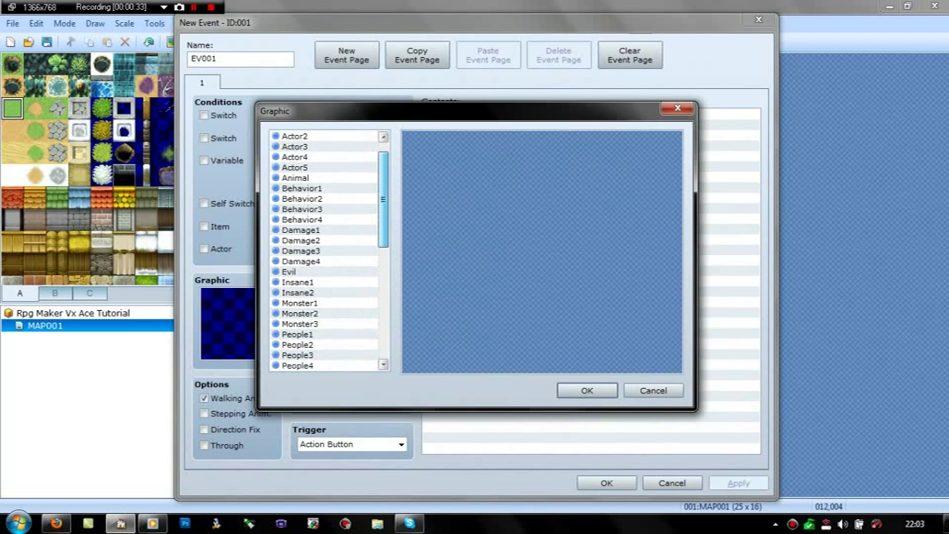
{"action": "scroll", "coordinate": [330, 250], "scroll_direction": "up", "scroll_amount": 1}
{"action": "scroll", "coordinate": [329, 251], "scroll_direction": "down", "scroll_amount": 2}
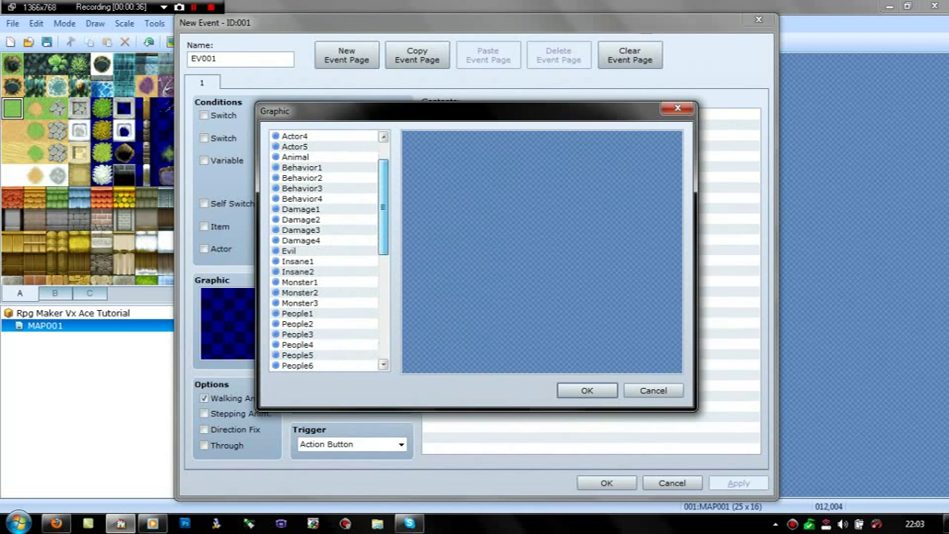
{"action": "scroll", "coordinate": [329, 251], "scroll_direction": "down", "scroll_amount": 2}
{"action": "left_click", "coordinate": [323, 293]}
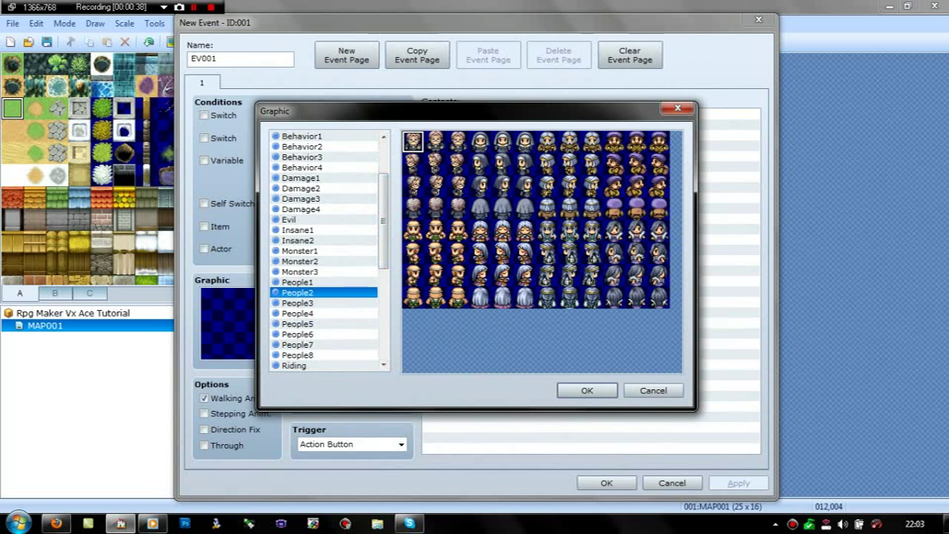
{"action": "left_click", "coordinate": [435, 141]}
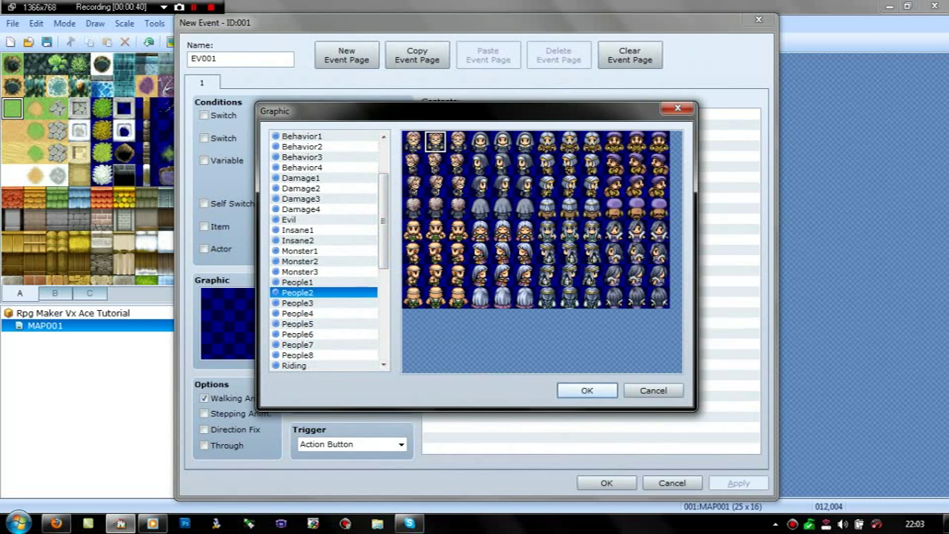
{"action": "left_click", "coordinate": [586, 390]}
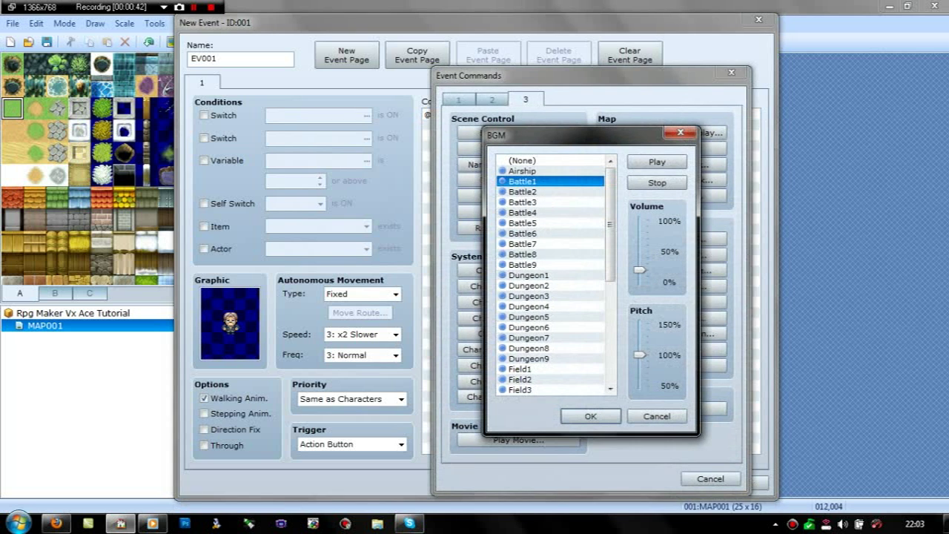
Add a Show Text command to the event and enter the message "Give me the correct number combination and i'll give".
{"action": "key", "text": "Escape"}
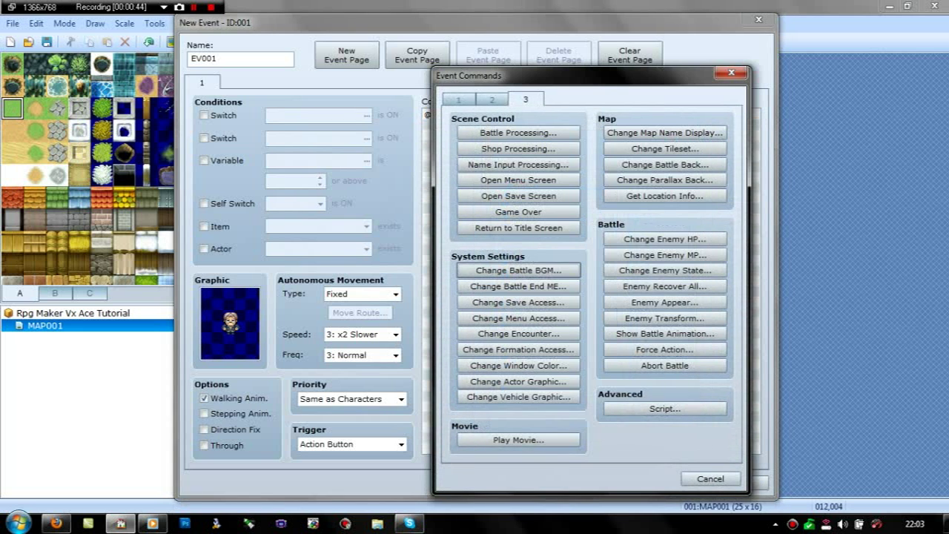
{"action": "key", "text": "ctrl+Tab"}
{"action": "key", "text": "Return"}
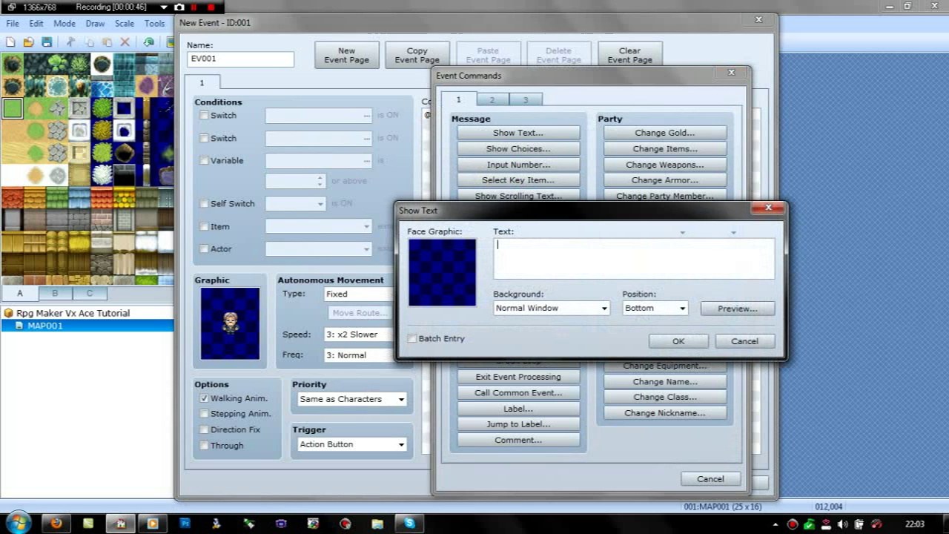
{"action": "type", "text": "Ian"}
{"action": "key", "text": "BackSpace"}
{"action": "key", "text": "BackSpace"}
{"action": "key", "text": "BackSpace"}
{"action": "type", "text": "Go"}
{"action": "key", "text": "BackSpace"}
{"action": "type", "text": "ive me the correct number "}
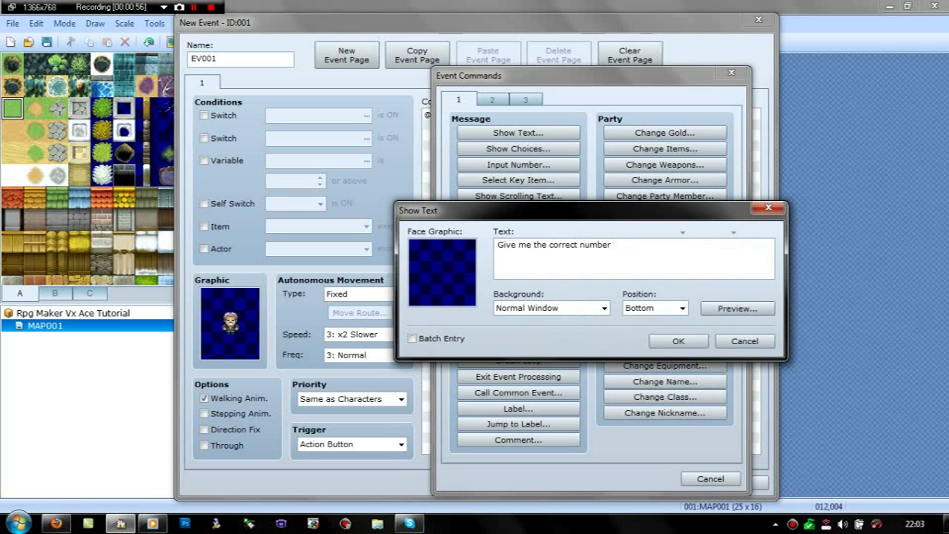
{"action": "type", "text": "combination and i'll "}
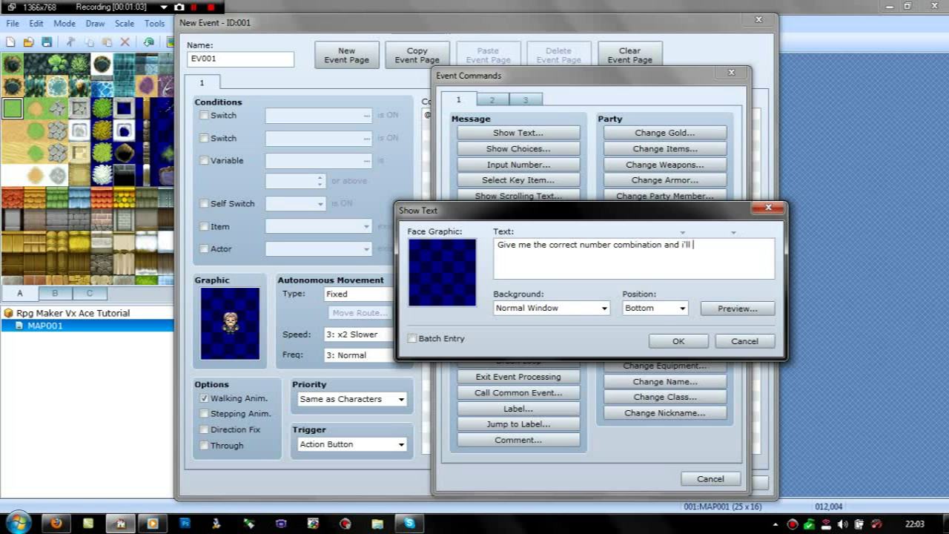
{"action": "type", "text": "give"}
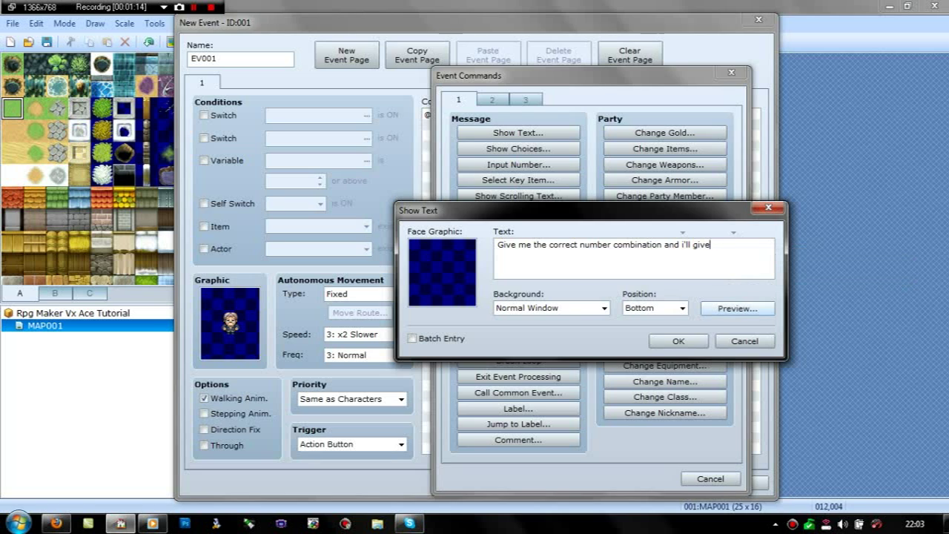
Preview the message window to check how the line fits within its width.
{"action": "left_click", "coordinate": [736, 308]}
{"action": "key", "text": "Escape"}
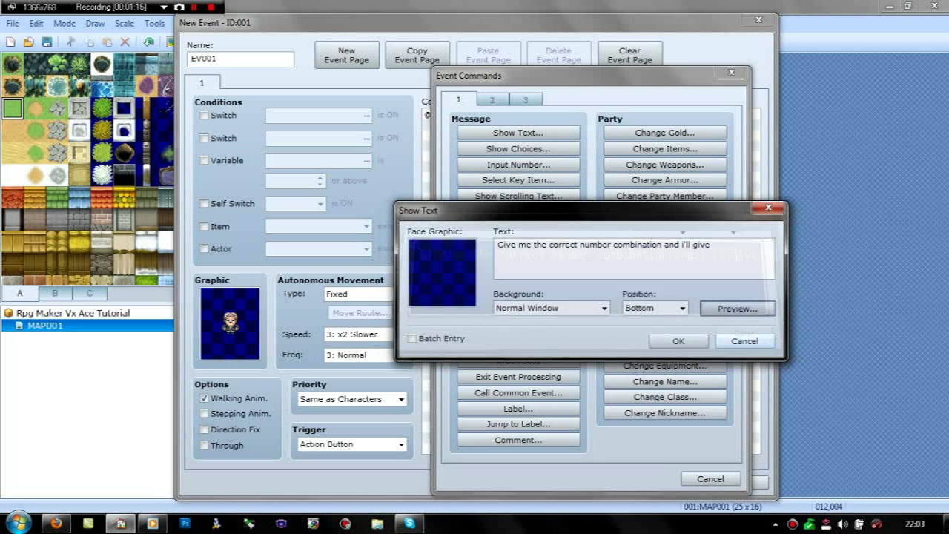
{"action": "key", "text": "Return"}
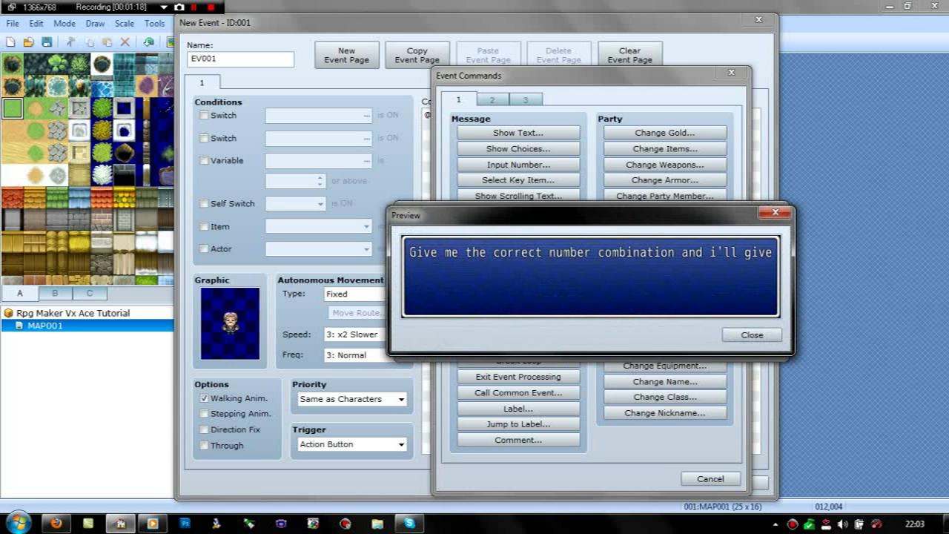
{"action": "key", "text": "Escape"}
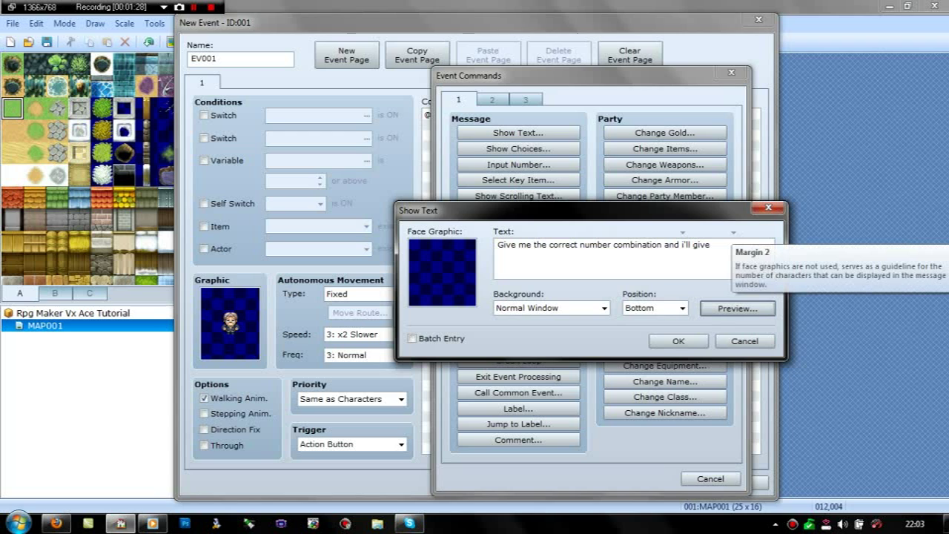
{"action": "left_click", "coordinate": [736, 308]}
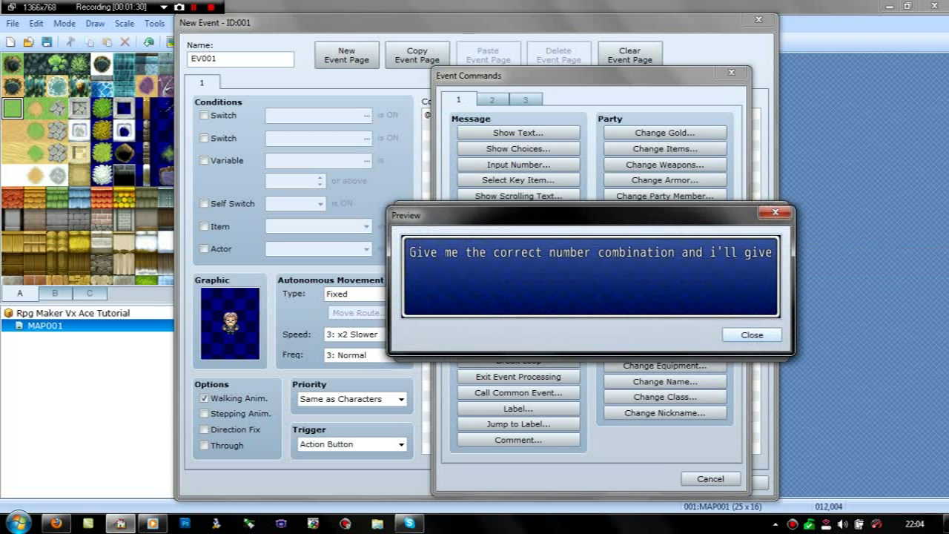
{"action": "left_click", "coordinate": [751, 335]}
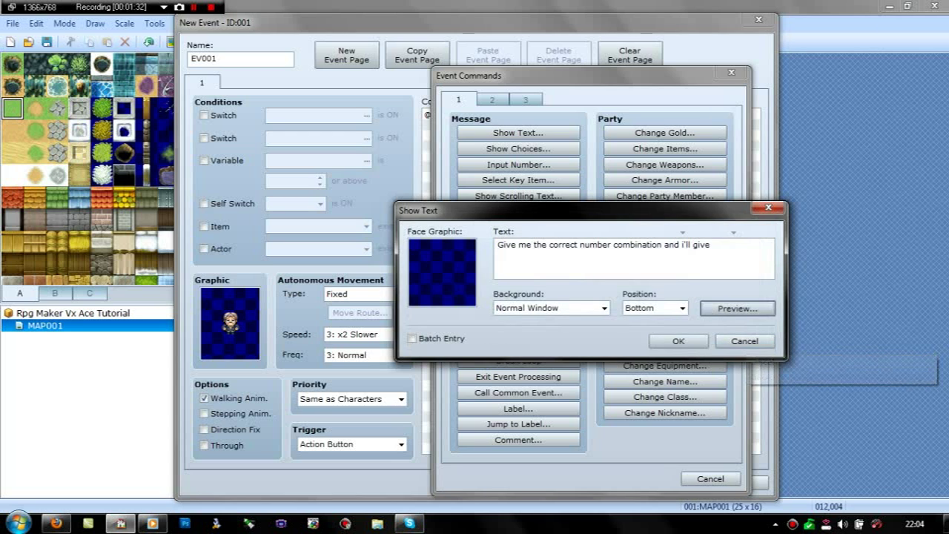
{"action": "left_click", "coordinate": [737, 308]}
{"action": "left_click", "coordinate": [745, 332]}
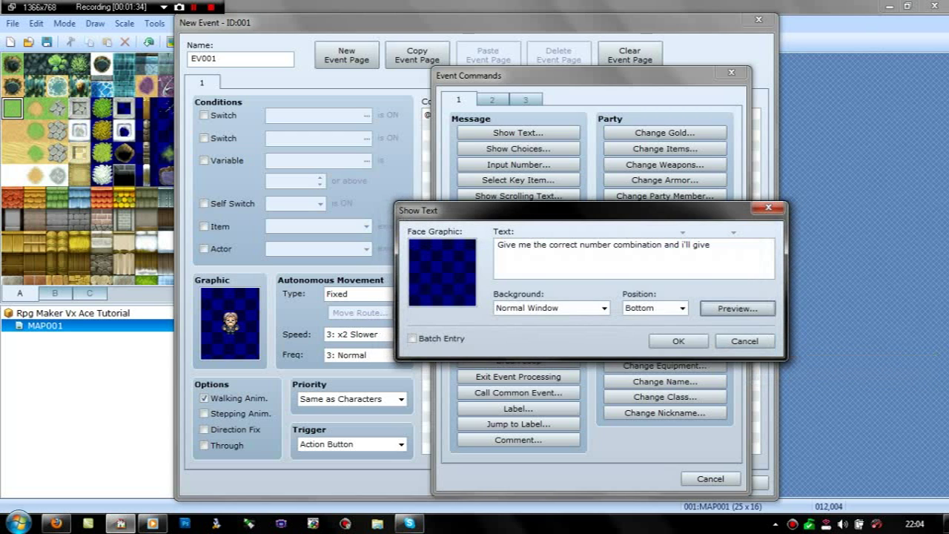
Append "you" to the end of the message line and preview the message again.
{"action": "left_click", "coordinate": [713, 245]}
{"action": "type", "text": "you"}
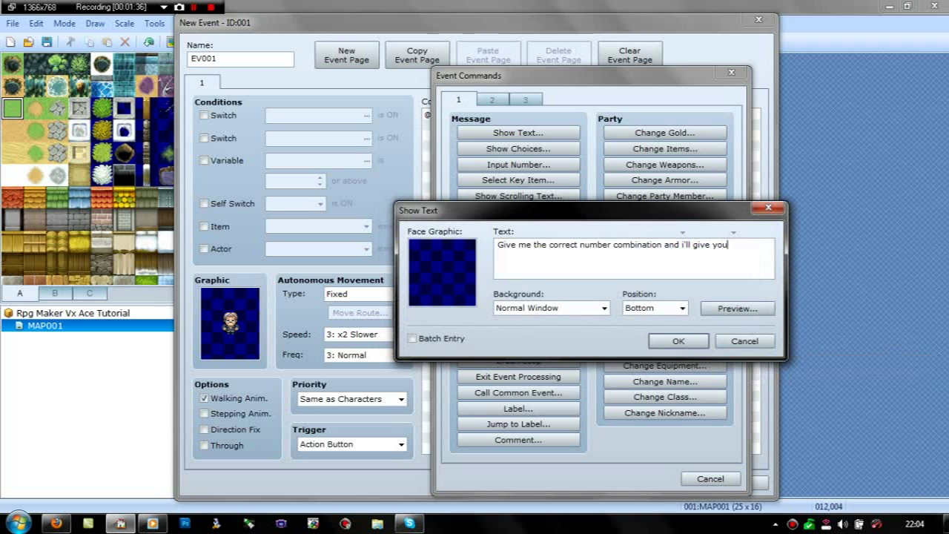
{"action": "left_click", "coordinate": [737, 308]}
{"action": "left_click", "coordinate": [752, 335]}
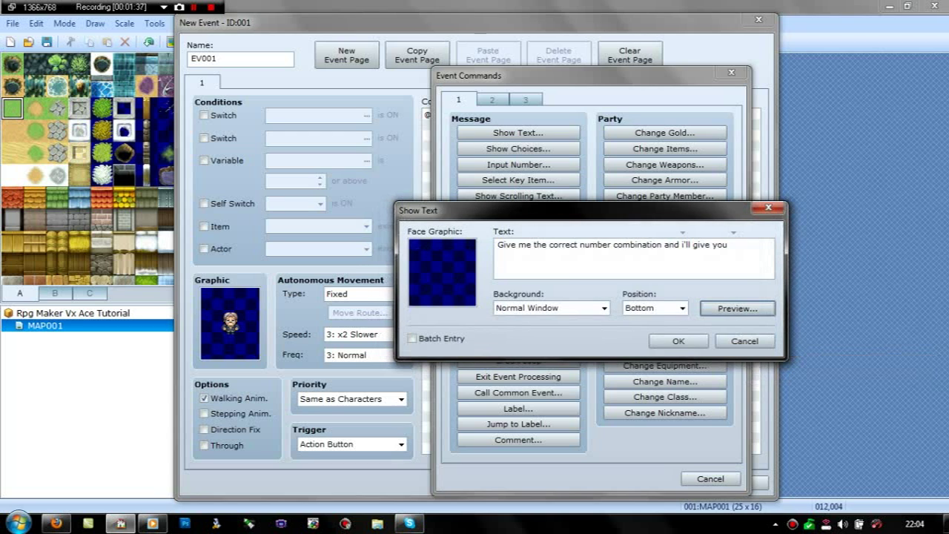
Move "you" to a second line, finish it as "you something good.", and save the message and the event.
{"action": "left_click", "coordinate": [712, 245]}
{"action": "key", "text": "Return"}
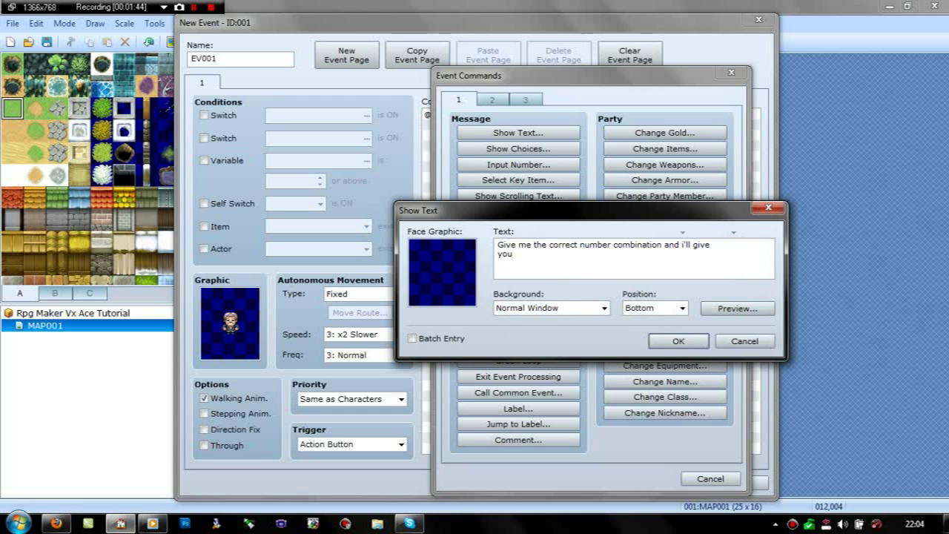
{"action": "type", "text": "something good."}
{"action": "left_click", "coordinate": [679, 341]}
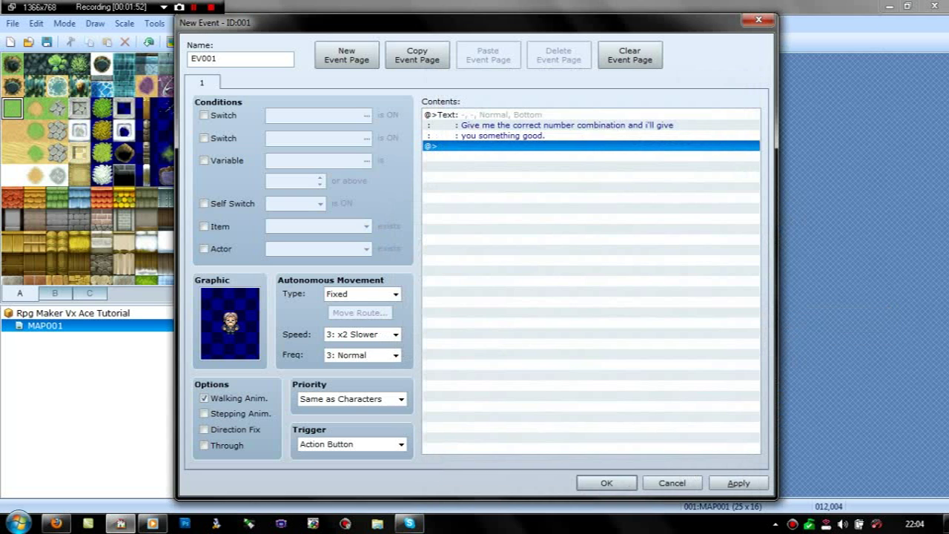
{"action": "left_click", "coordinate": [738, 482]}
{"action": "left_click", "coordinate": [607, 482]}
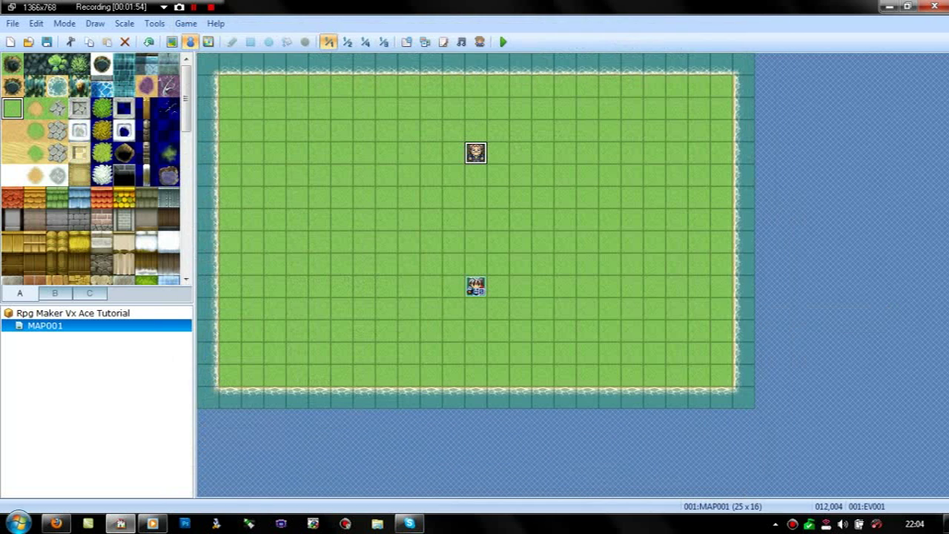
Place the plain wooden signboard tile on the map six tiles to the right of the character event.
{"action": "double_click", "coordinate": [631, 153]}
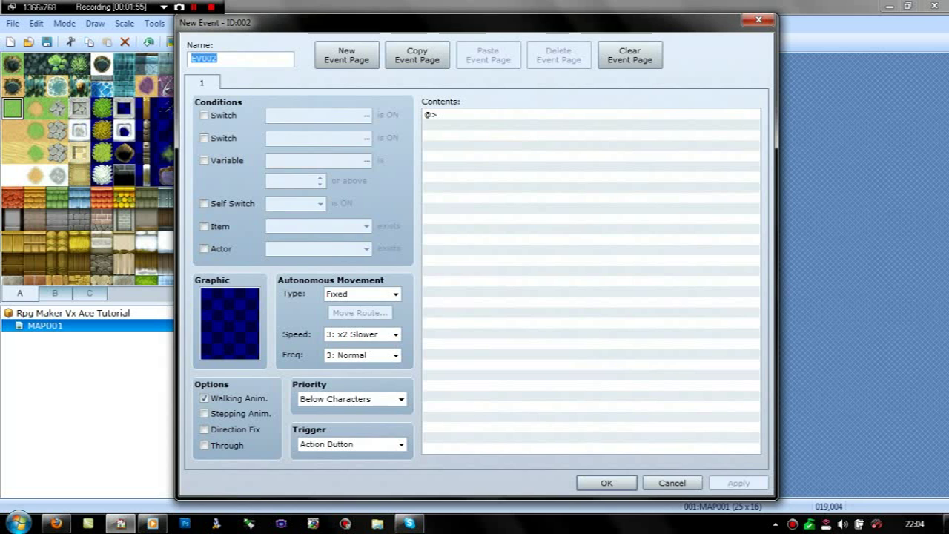
{"action": "key", "text": "Escape"}
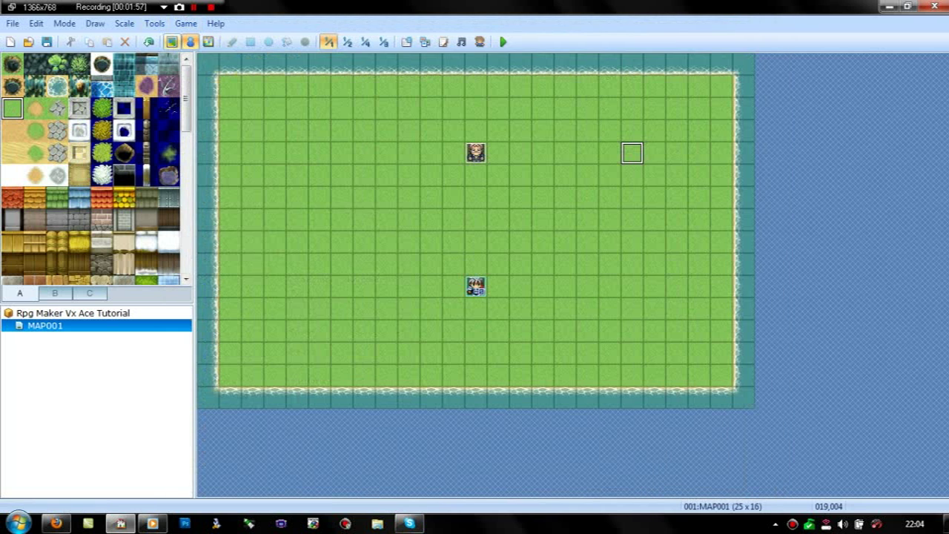
{"action": "key", "text": "F5"}
{"action": "left_click", "coordinate": [55, 293]}
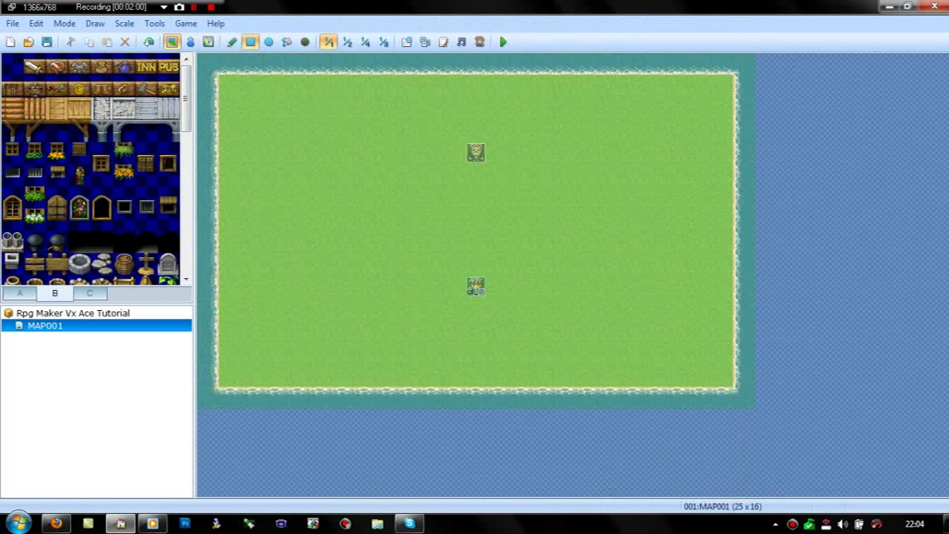
{"action": "scroll", "coordinate": [90, 169], "scroll_direction": "down", "scroll_amount": 10}
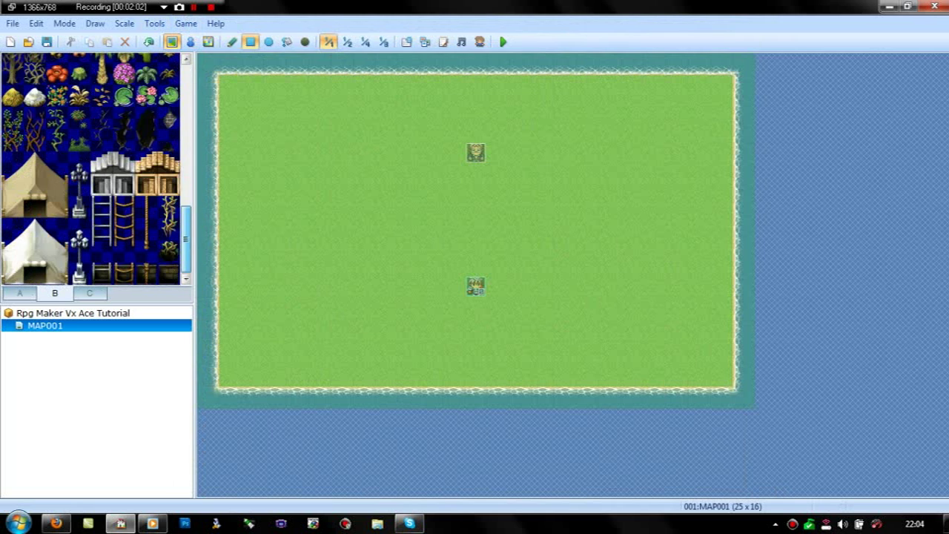
{"action": "scroll", "coordinate": [91, 169], "scroll_direction": "up", "scroll_amount": 6}
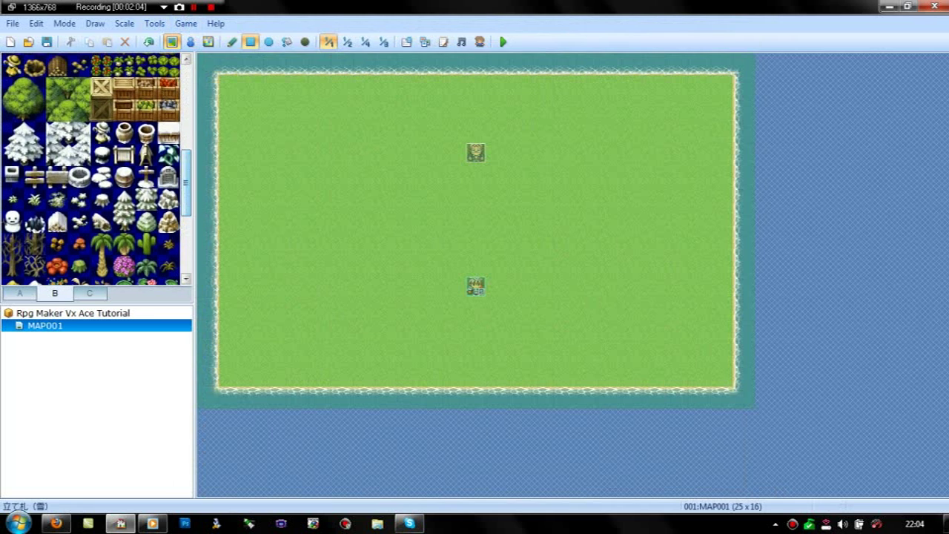
{"action": "left_click", "coordinate": [57, 176]}
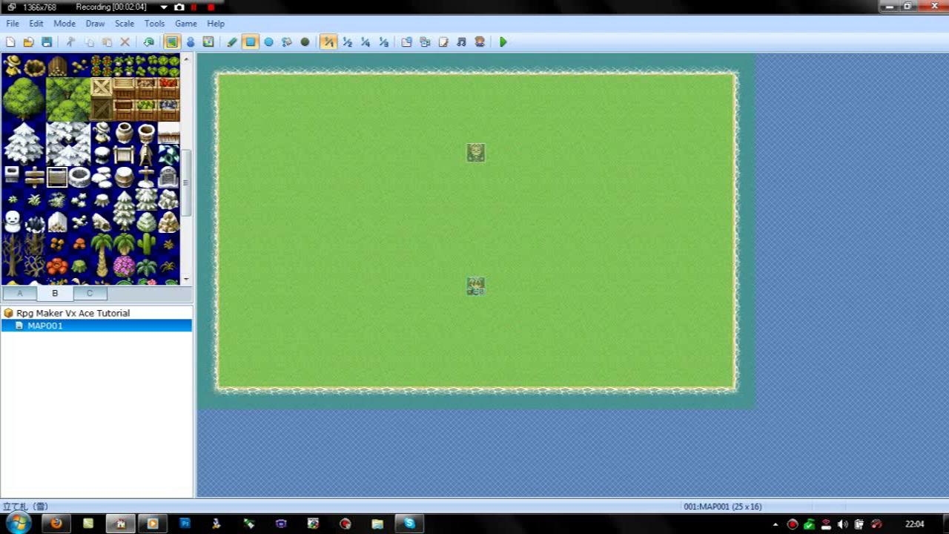
{"action": "left_click", "coordinate": [610, 152]}
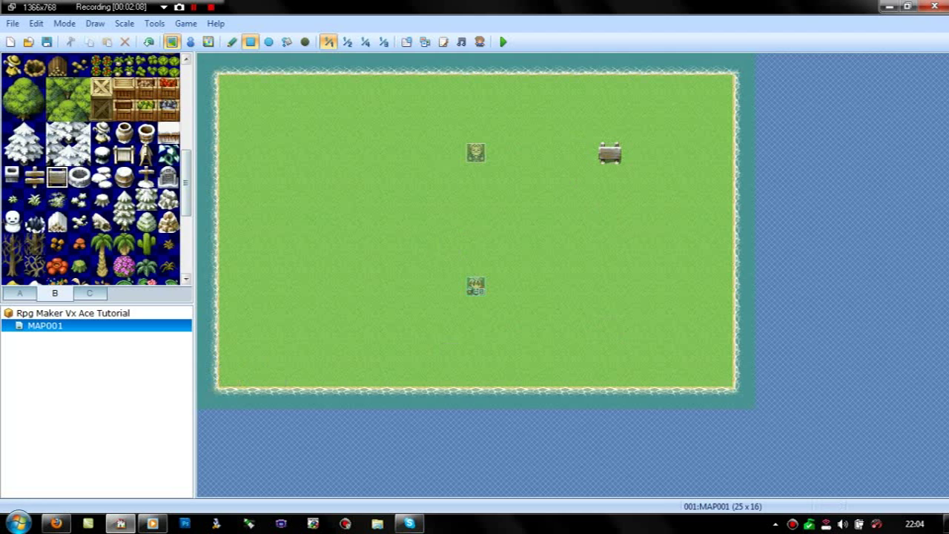
{"action": "scroll", "coordinate": [91, 169], "scroll_direction": "up", "scroll_amount": 6}
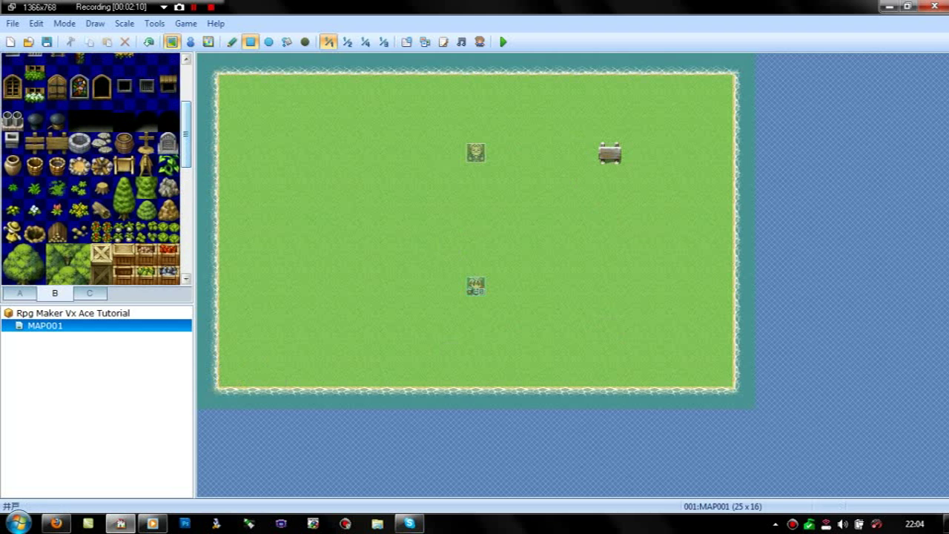
{"action": "left_click", "coordinate": [57, 143]}
{"action": "left_click", "coordinate": [610, 153]}
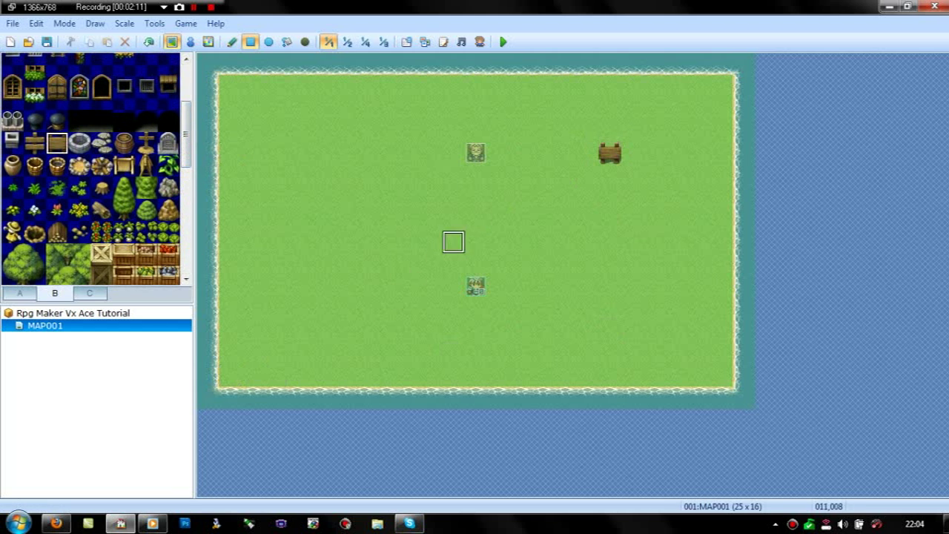
Create an event on the signboard tile with the message "There is a number here:", a blank line, and "1865".
{"action": "left_click", "coordinate": [191, 42]}
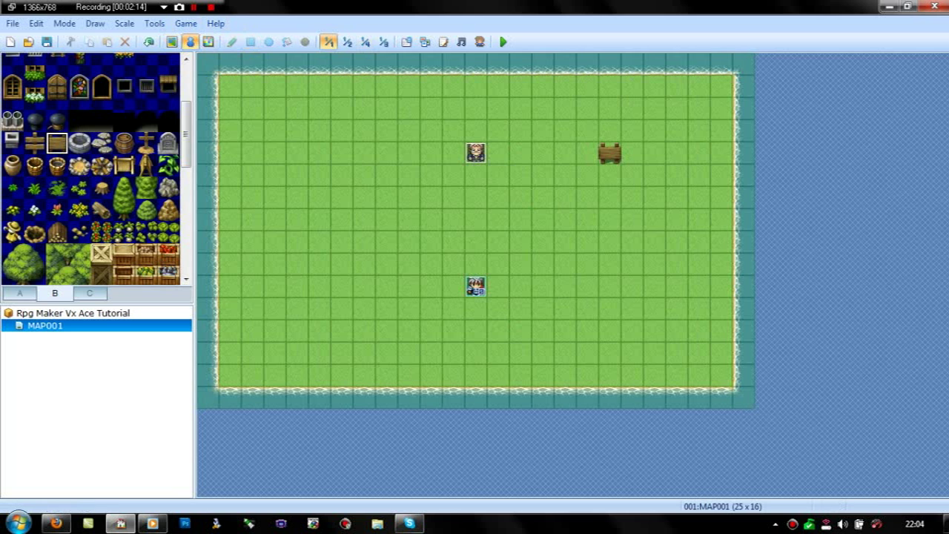
{"action": "double_click", "coordinate": [610, 153]}
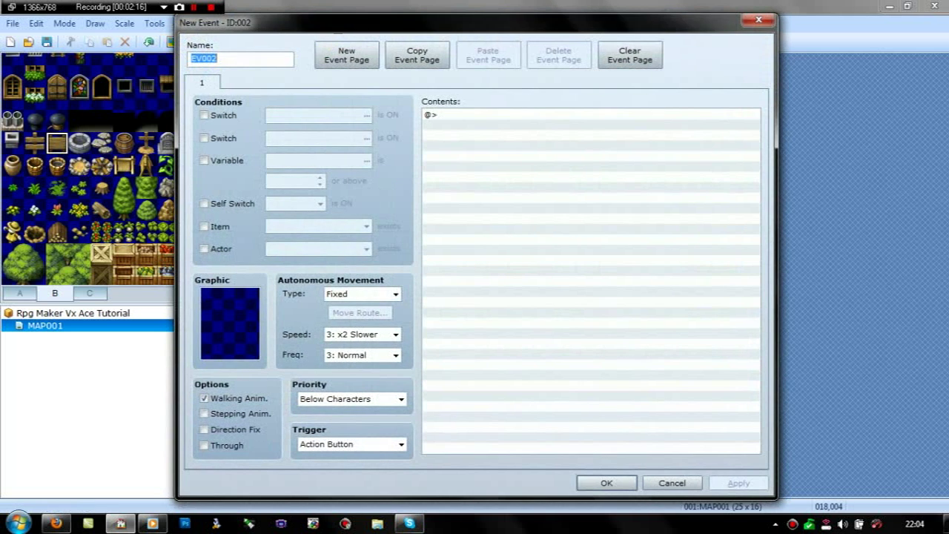
{"action": "double_click", "coordinate": [430, 114]}
{"action": "left_click", "coordinate": [519, 132]}
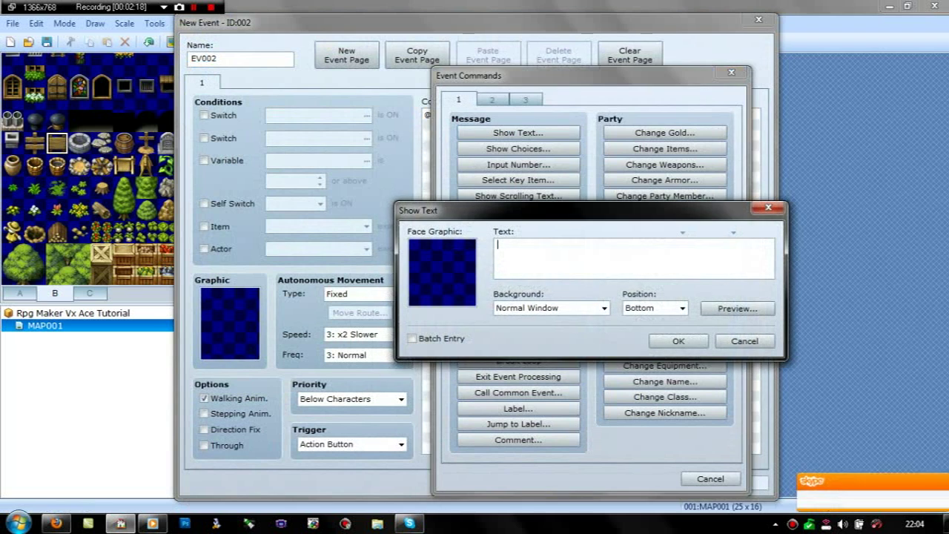
{"action": "type", "text": "There "}
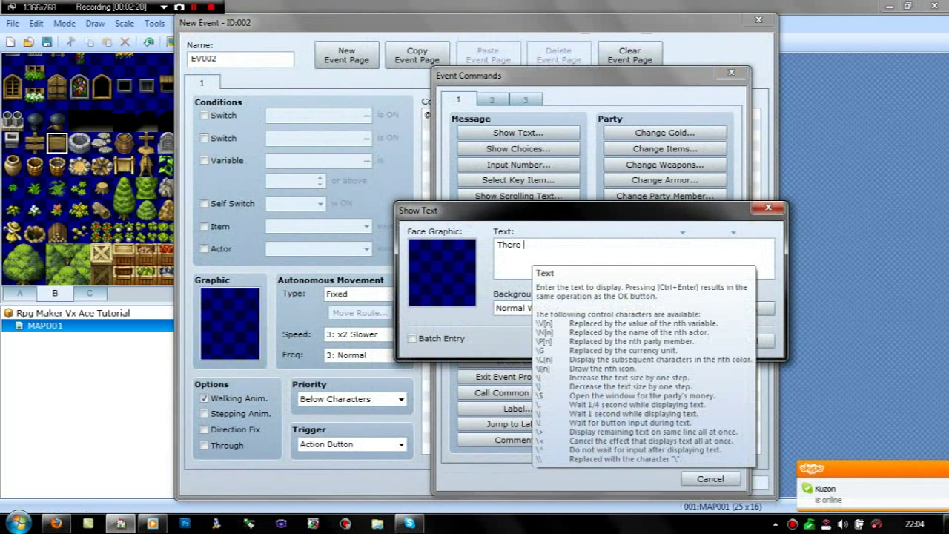
{"action": "type", "text": "is a number here:"}
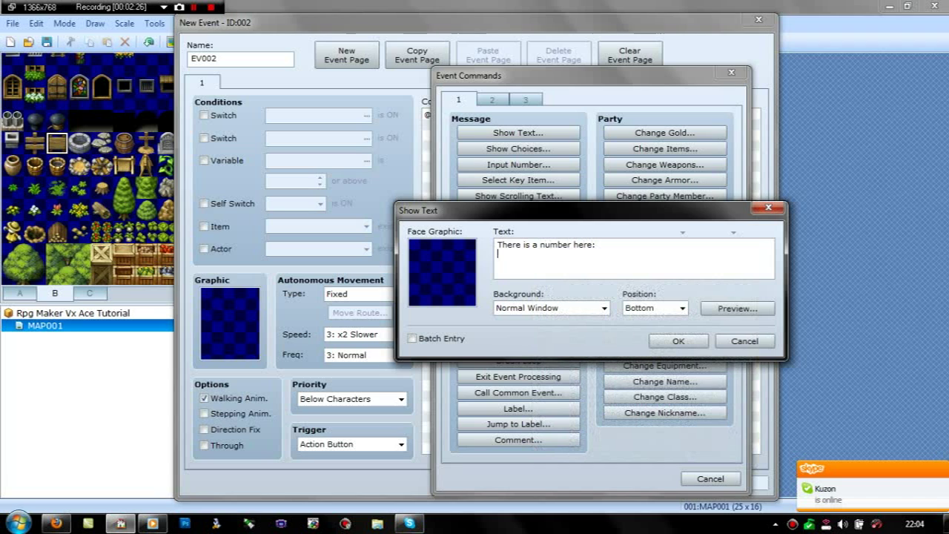
{"action": "key", "text": "Return"}
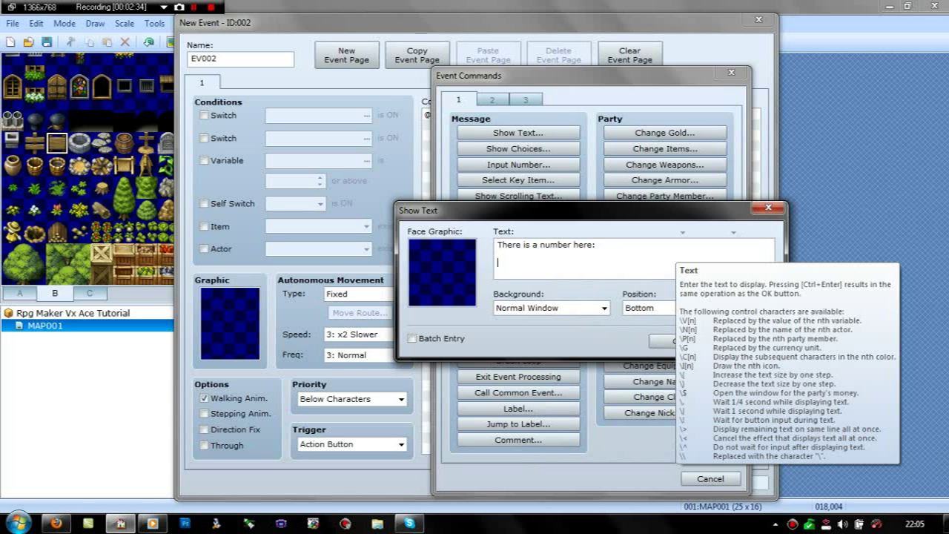
{"action": "type", "text": "18654"}
{"action": "key", "text": "BackSpace"}
{"action": "key", "text": "ctrl+Return"}
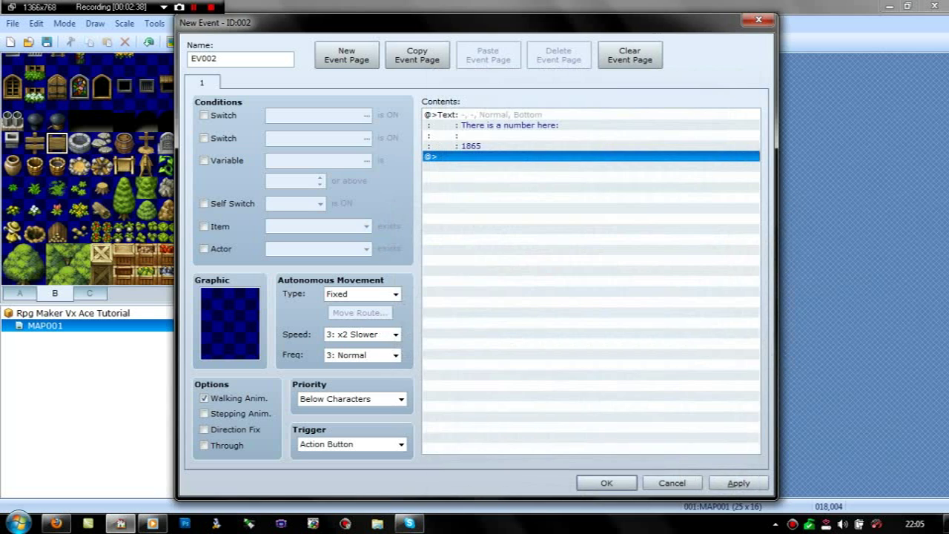
Start a variable-control command in the signboard event and name variable 0001 "Sign Random Nuumber".
{"action": "key", "text": "Return"}
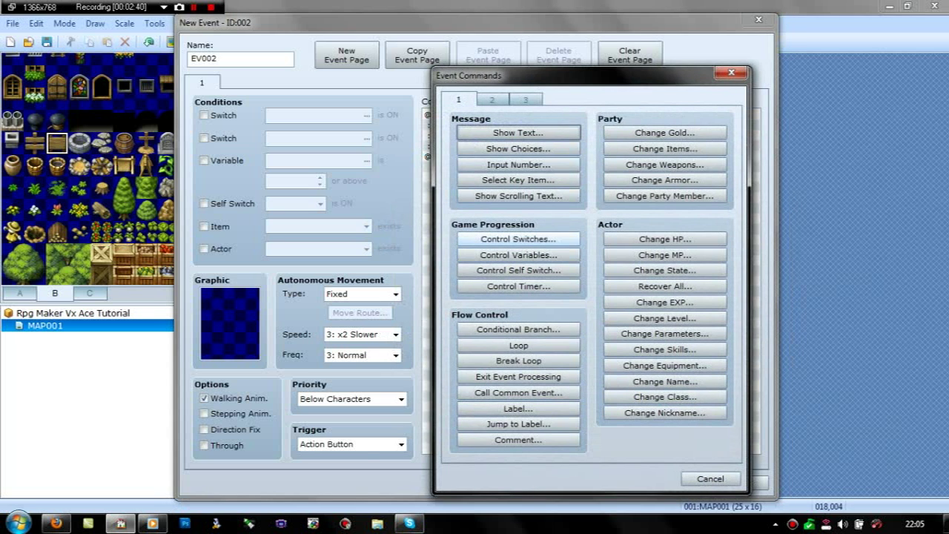
{"action": "left_click", "coordinate": [518, 254]}
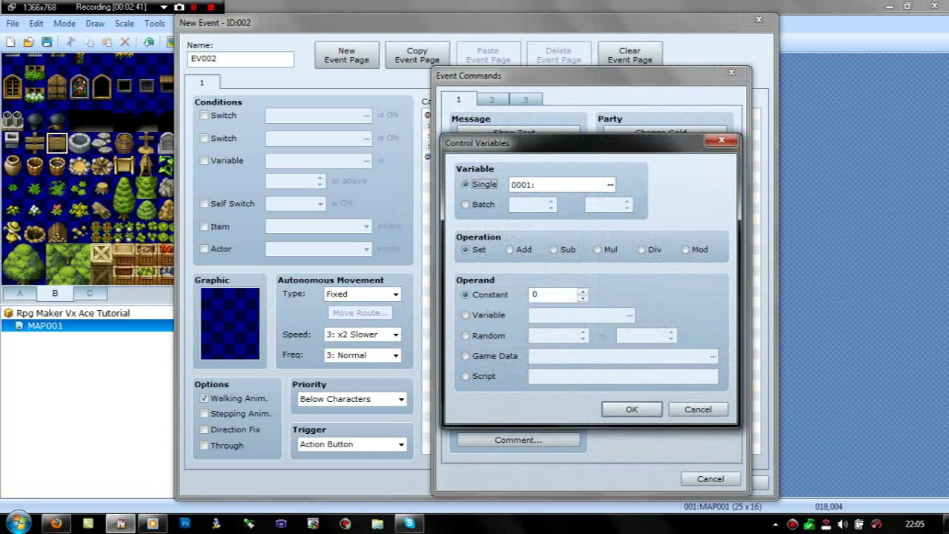
{"action": "left_click", "coordinate": [610, 184]}
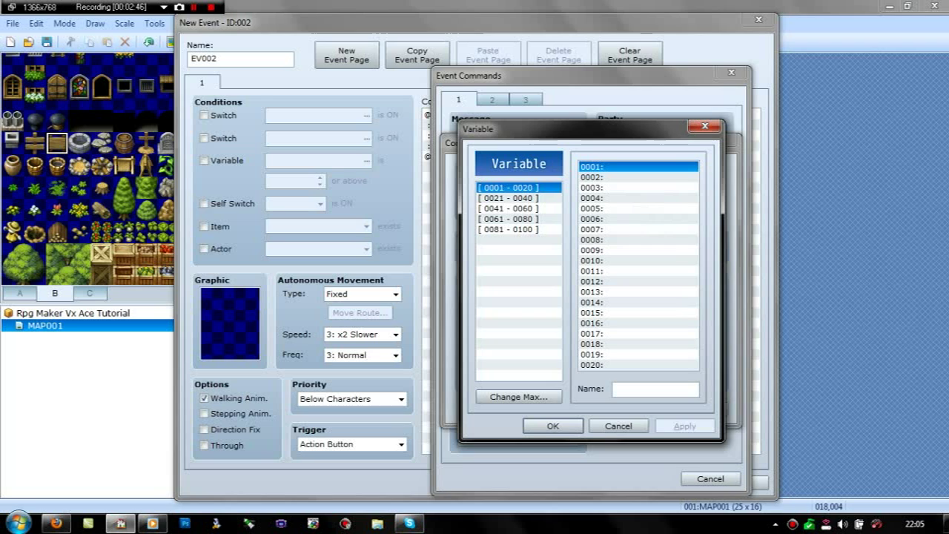
{"action": "left_click", "coordinate": [638, 389]}
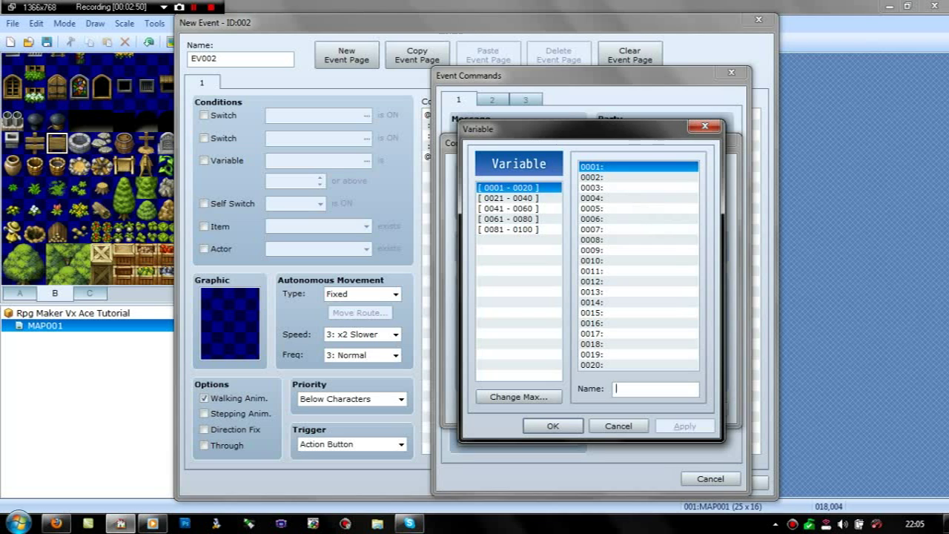
{"action": "type", "text": "Sign Ra"}
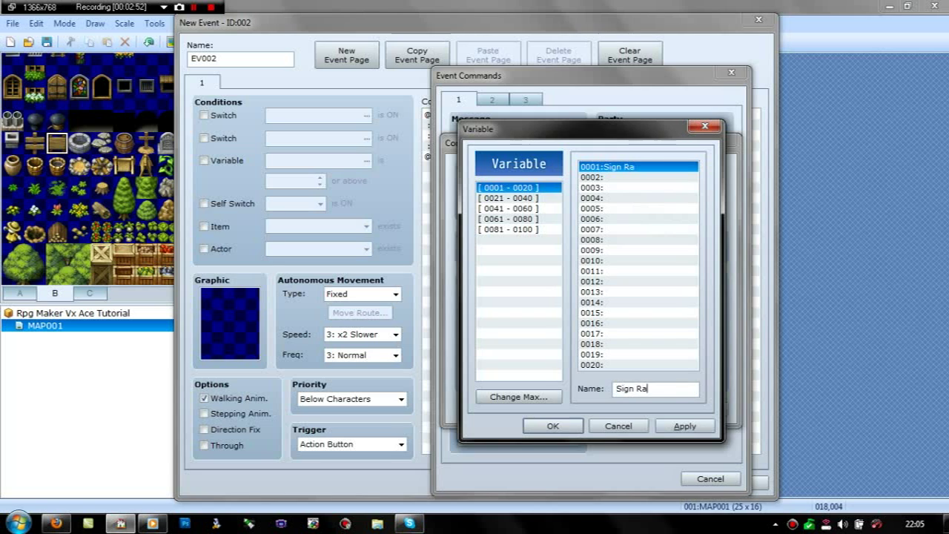
{"action": "type", "text": "ndom Nuumber"}
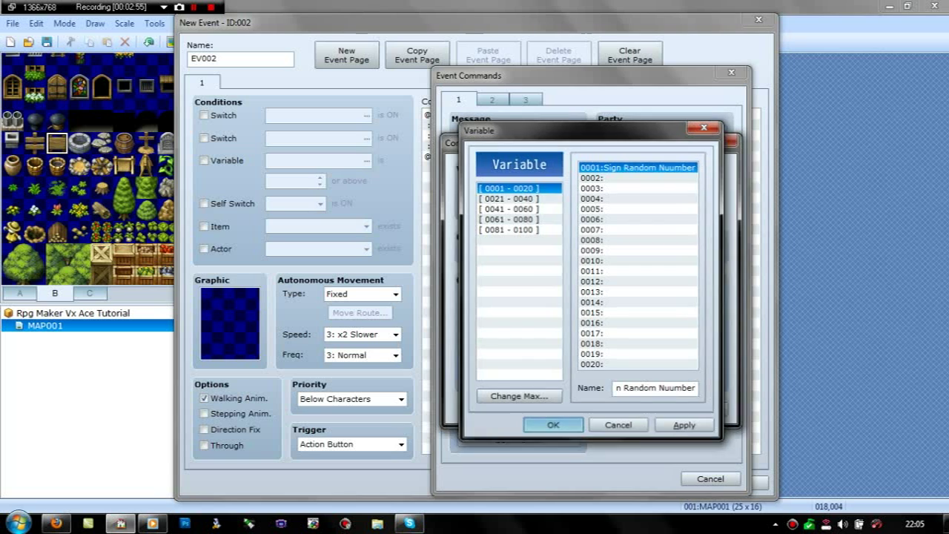
{"action": "key", "text": "Return"}
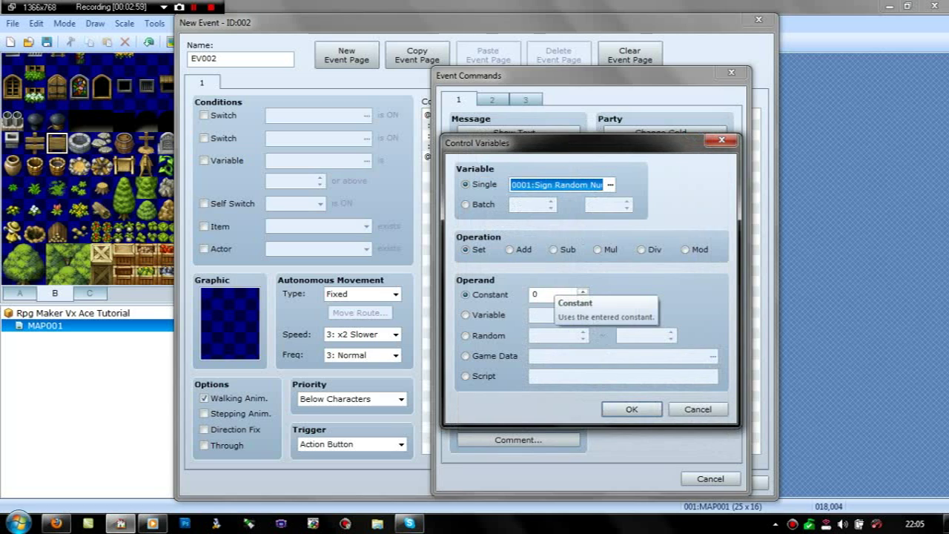
{"action": "left_click", "coordinate": [553, 294]}
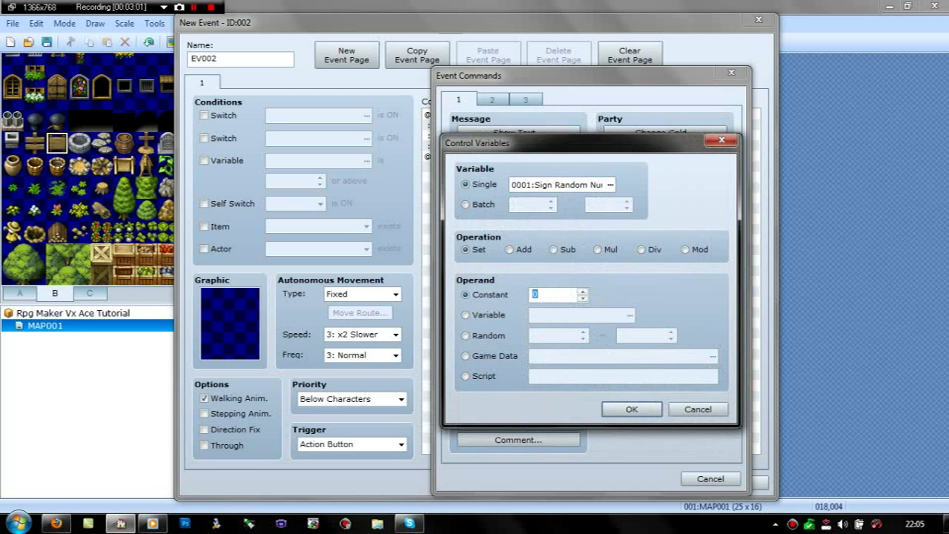
{"action": "type", "text": "1865"}
{"action": "key", "text": "BackSpace"}
{"action": "key", "text": "BackSpace"}
{"action": "key", "text": "BackSpace"}
{"action": "key", "text": "BackSpace"}
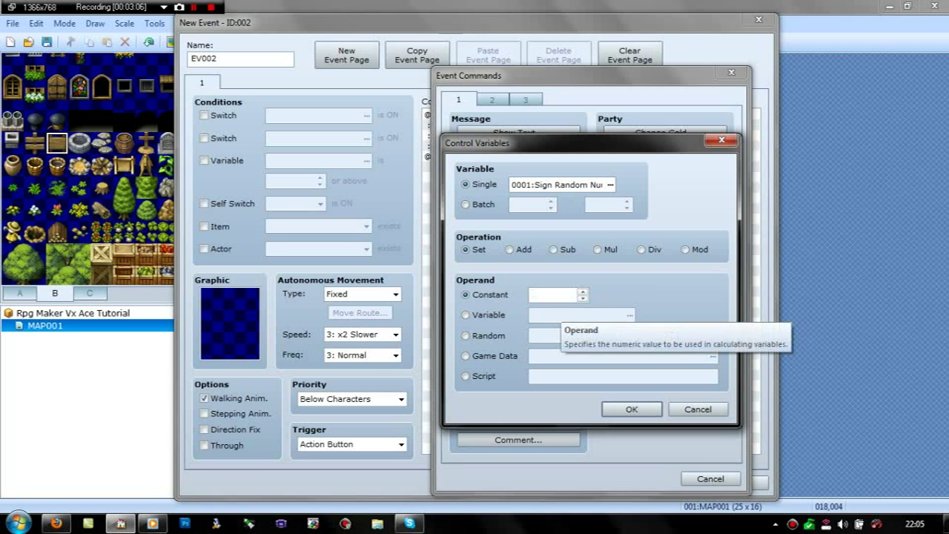
Set the Sign Random Nuumber variable to constant 0 and save the signboard event.
{"action": "type", "text": "0"}
{"action": "left_click", "coordinate": [630, 408]}
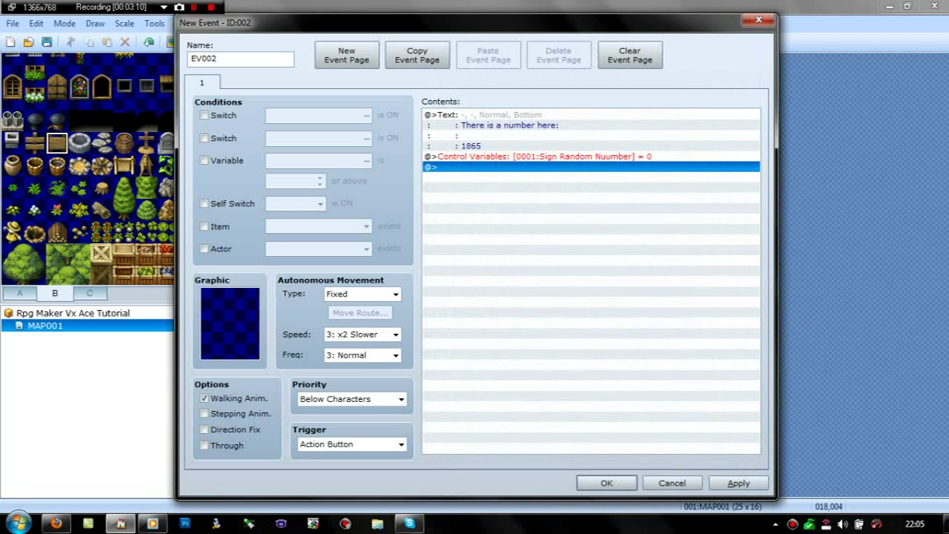
{"action": "left_click", "coordinate": [606, 482]}
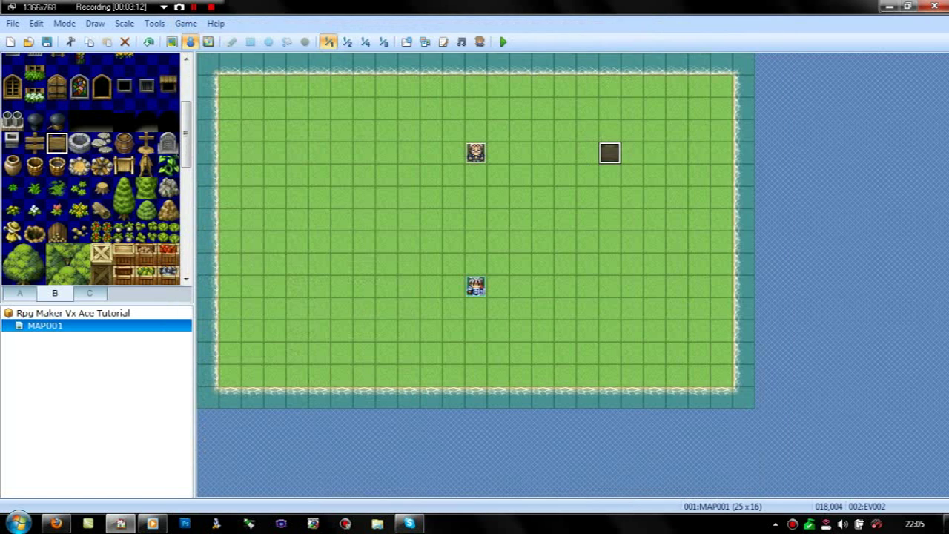
Add a 4-digit number input stored in variable 0001 Sign Random Nuumber after the character event's message.
{"action": "left_click", "coordinate": [476, 152]}
{"action": "key", "text": "Return"}
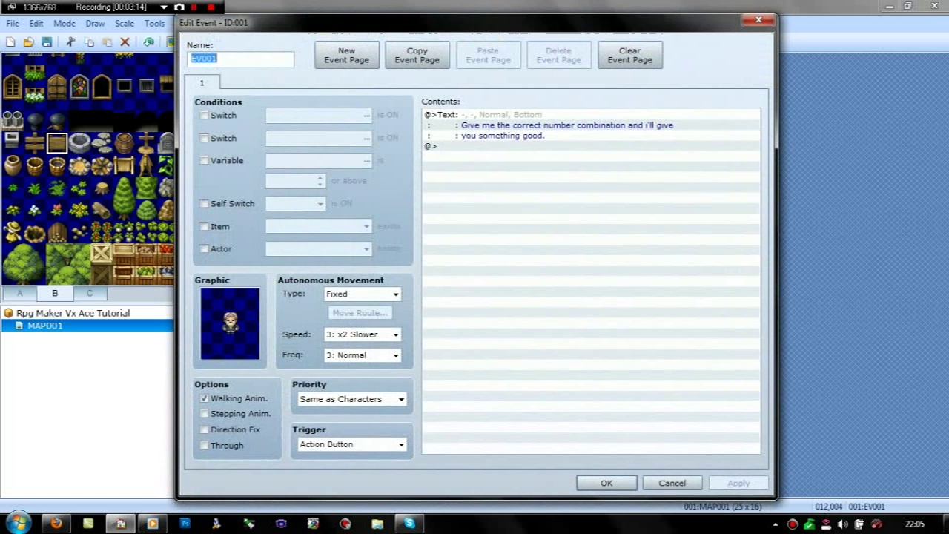
{"action": "key", "text": "Return"}
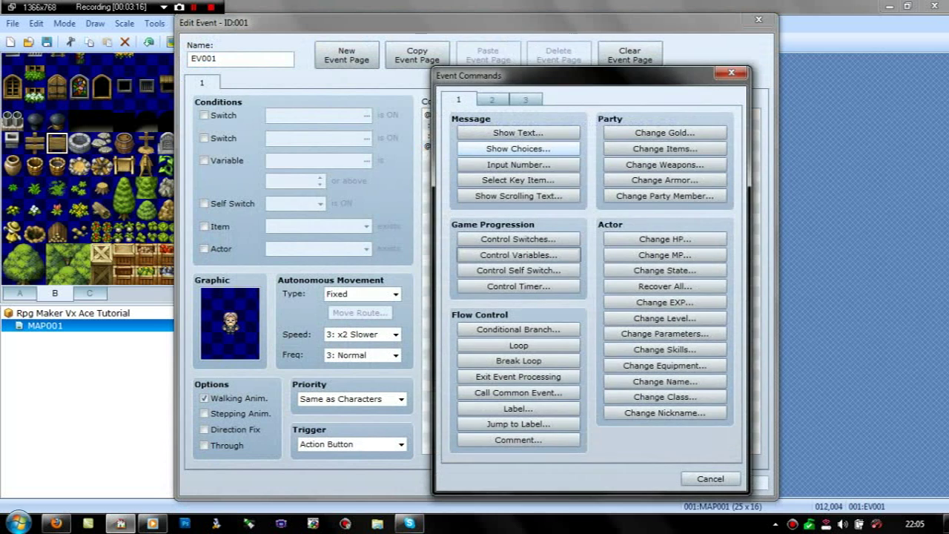
{"action": "left_click", "coordinate": [518, 164]}
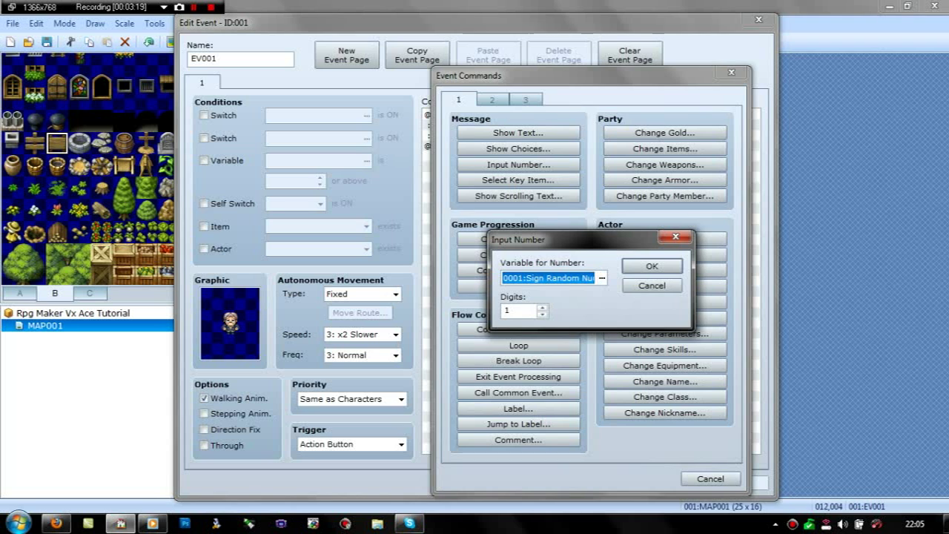
{"action": "key", "text": "Tab"}
{"action": "type", "text": "4"}
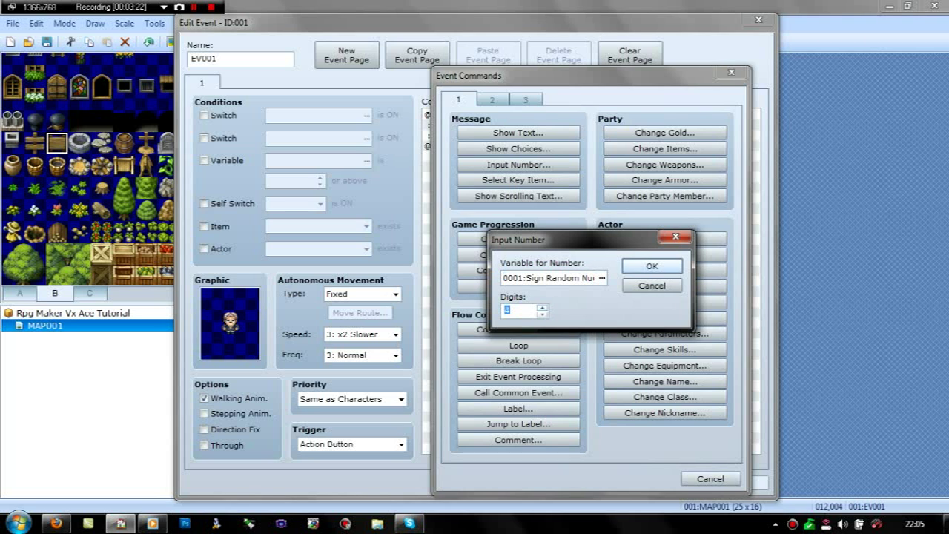
{"action": "key", "text": "Return"}
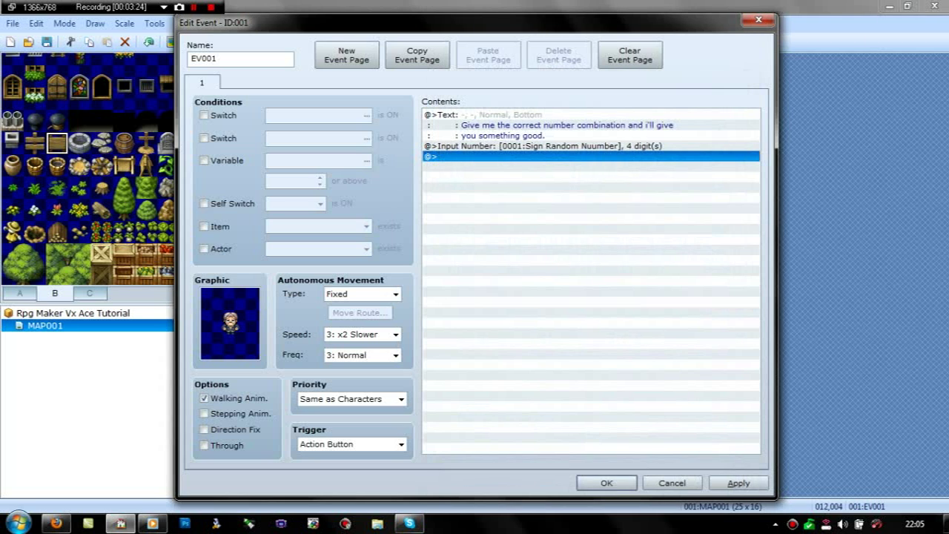
Add a conditional branch with an else case that checks whether variable 0001 Sign Random Nuumber equals constant 1865.
{"action": "key", "text": "Return"}
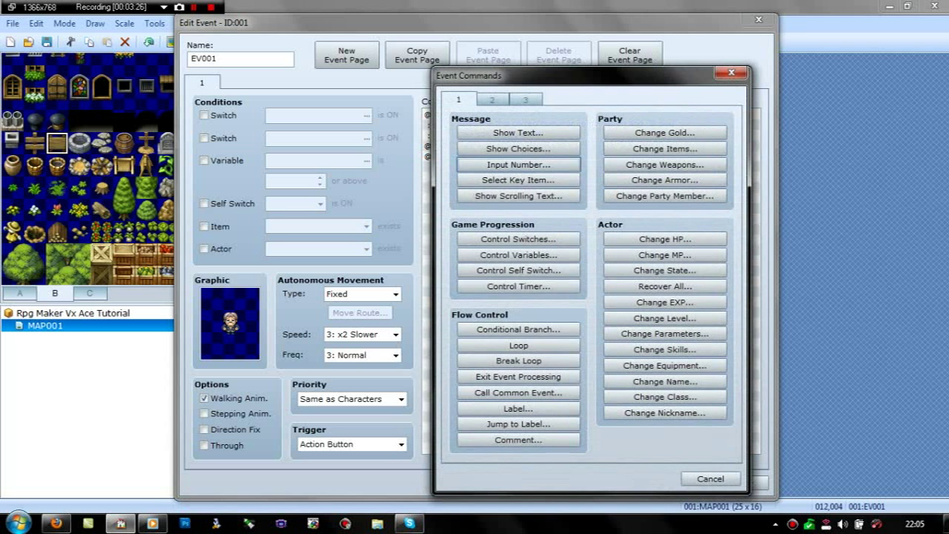
{"action": "left_click", "coordinate": [519, 330]}
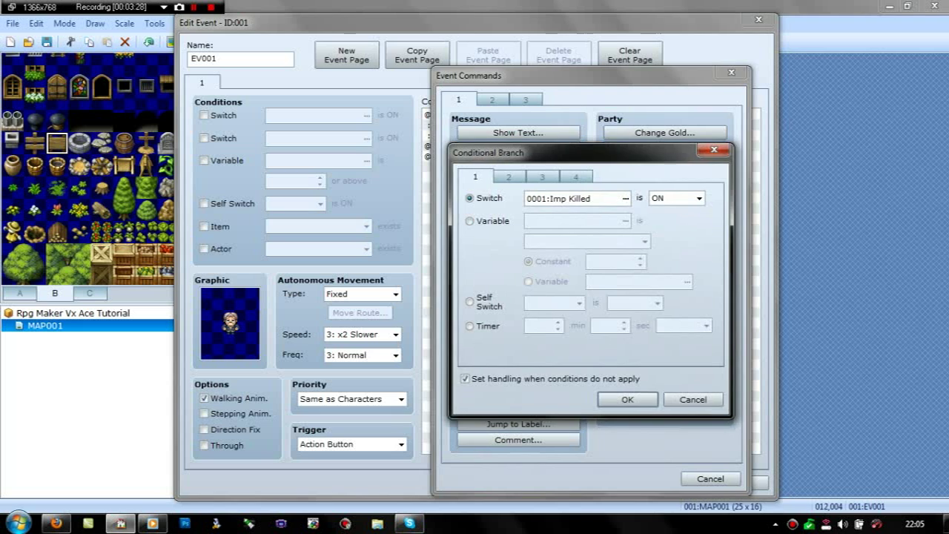
{"action": "key", "text": "Down"}
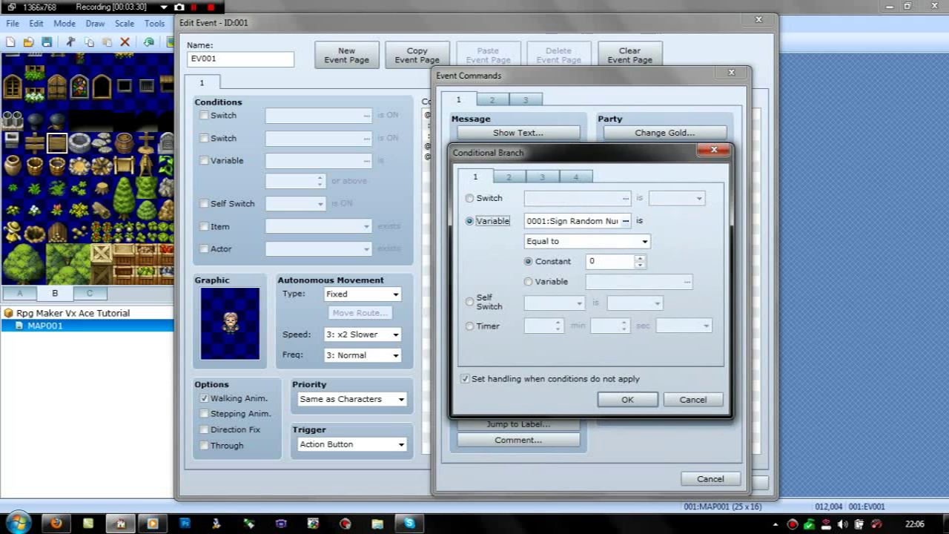
{"action": "left_click", "coordinate": [611, 261]}
{"action": "type", "text": "1865"}
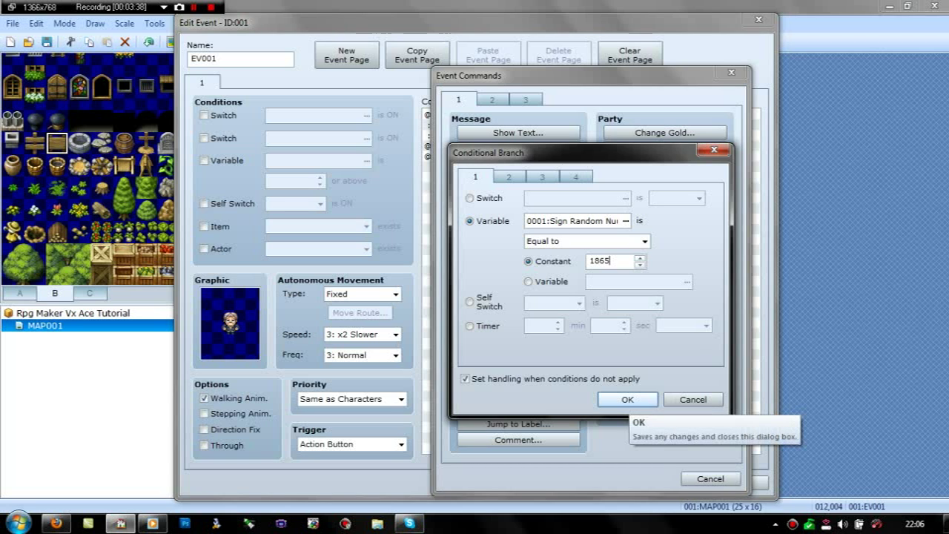
{"action": "left_click", "coordinate": [627, 400]}
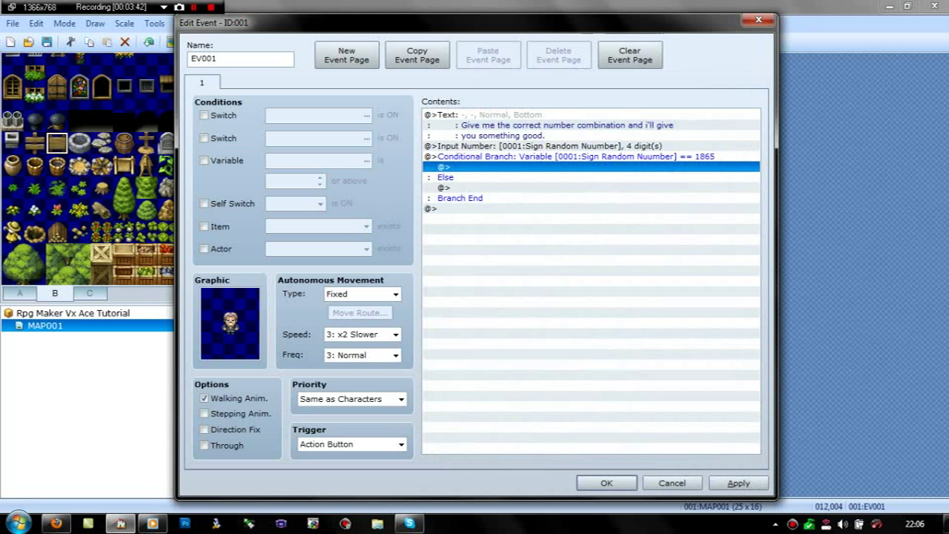
Add the message "Correct here you go!" inside the branch for the matching number.
{"action": "key", "text": "Return"}
{"action": "key", "text": "Return"}
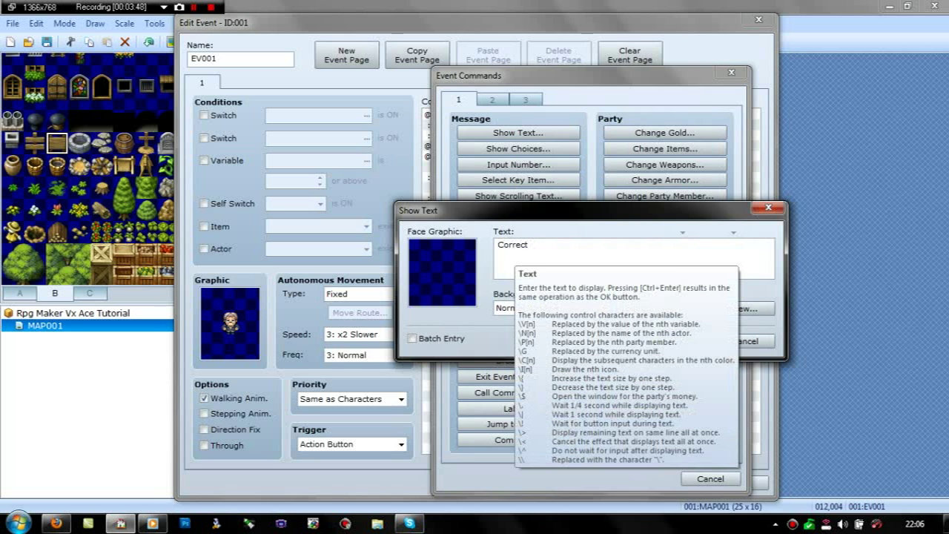
{"action": "type", "text": "Correct here you"}
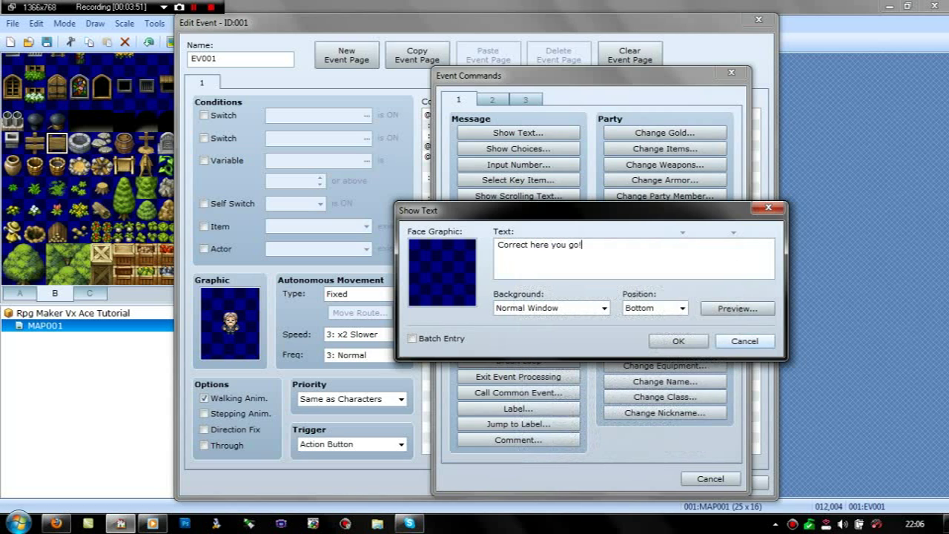
{"action": "type", "text": " go!"}
{"action": "key", "text": "Return"}
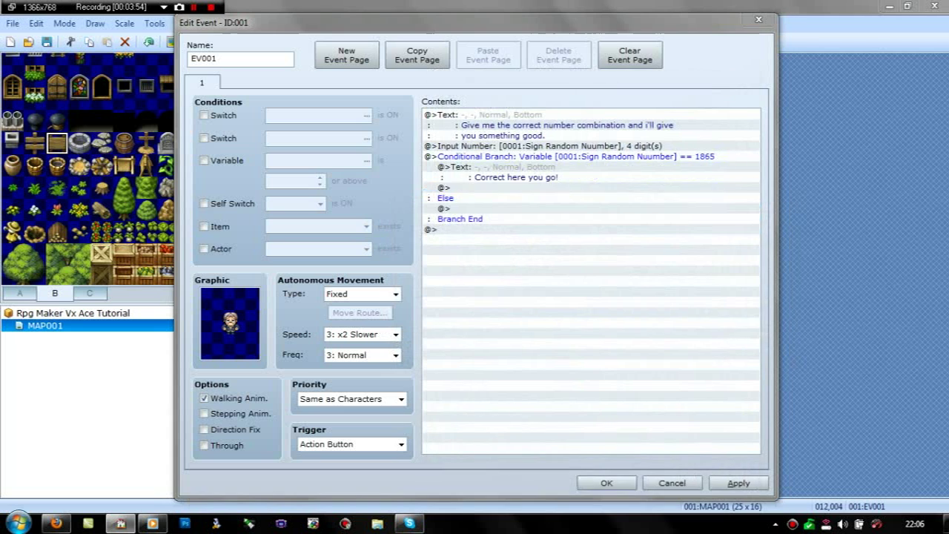
Increase the party's gold by 500 after the "Correct here you go!" message.
{"action": "key", "text": "Return"}
{"action": "key", "text": "Right"}
{"action": "key", "text": "Return"}
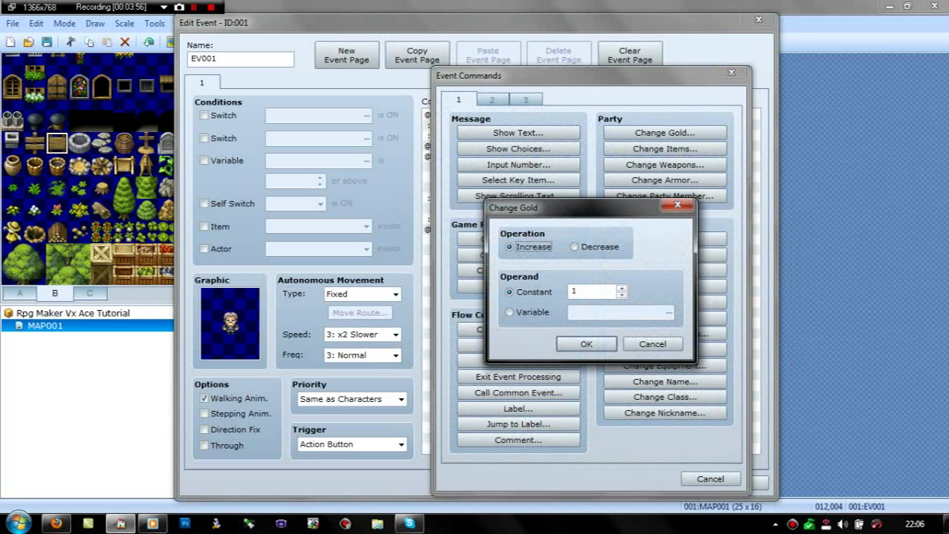
{"action": "key", "text": "Tab"}
{"action": "key", "text": "Tab"}
{"action": "type", "text": "500"}
{"action": "key", "text": "Return"}
Add the message "INCORRECT! try again" inside the Else part of the conditional branch.
{"action": "key", "text": "Down"}
{"action": "key", "text": "Down"}
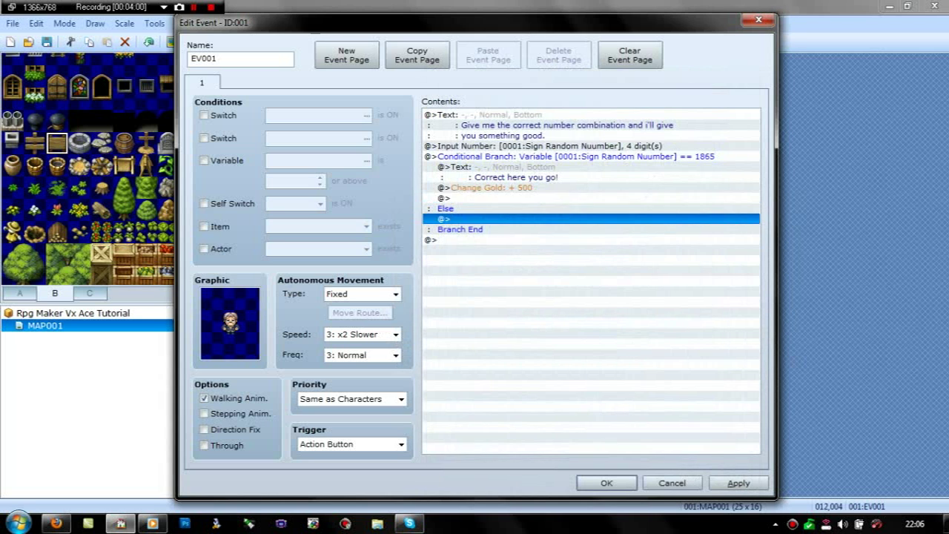
{"action": "key", "text": "Return"}
{"action": "key", "text": "Up"}
{"action": "key", "text": "Up"}
{"action": "key", "text": "Return"}
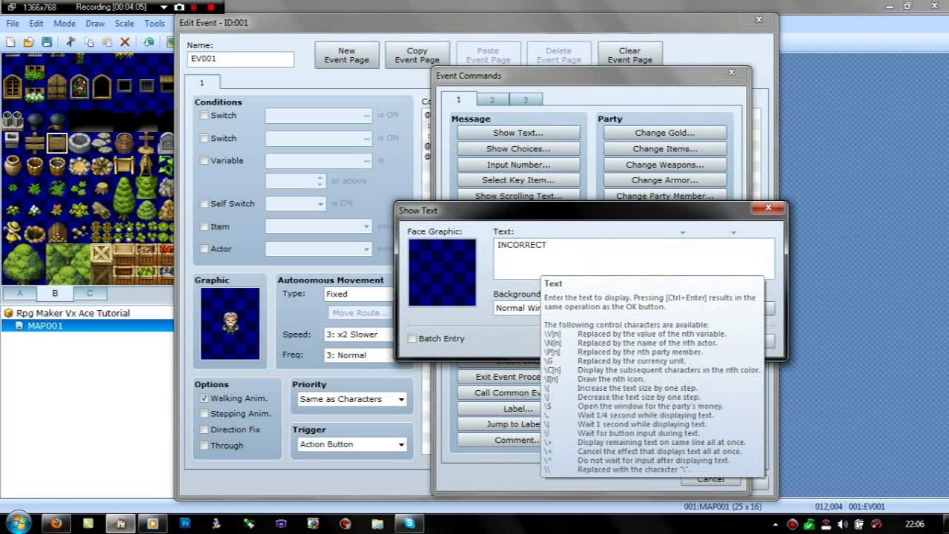
{"action": "type", "text": "INCORRECT! try again"}
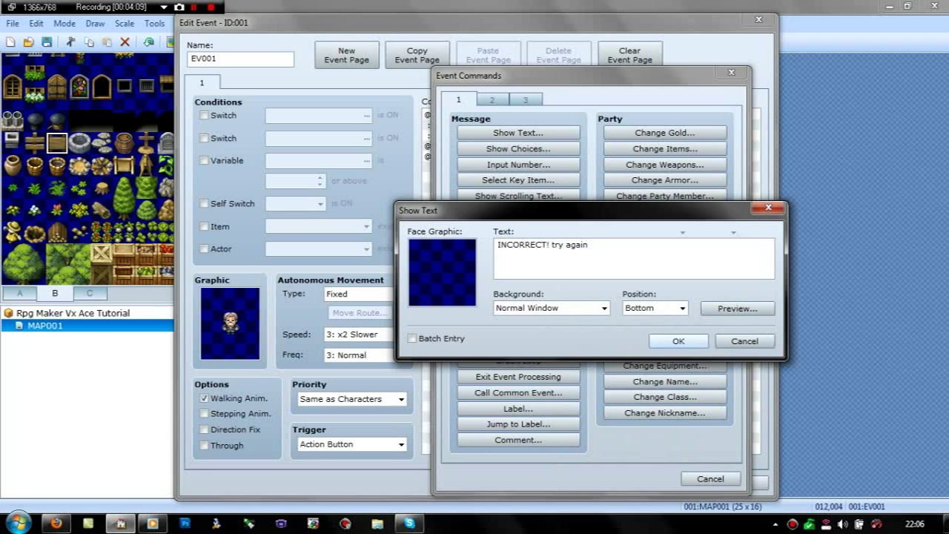
{"action": "key", "text": "ctrl+Return"}
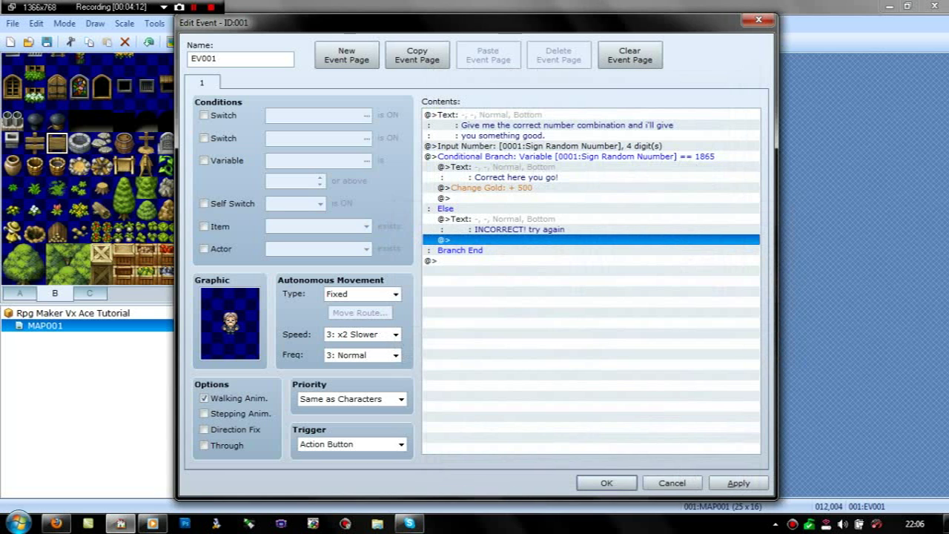
Start a Control Switches command after the "INCORRECT! try again" message and rename switch 0001 to "Wrong number given".
{"action": "double_click", "coordinate": [482, 239]}
{"action": "left_click", "coordinate": [518, 239]}
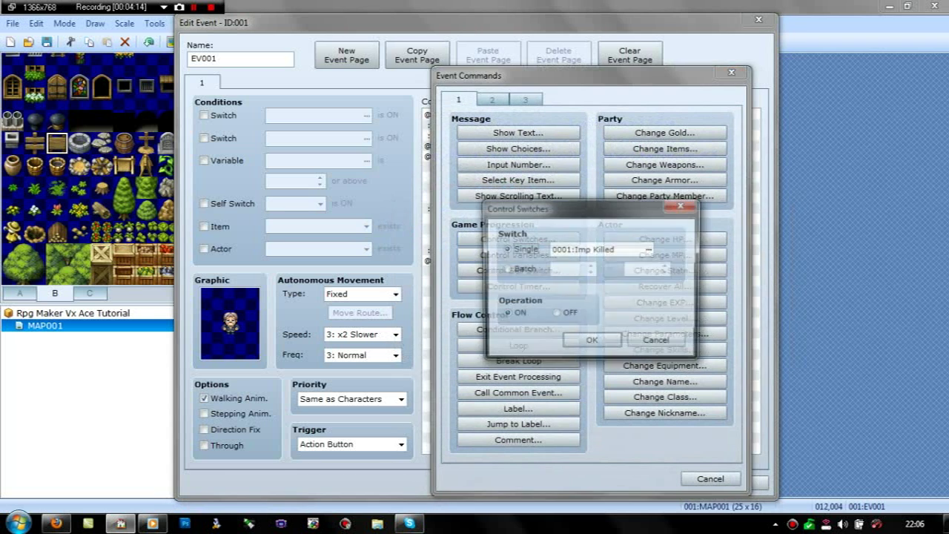
{"action": "key", "text": "Tab"}
{"action": "key", "text": "Return"}
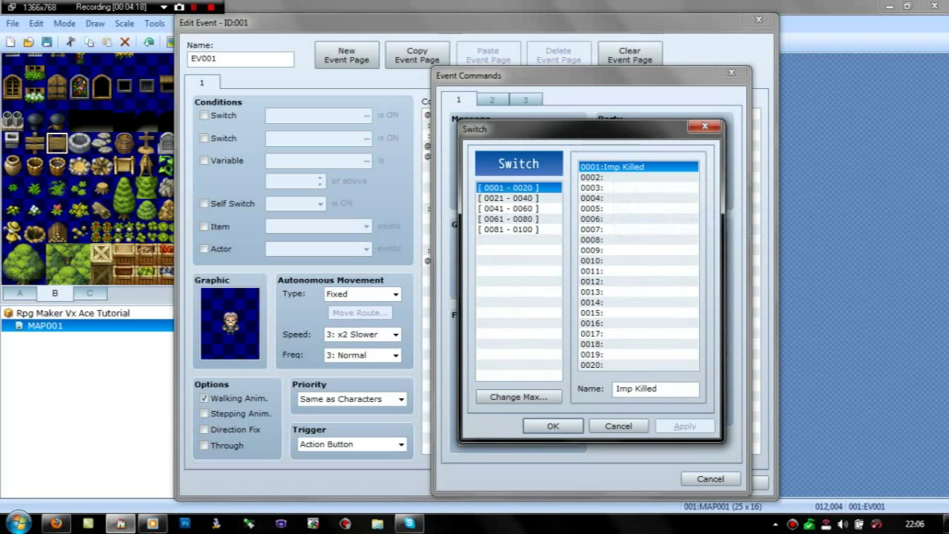
{"action": "key", "text": "Tab"}
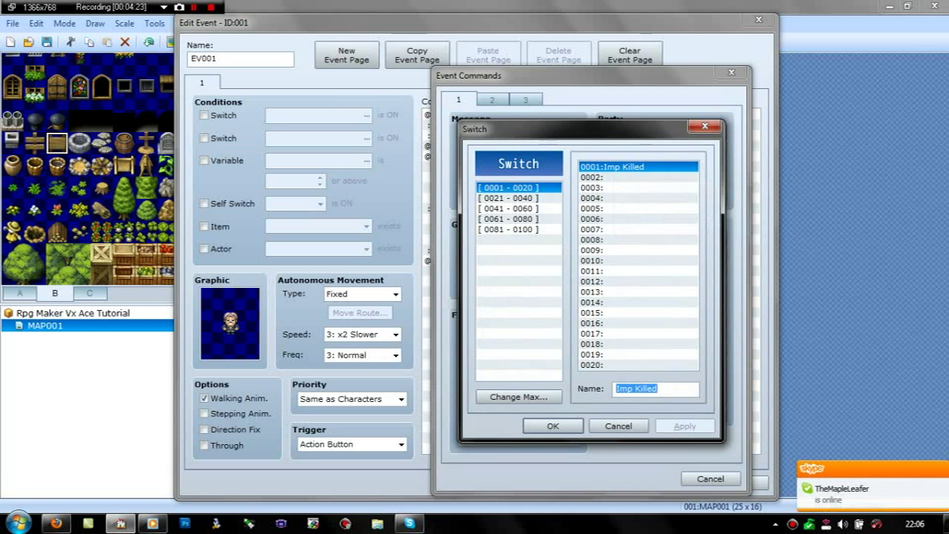
{"action": "type", "text": "W"}
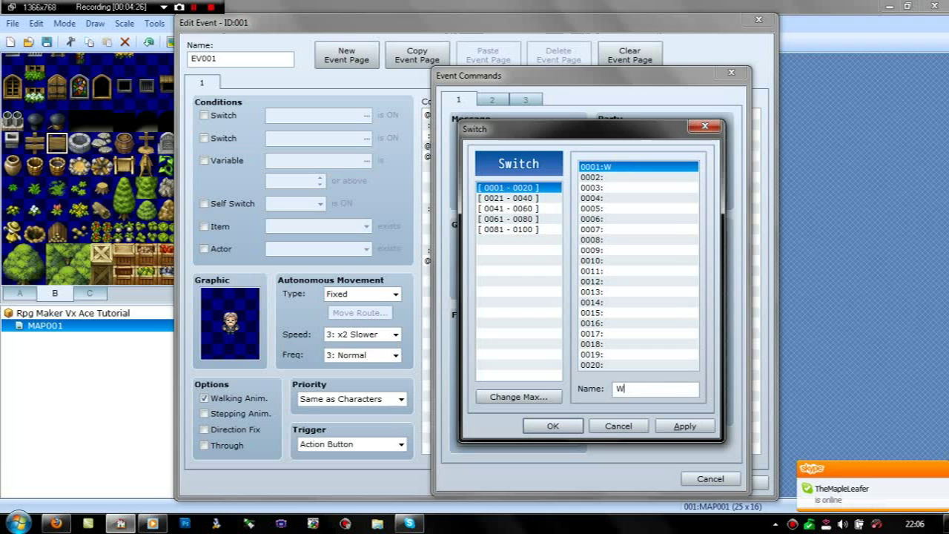
{"action": "type", "text": "rong numb"}
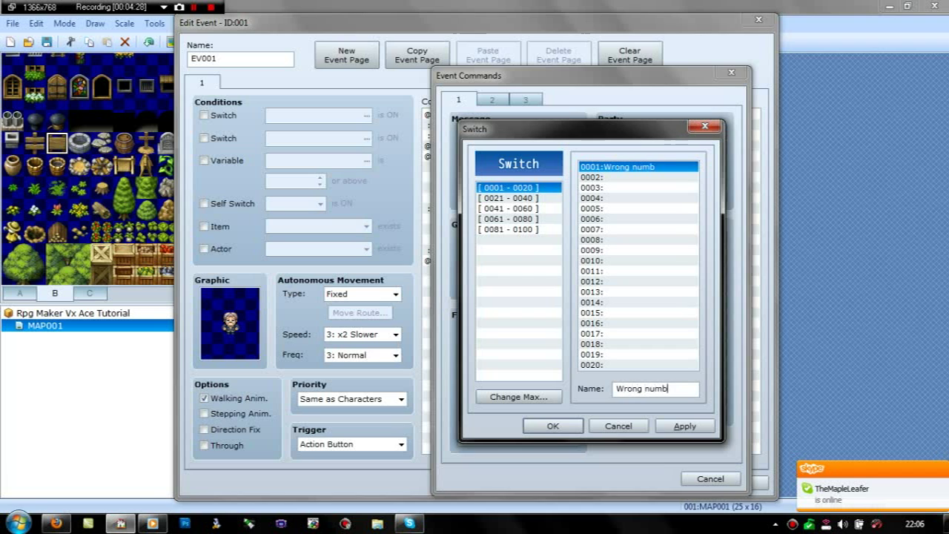
{"action": "type", "text": "er given"}
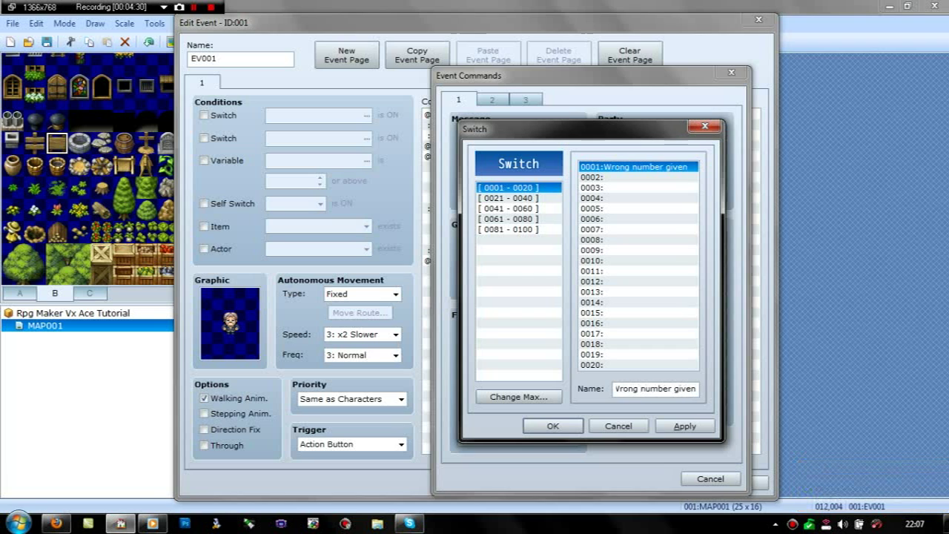
Reword the name of switch 0001 to "Wrong code given" and add the command turning it ON in the Else part.
{"action": "left_click", "coordinate": [668, 389]}
{"action": "key", "text": "BackSpace"}
{"action": "key", "text": "BackSpace"}
{"action": "key", "text": "BackSpace"}
{"action": "key", "text": "BackSpace"}
{"action": "key", "text": "BackSpace"}
{"action": "key", "text": "BackSpace"}
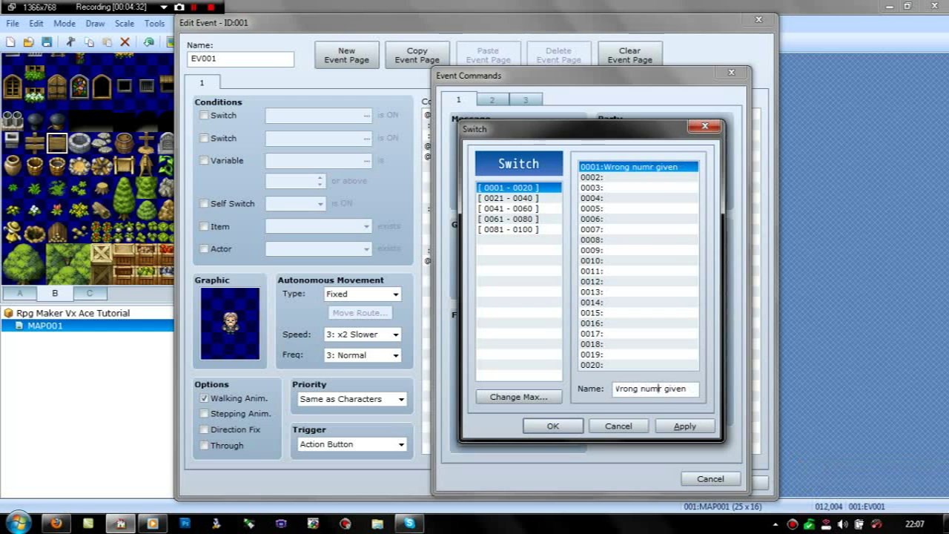
{"action": "type", "text": "code"}
{"action": "key", "text": "alt+a"}
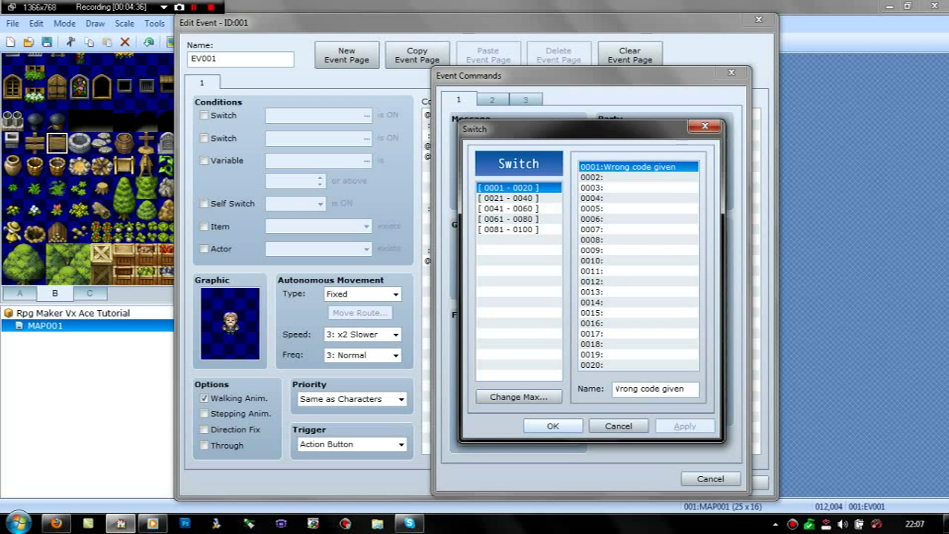
{"action": "left_click", "coordinate": [552, 426]}
{"action": "left_click", "coordinate": [591, 342]}
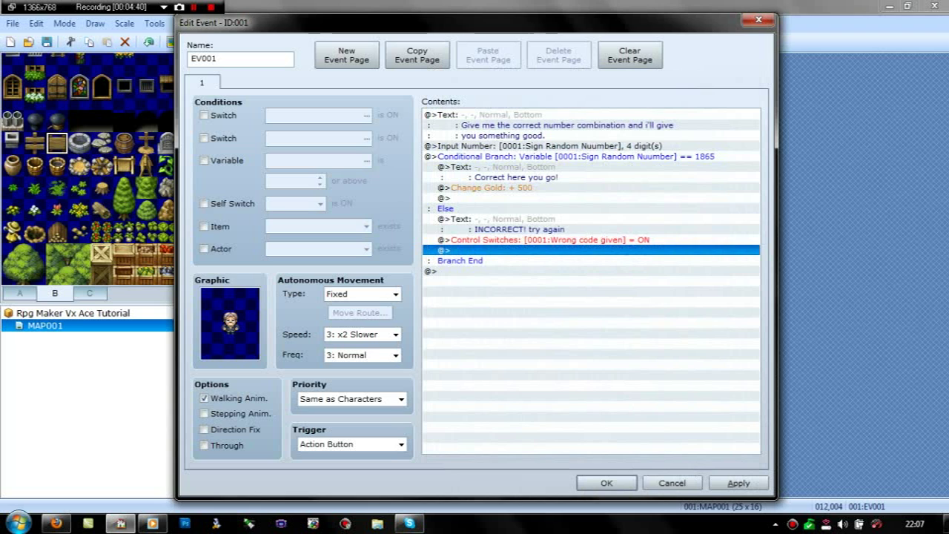
Apply and close the character event, then launch a playtest, saving the project changes.
{"action": "left_click", "coordinate": [739, 483]}
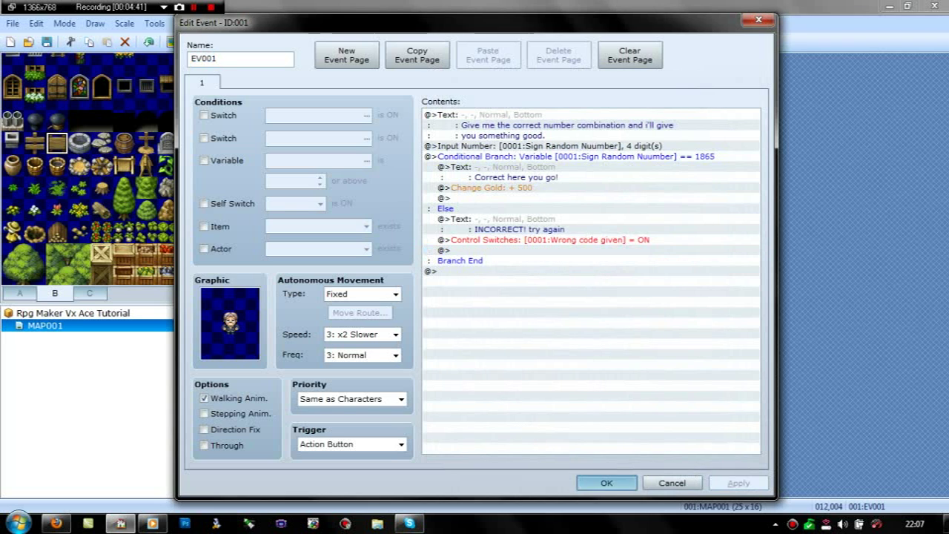
{"action": "left_click", "coordinate": [607, 483]}
{"action": "left_click", "coordinate": [503, 42]}
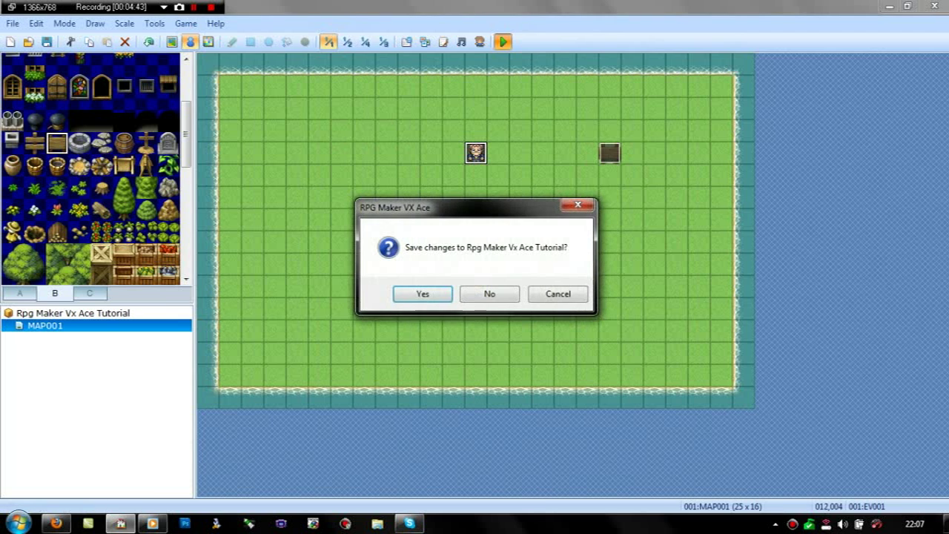
{"action": "key", "text": "Return"}
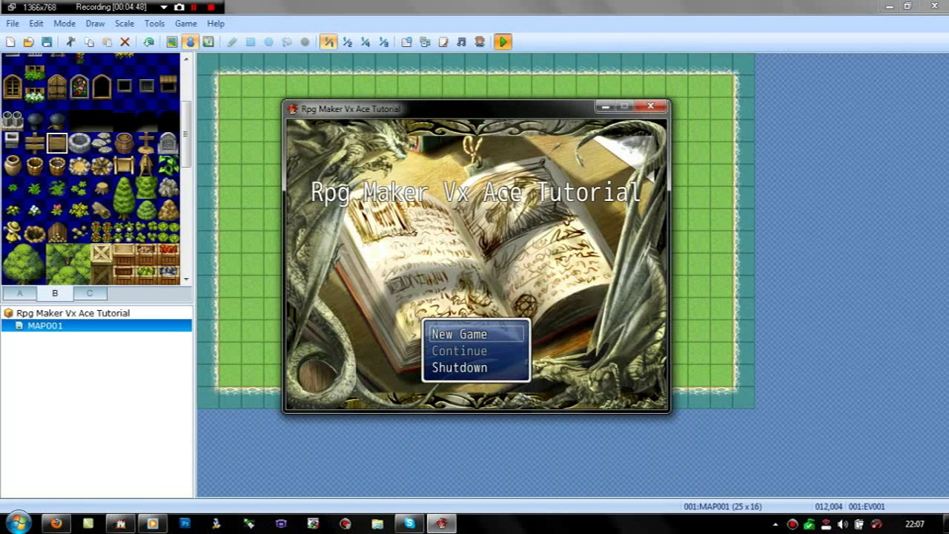
Switch to Windows Media Player, skip to the next track, and return to the RPG Maker VX Ace editor.
{"action": "left_click", "coordinate": [152, 523]}
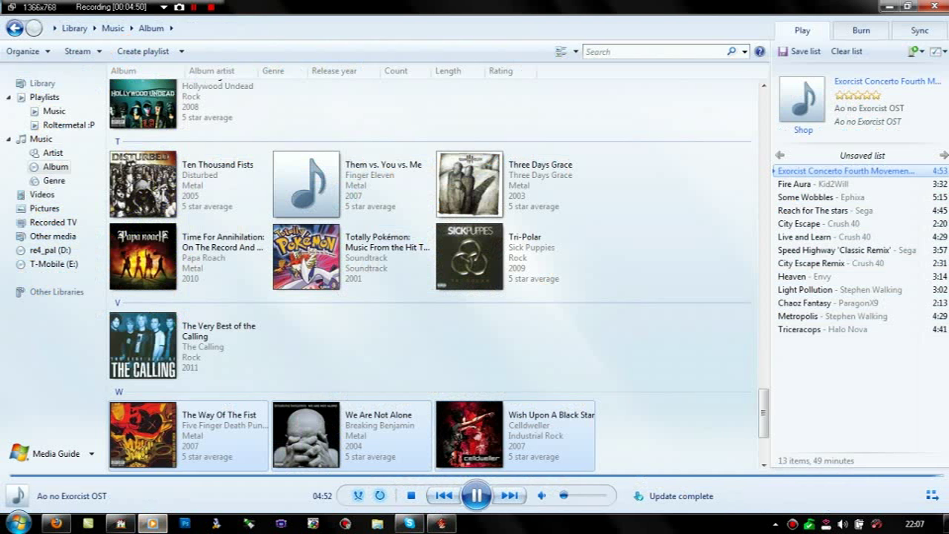
{"action": "left_click", "coordinate": [509, 495]}
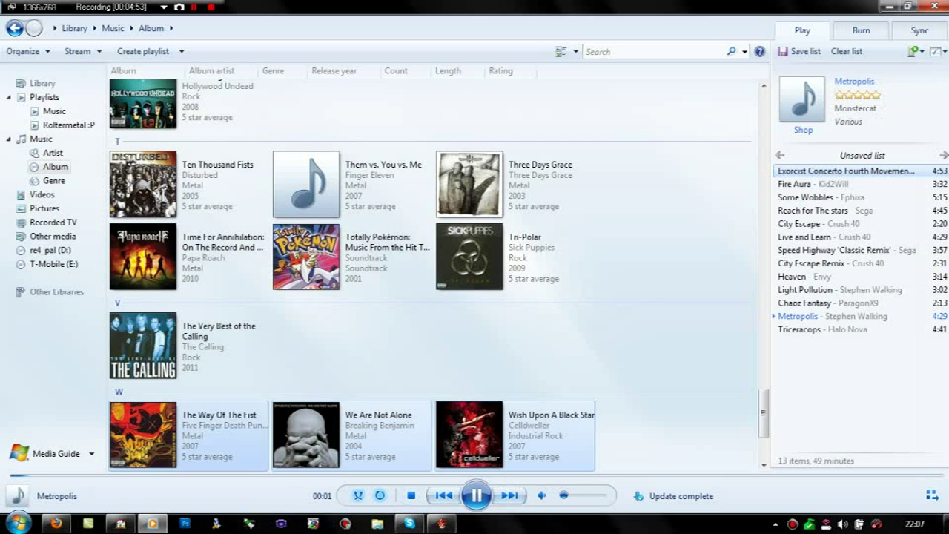
{"action": "left_click", "coordinate": [442, 523]}
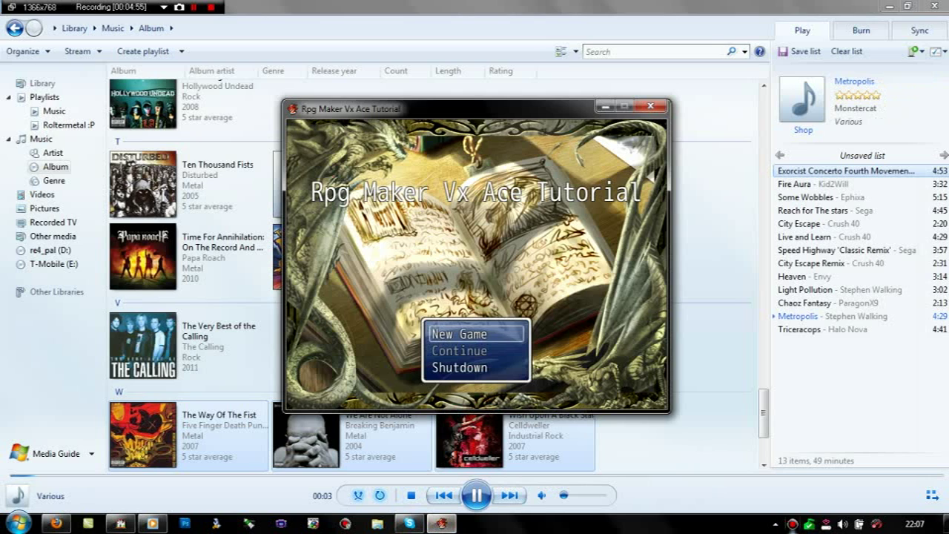
{"action": "left_click", "coordinate": [120, 523]}
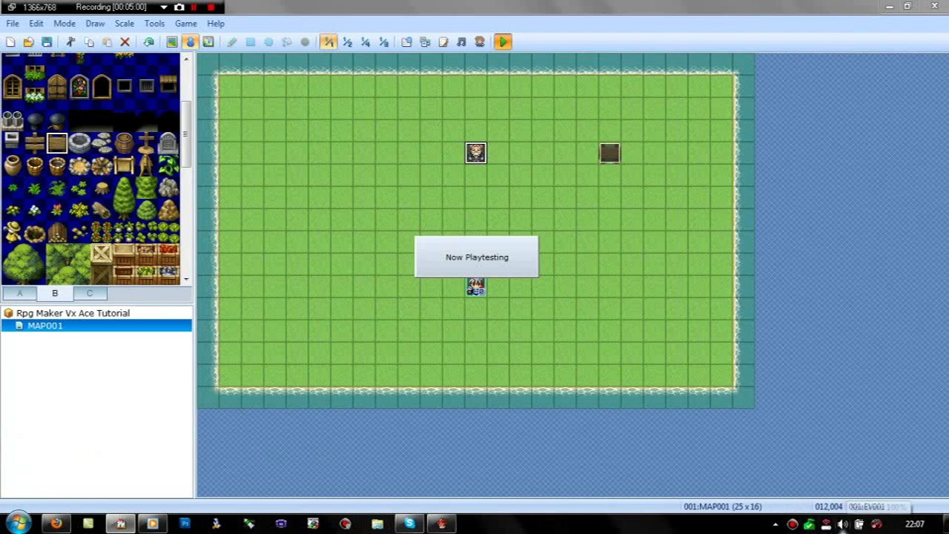
Mute the Rpg Maker Vx Ace Tutorial game in the Windows Volume Mixer and return to the game window.
{"action": "right_click", "coordinate": [843, 523]}
{"action": "left_click", "coordinate": [845, 443]}
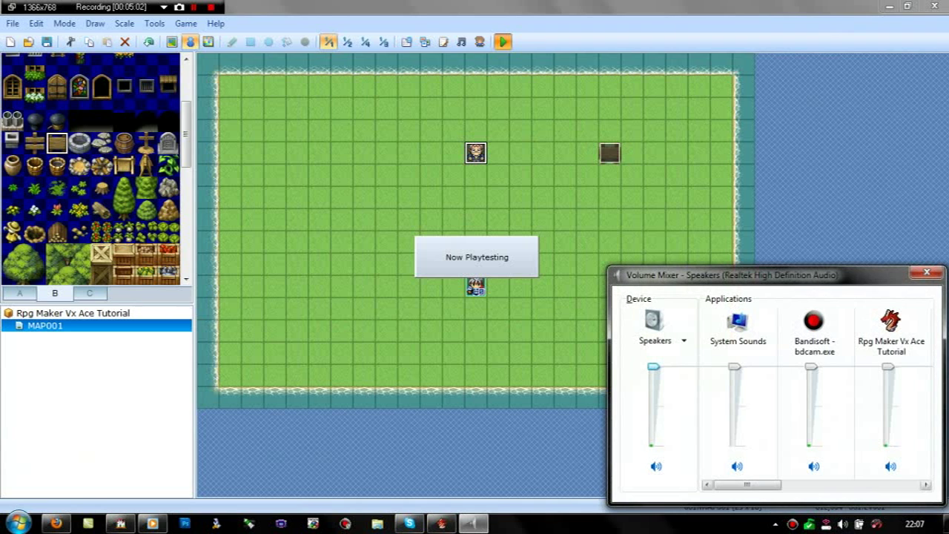
{"action": "left_click", "coordinate": [889, 467]}
{"action": "key", "text": "alt+Tab"}
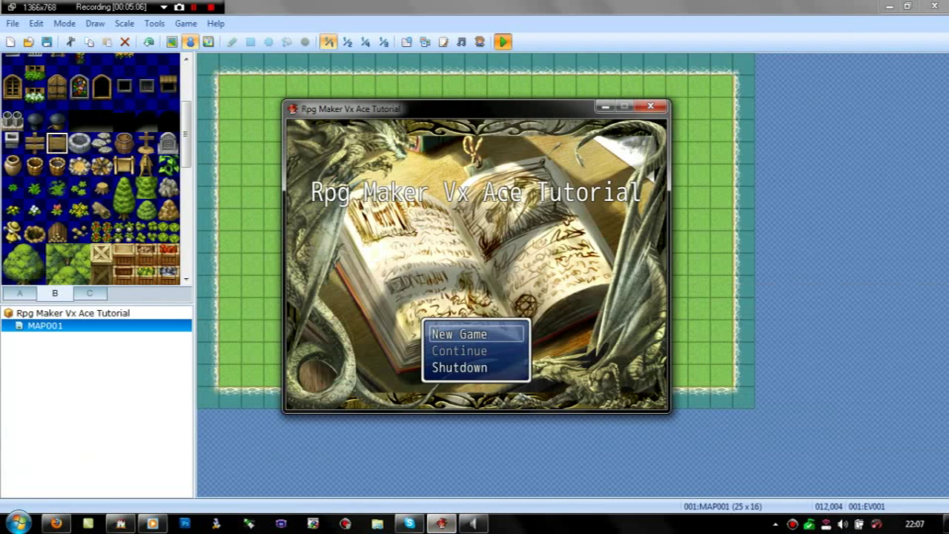
Begin a new game, walk the hero up to the signboard and back one tile, and close the playtest.
{"action": "key", "text": "Return"}
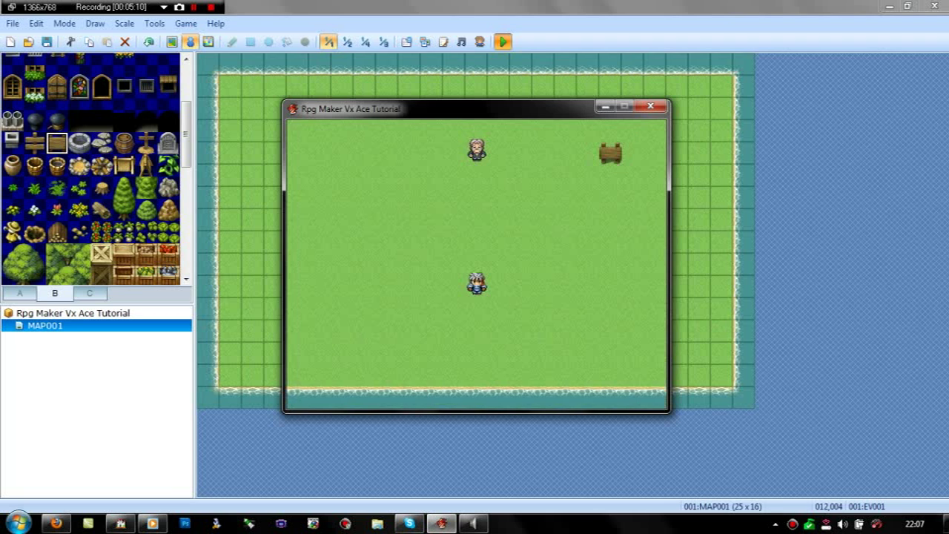
{"action": "key", "text": "Up"}
{"action": "key", "text": "Right"}
{"action": "key", "text": "Right"}
{"action": "key", "text": "Up"}
{"action": "key", "text": "Up"}
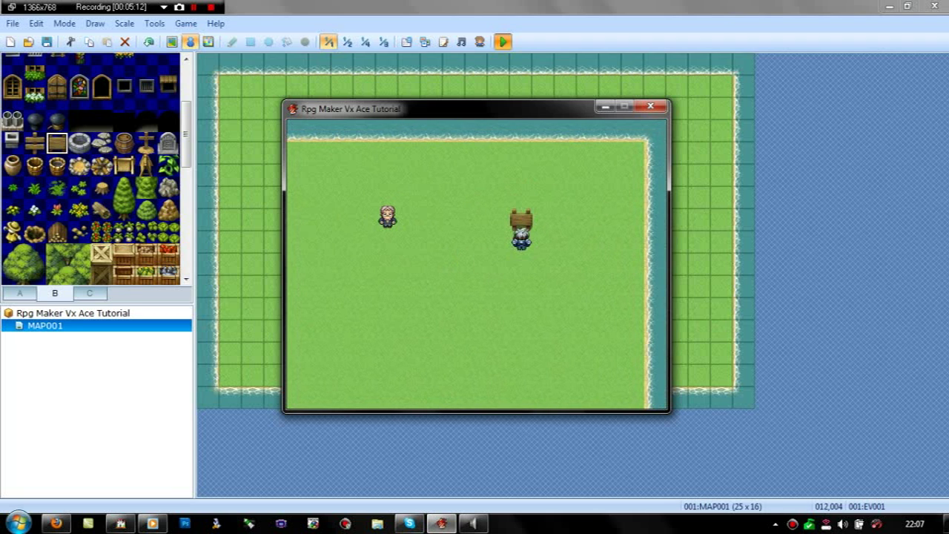
{"action": "key", "text": "Down"}
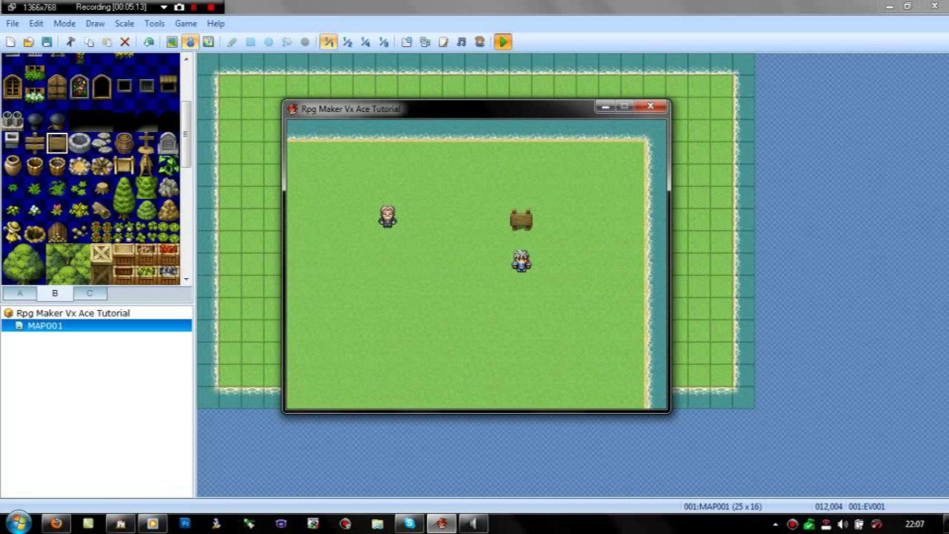
{"action": "left_click", "coordinate": [650, 106]}
Set the signboard event's priority to Same as Characters and apply the change.
{"action": "double_click", "coordinate": [609, 152]}
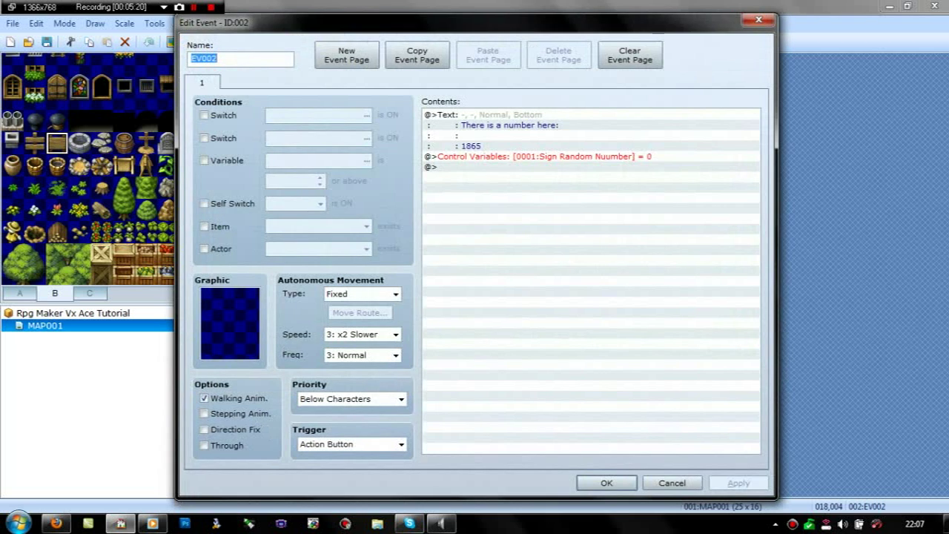
{"action": "left_click", "coordinate": [352, 399]}
{"action": "left_click", "coordinate": [337, 419]}
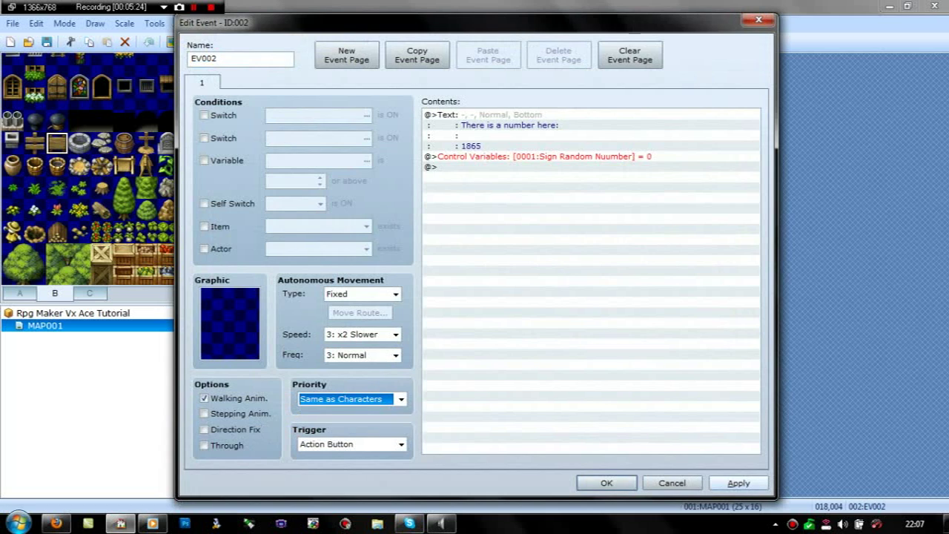
{"action": "left_click", "coordinate": [738, 482]}
{"action": "key", "text": "Return"}
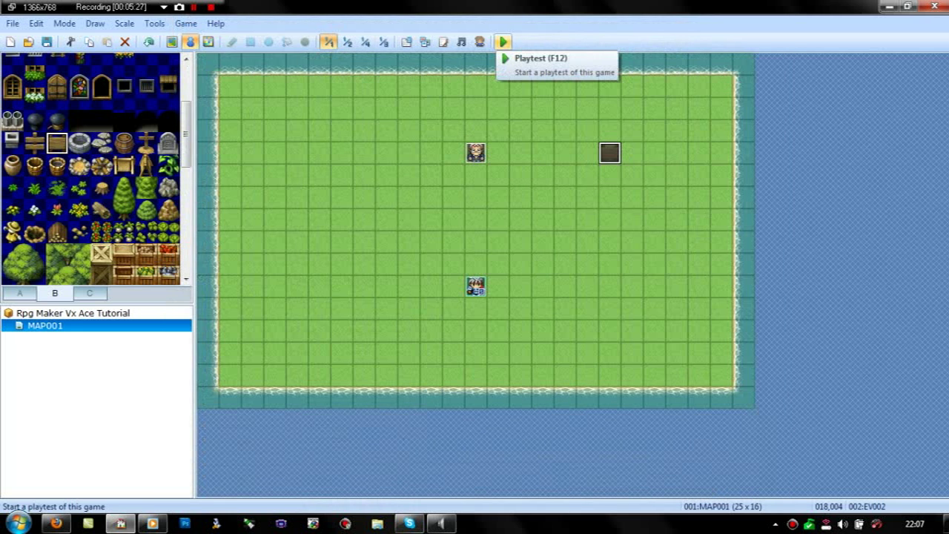
Save the project while launching another playtest and begin a new game.
{"action": "left_click", "coordinate": [502, 42]}
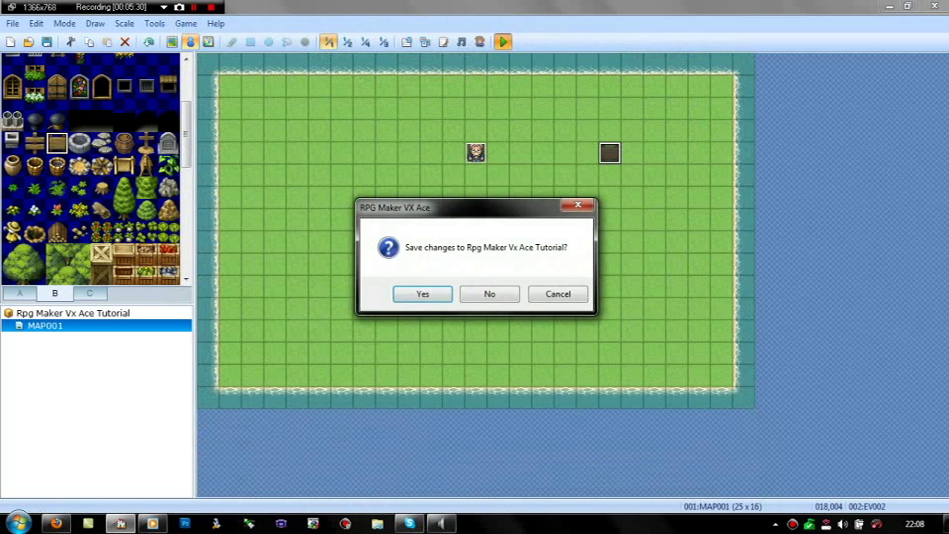
{"action": "left_click", "coordinate": [421, 292]}
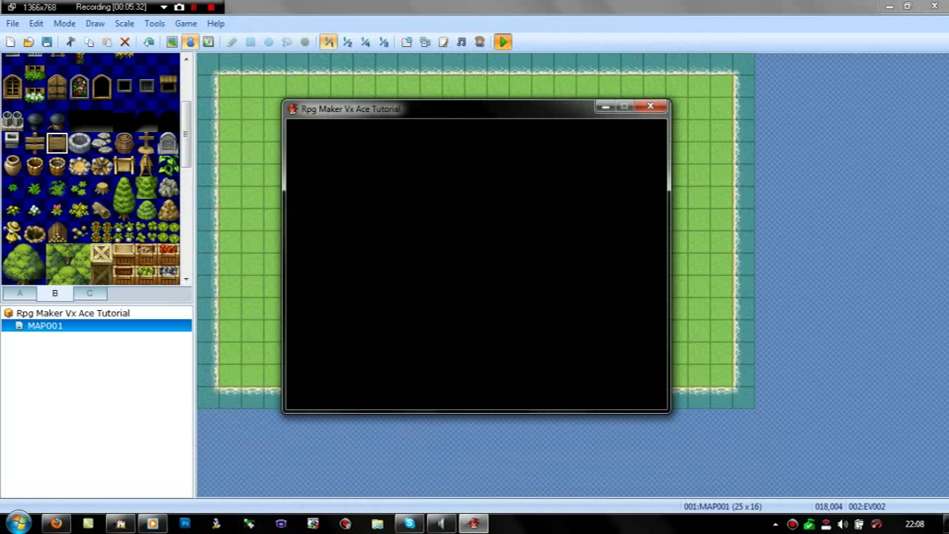
{"action": "key", "text": "Return"}
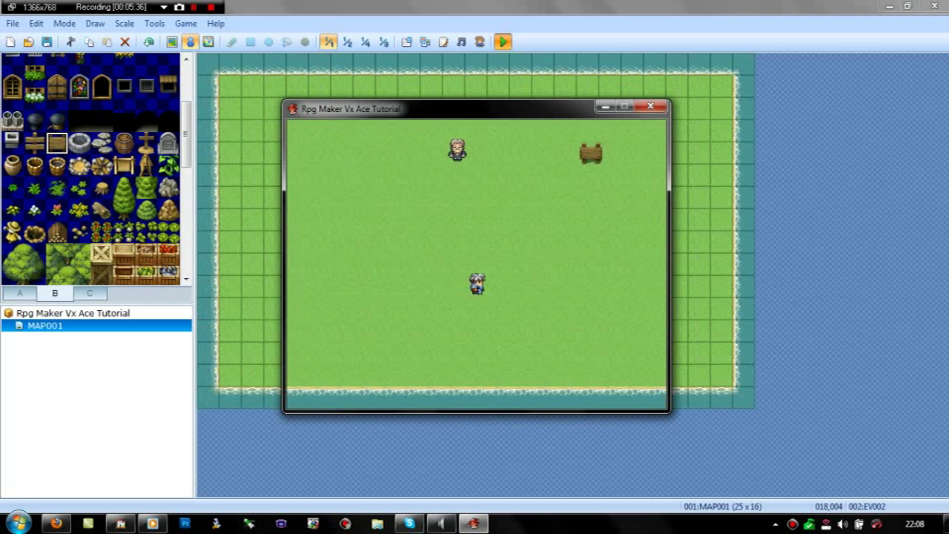
Walk the hero to the signboard, read its message and dismiss it.
{"action": "key", "text": "Up"}
{"action": "key", "text": "Up"}
{"action": "key", "text": "Right"}
{"action": "key", "text": "Up"}
{"action": "key", "text": "Up"}
{"action": "key", "text": "Return"}
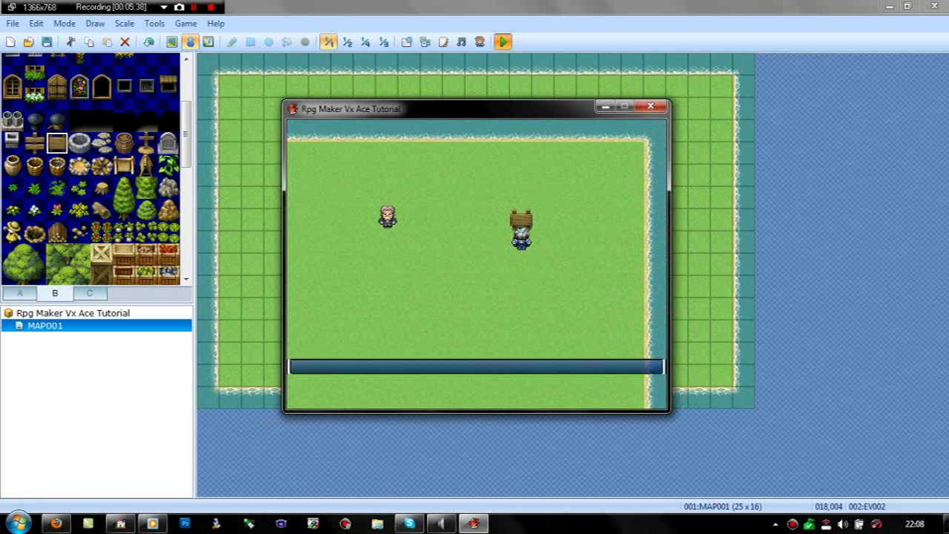
{"action": "key", "text": "Return"}
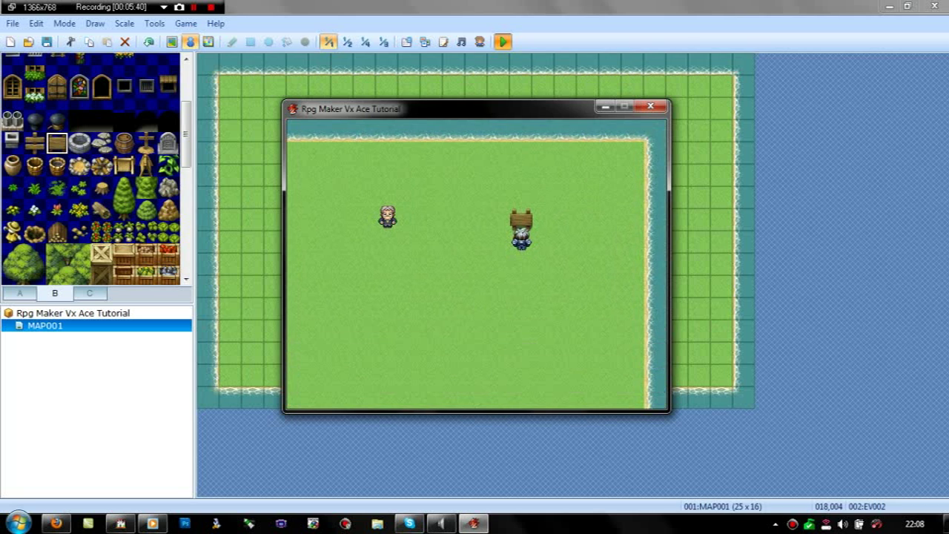
Walk the hero to the character, talk to him and submit 0000 as the number combination.
{"action": "key", "text": "Left"}
{"action": "key", "text": "Left"}
{"action": "key", "text": "Left"}
{"action": "key", "text": "Left"}
{"action": "key", "text": "Up"}
{"action": "key", "text": "Return"}
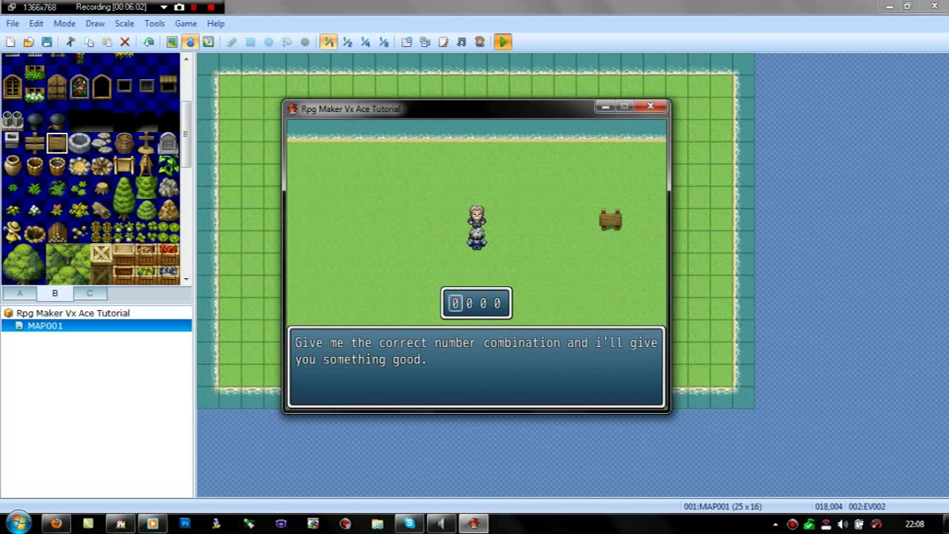
{"action": "key", "text": "Return"}
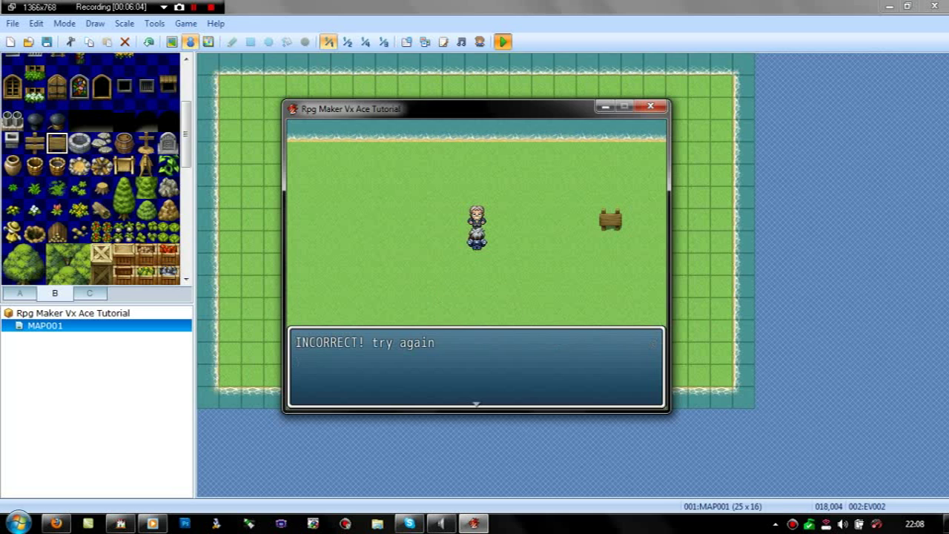
Dismiss the character's INCORRECT reply and talk to him again to reopen the number entry.
{"action": "key", "text": "Return"}
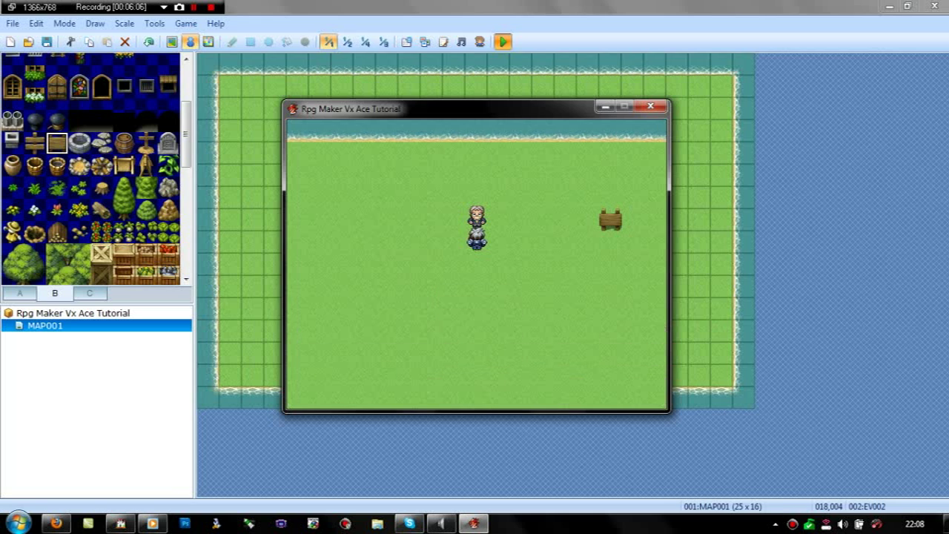
{"action": "key", "text": "Return"}
{"action": "key", "text": "Return"}
{"action": "key", "text": "Return"}
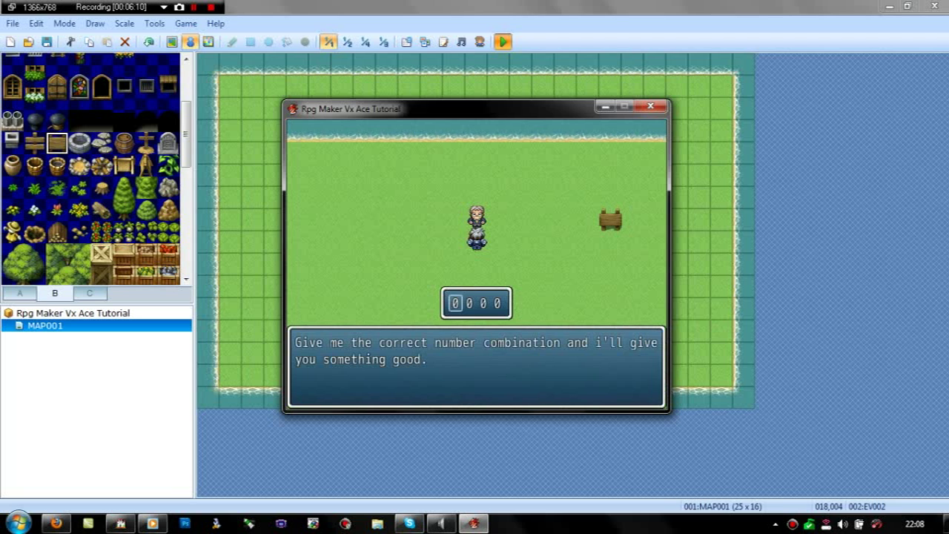
Enter 1865 as the four-digit number combination and submit it to the character.
{"action": "key", "text": "Up"}
{"action": "key", "text": "Right"}
{"action": "key", "text": "Down"}
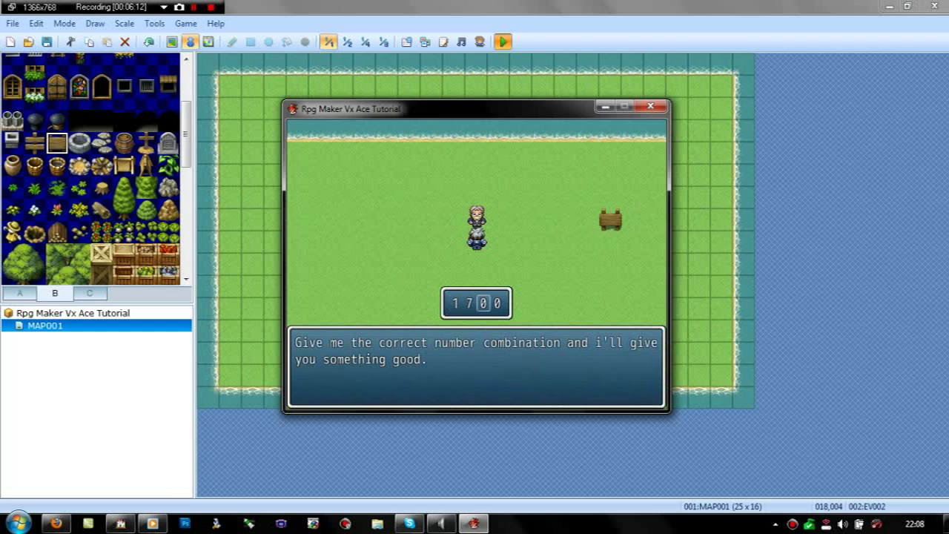
{"action": "key", "text": "Down"}
{"action": "key", "text": "Right"}
{"action": "key", "text": "Up"}
{"action": "key", "text": "Up"}
{"action": "key", "text": "Up"}
{"action": "key", "text": "Up"}
{"action": "key", "text": "Up"}
{"action": "key", "text": "Right"}
{"action": "key", "text": "Up"}
{"action": "key", "text": "Return"}
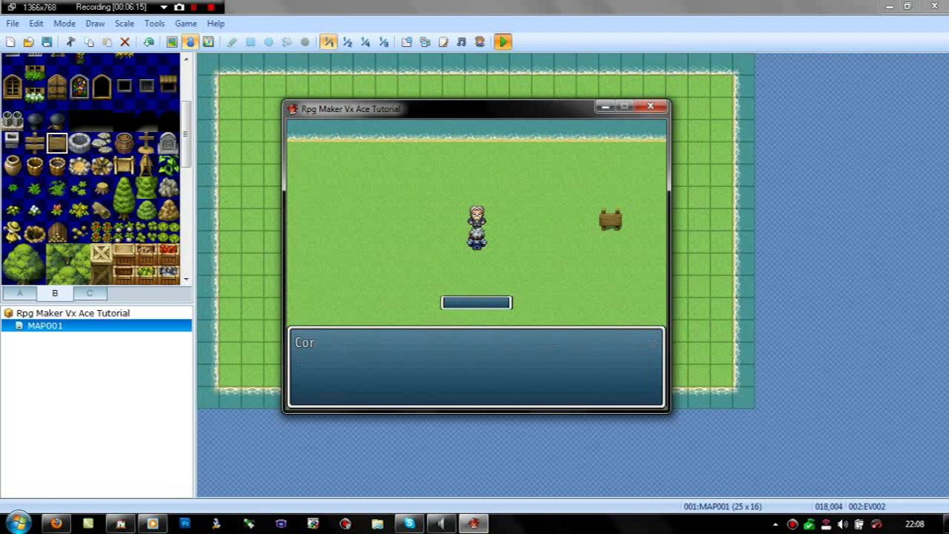
Dismiss the character's reply, walk the hero away from him and close the playtest.
{"action": "key", "text": "Return"}
{"action": "key", "text": "Right"}
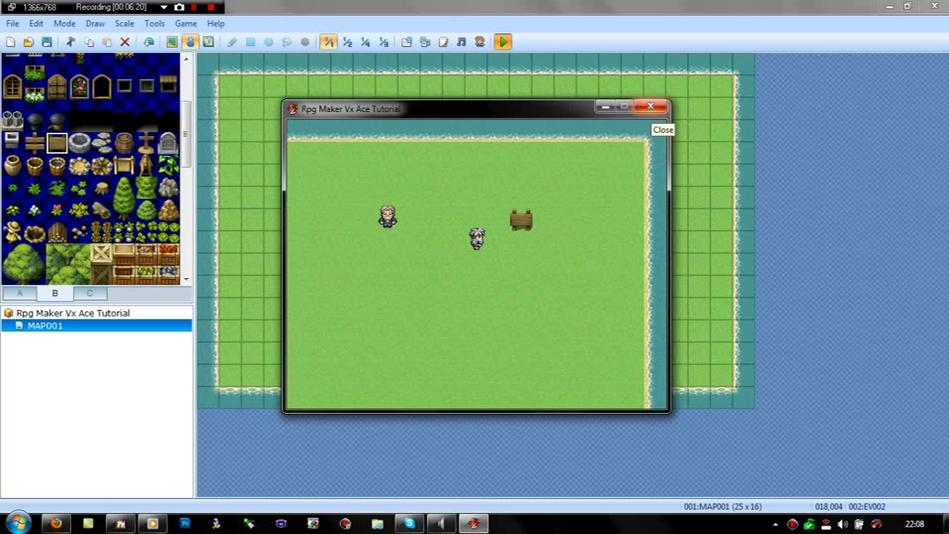
{"action": "left_click", "coordinate": [651, 107]}
Add a second page to the signboard event, conditioned on switch 0001:Wrong code given being ON.
{"action": "double_click", "coordinate": [609, 152]}
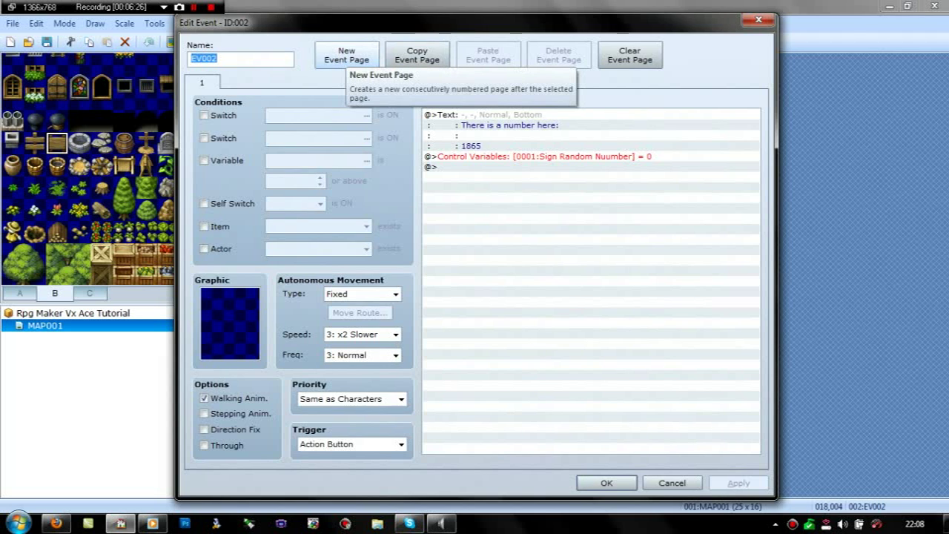
{"action": "left_click", "coordinate": [346, 55]}
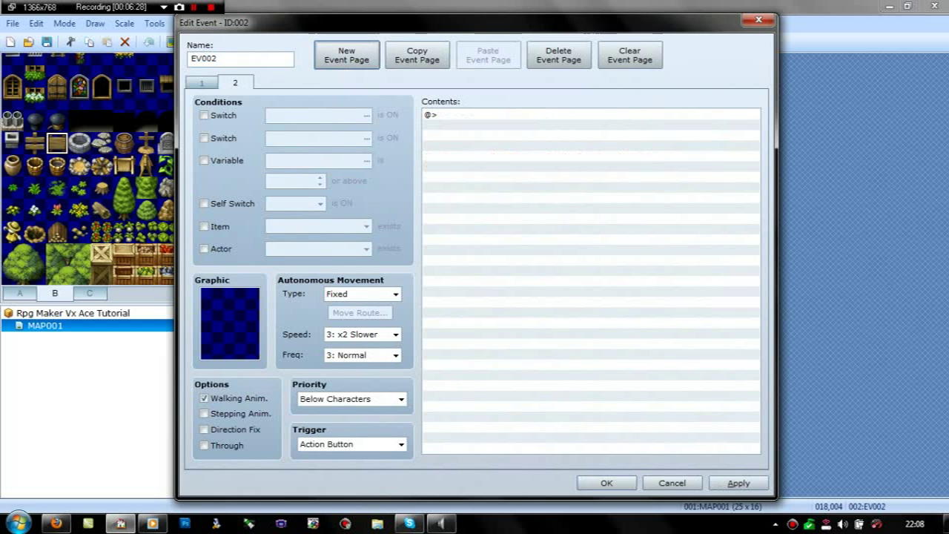
{"action": "left_click", "coordinate": [204, 115]}
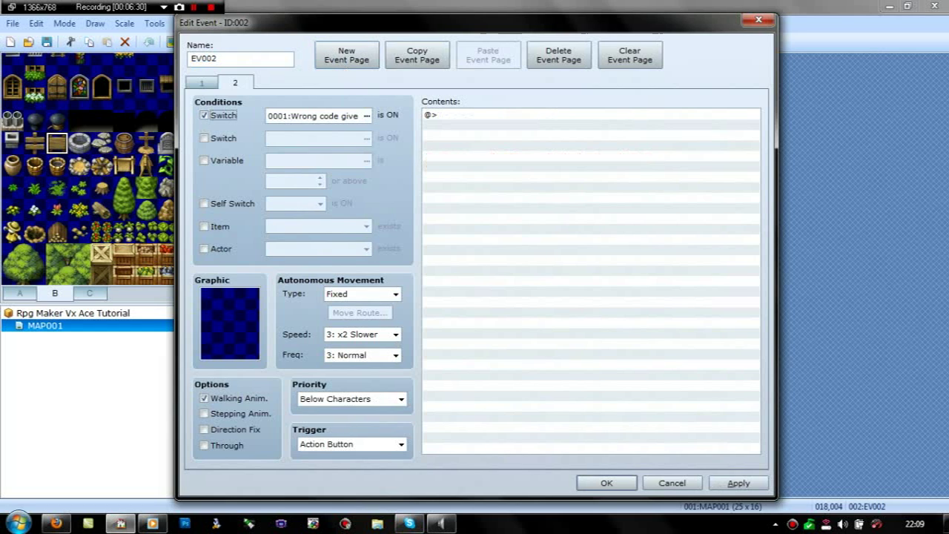
{"action": "key", "text": "Tab"}
Add a Show Text command to the signboard's second page reading "There is a number here:" with 7864 below a blank line.
{"action": "double_click", "coordinate": [437, 115]}
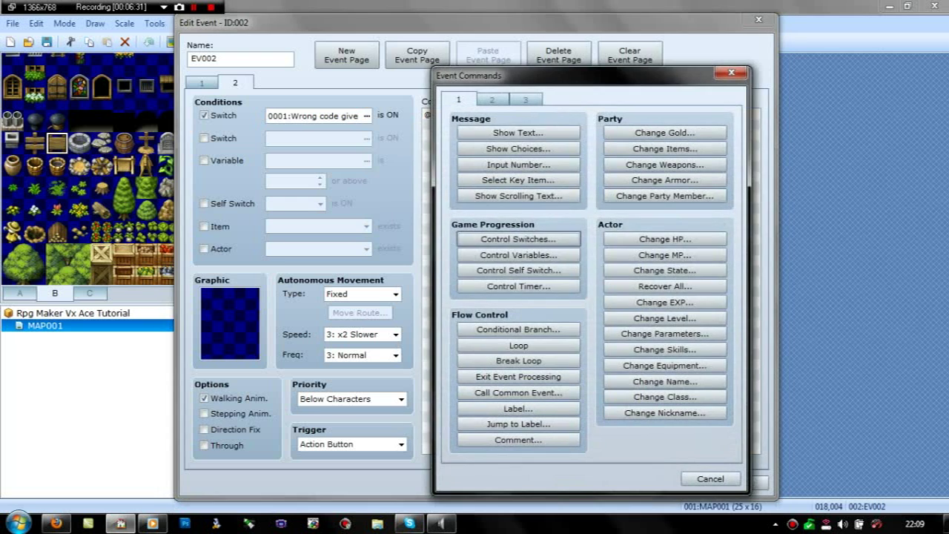
{"action": "left_click", "coordinate": [518, 133]}
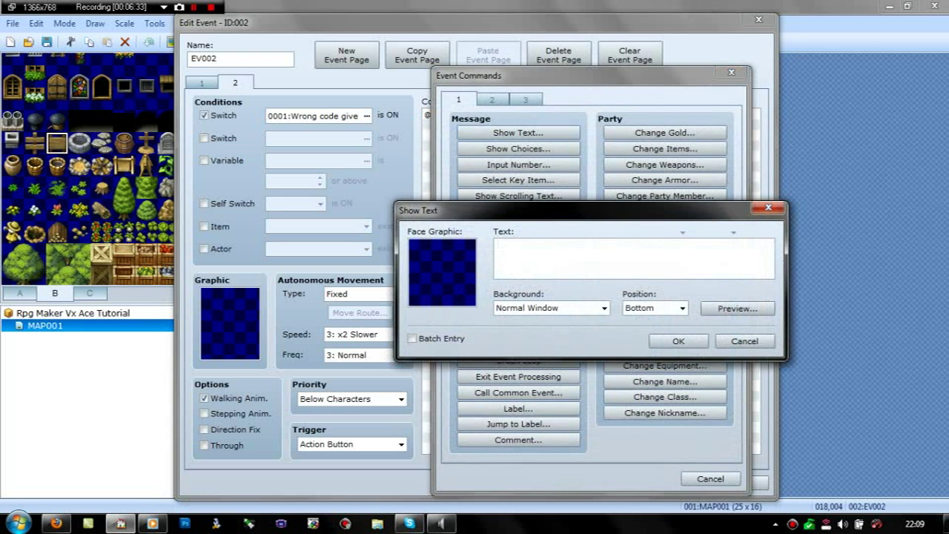
{"action": "type", "text": "There is "}
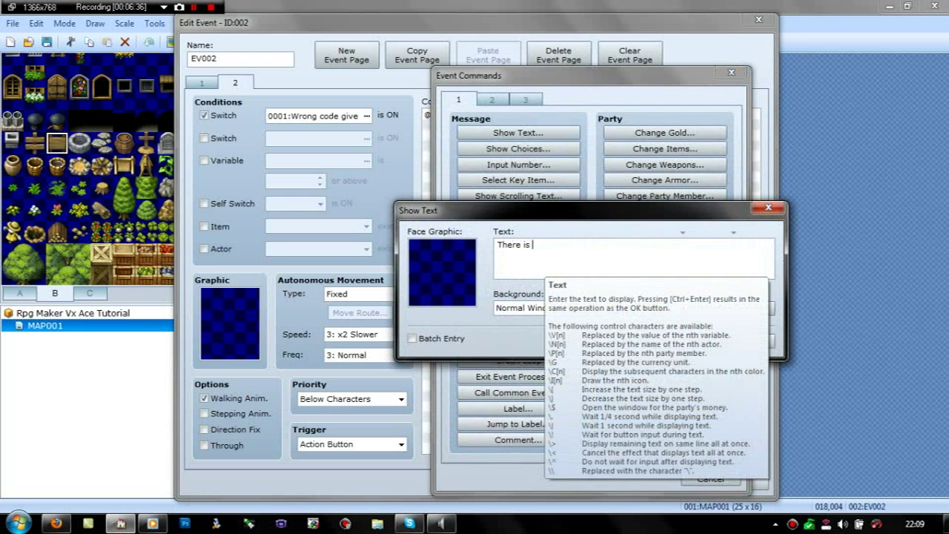
{"action": "type", "text": "a number"}
{"action": "type", "text": " here@"}
{"action": "type", "text": "7864"}
{"action": "key", "text": "ctrl+Return"}
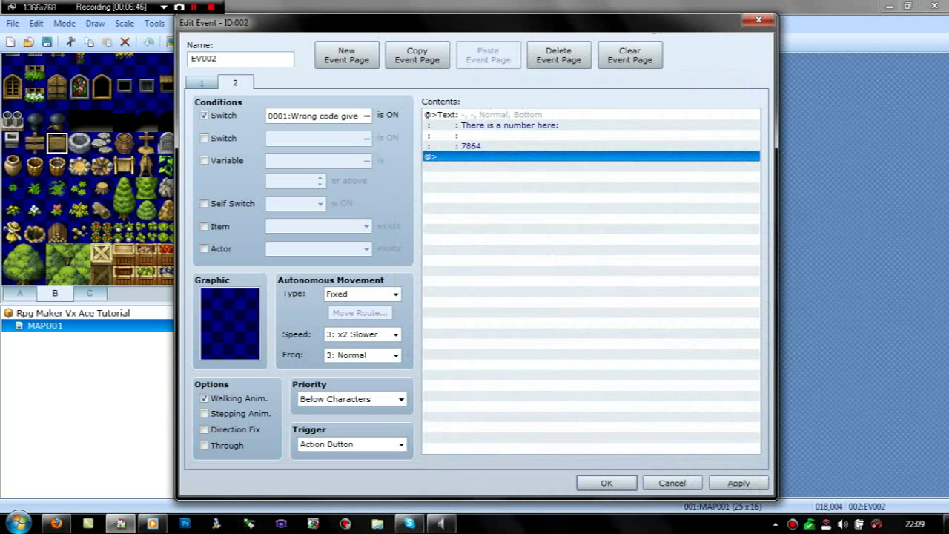
Compare the signboard event's first and second pages and accept the event's changes.
{"action": "key", "text": "ctrl+shift+Tab"}
{"action": "key", "text": "Up"}
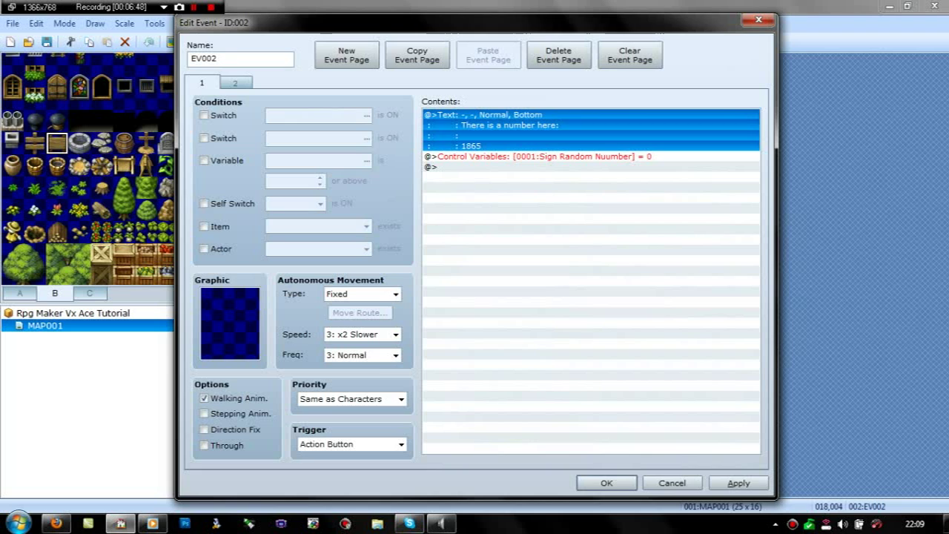
{"action": "key", "text": "Down"}
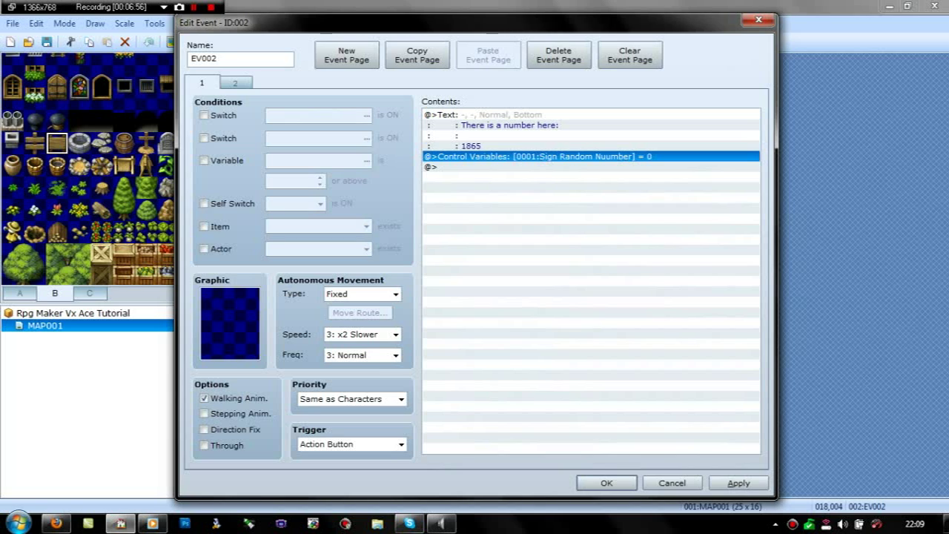
{"action": "key", "text": "Up"}
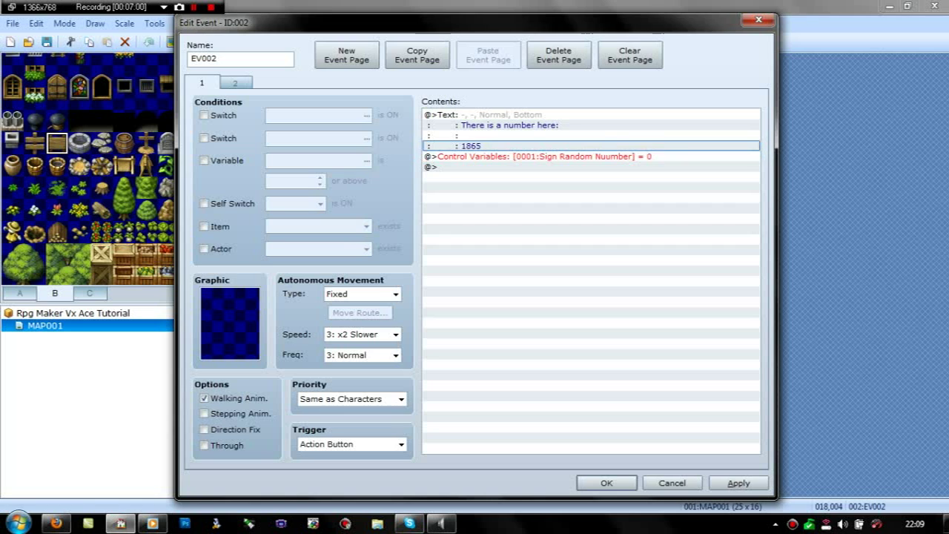
{"action": "key", "text": "ctrl+Tab"}
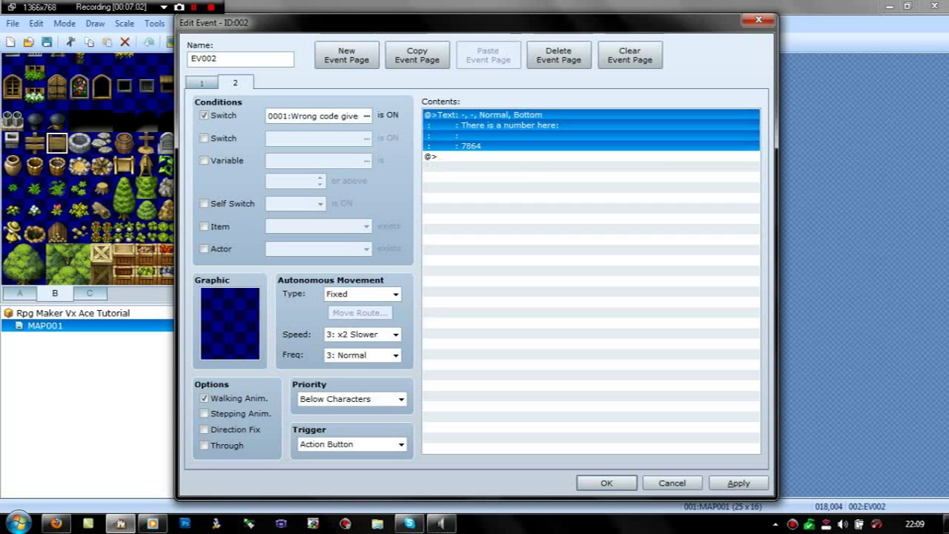
{"action": "key", "text": "ctrl+shift+Tab"}
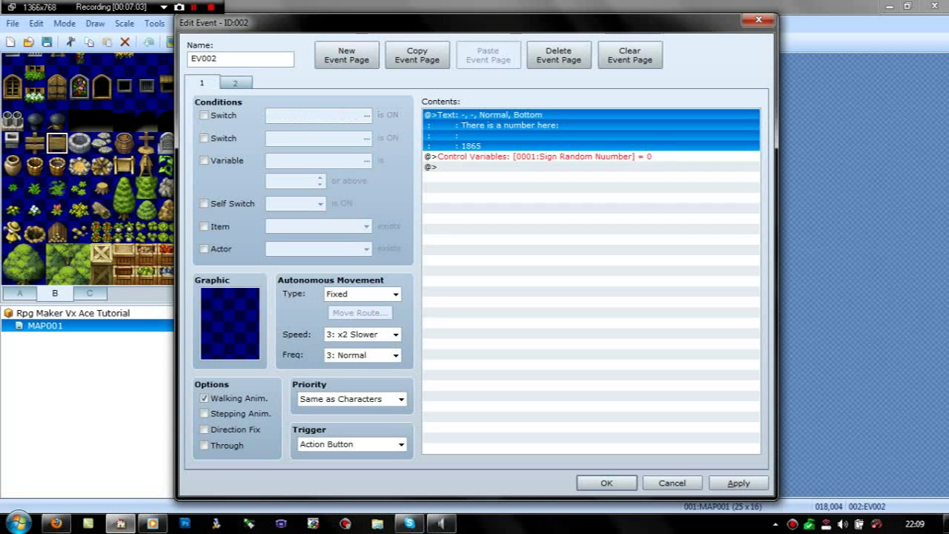
{"action": "key", "text": "ctrl+Tab"}
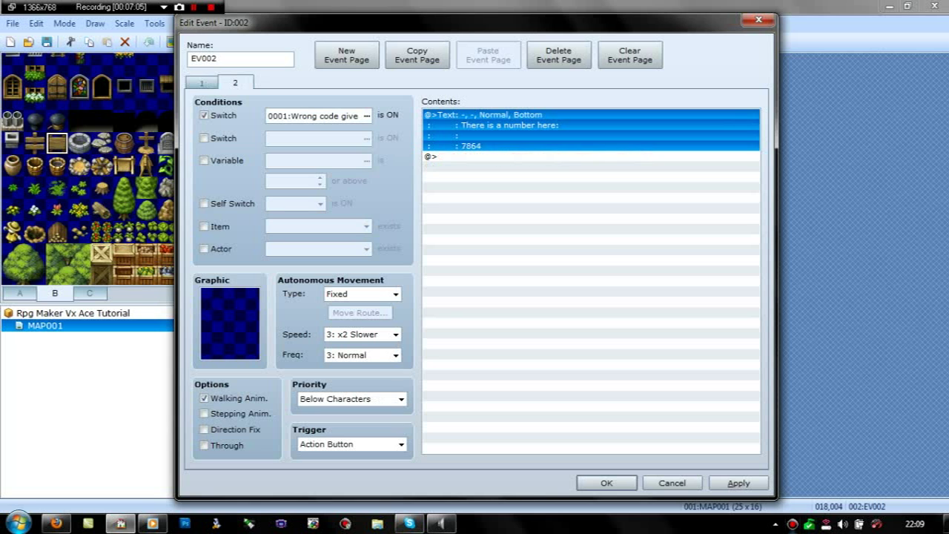
{"action": "key", "text": "Tab"}
{"action": "key", "text": "Return"}
{"action": "key", "text": "Return"}
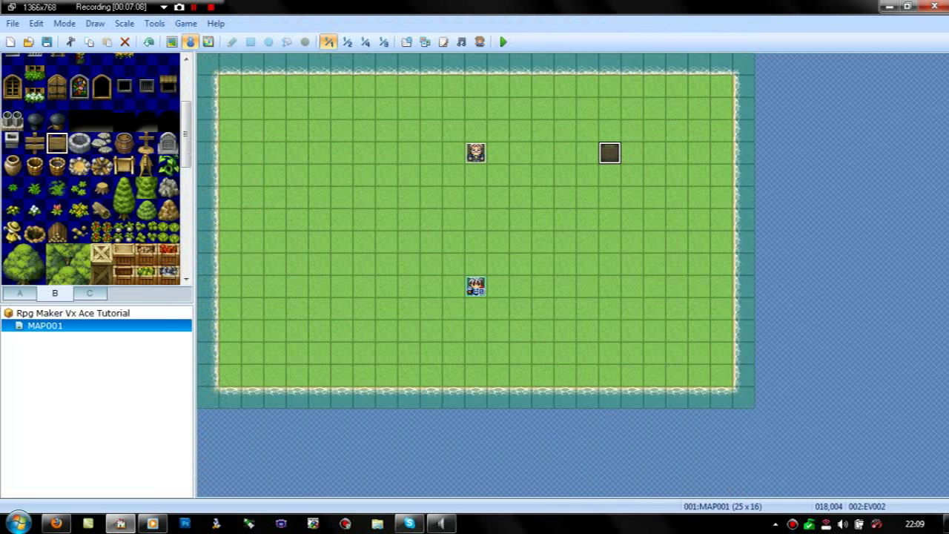
Open the character's event EV001 and add a second event page without a switch condition.
{"action": "left_click", "coordinate": [476, 153]}
{"action": "key", "text": "Return"}
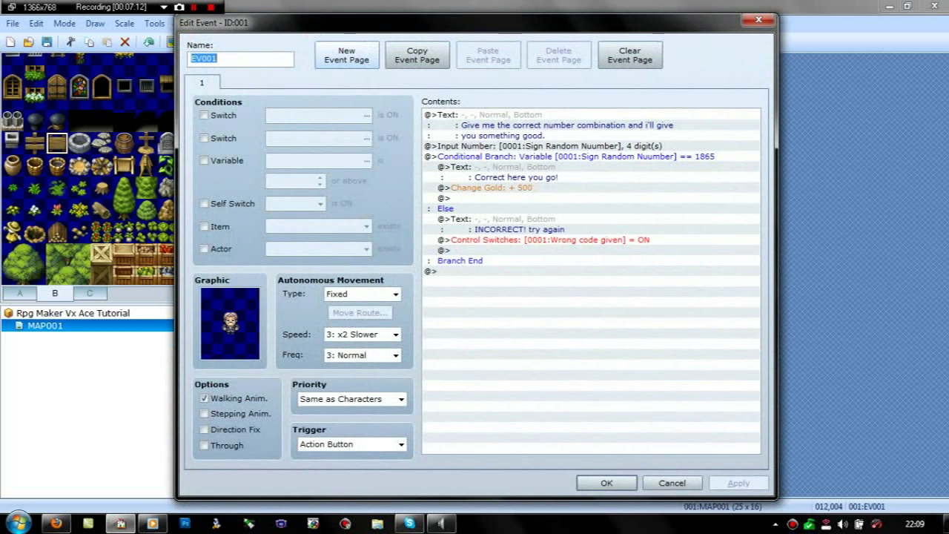
{"action": "left_click", "coordinate": [346, 55]}
{"action": "left_click", "coordinate": [203, 115]}
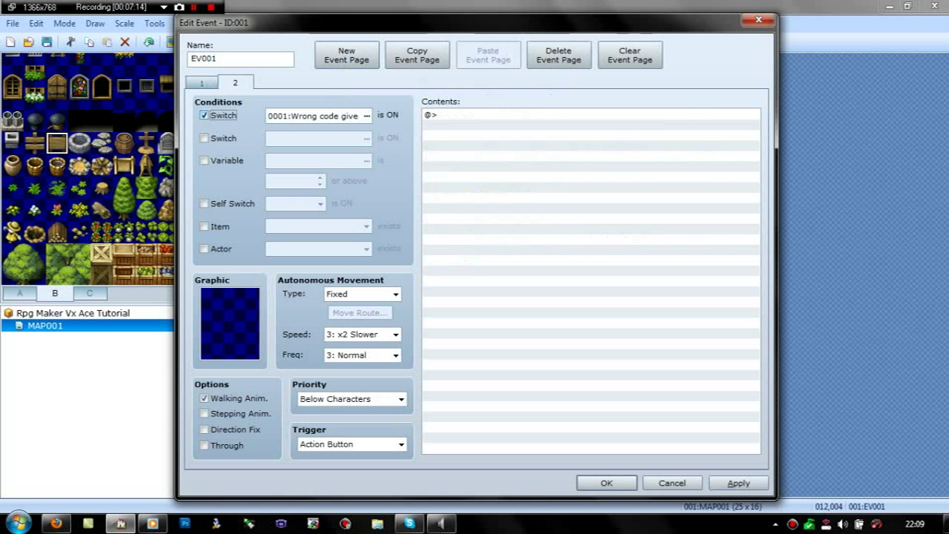
{"action": "key", "text": "space"}
Set the second page's graphic to the first character of the People2 sheet.
{"action": "double_click", "coordinate": [230, 322]}
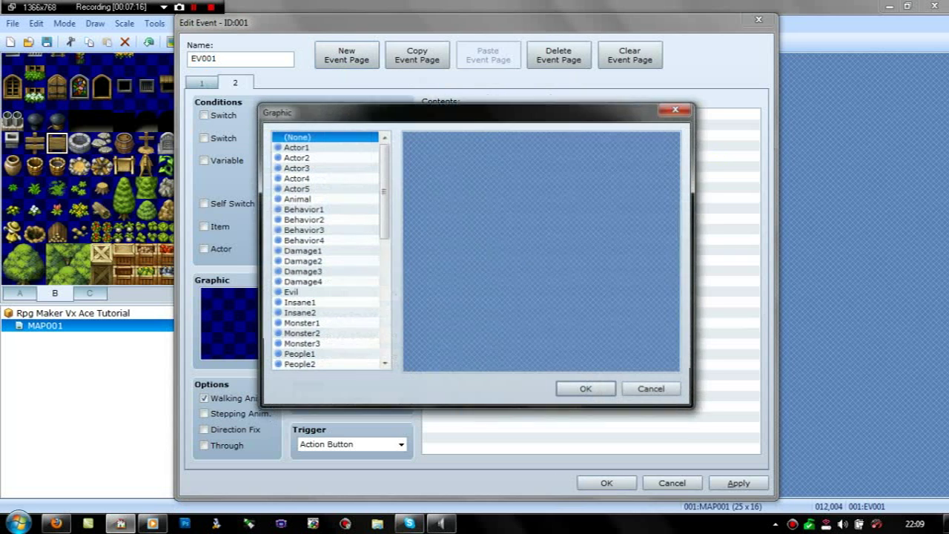
{"action": "left_click", "coordinate": [297, 355]}
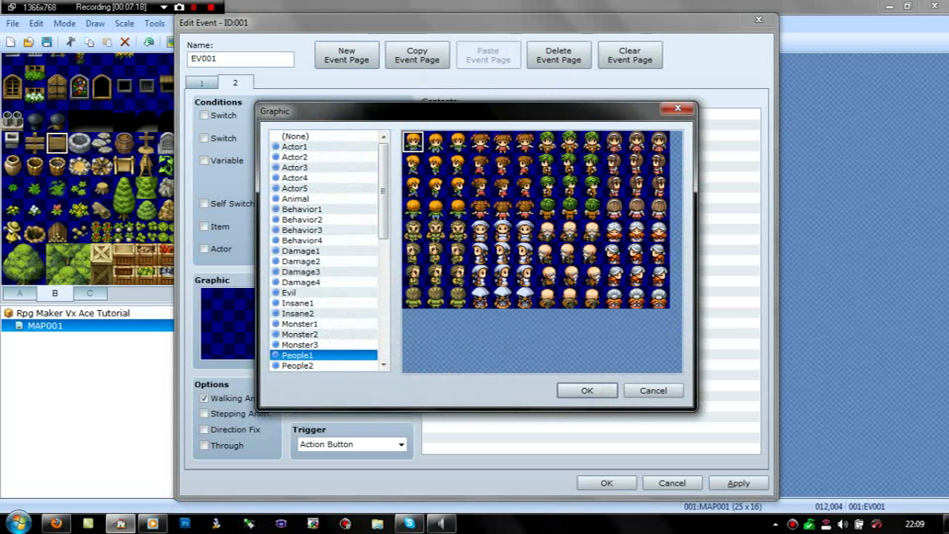
{"action": "left_click", "coordinate": [296, 366]}
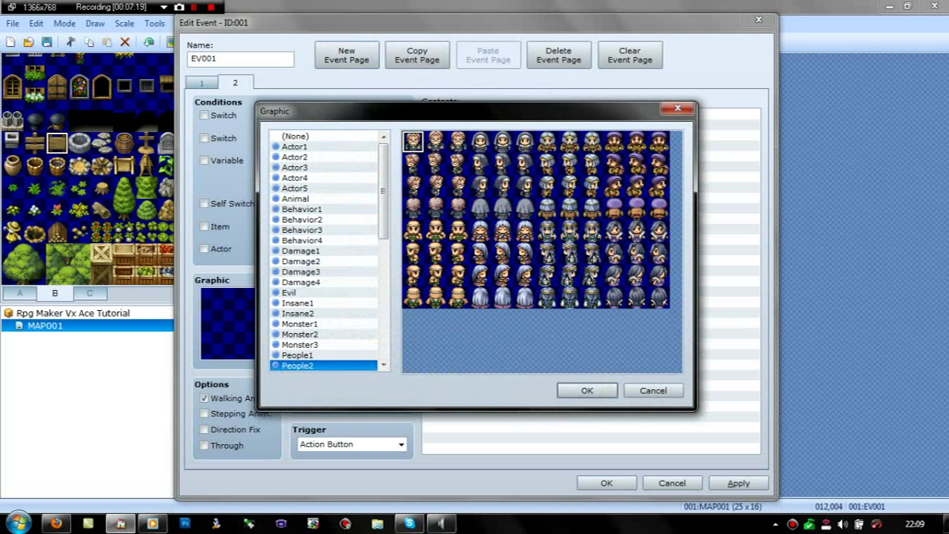
{"action": "left_click", "coordinate": [586, 390]}
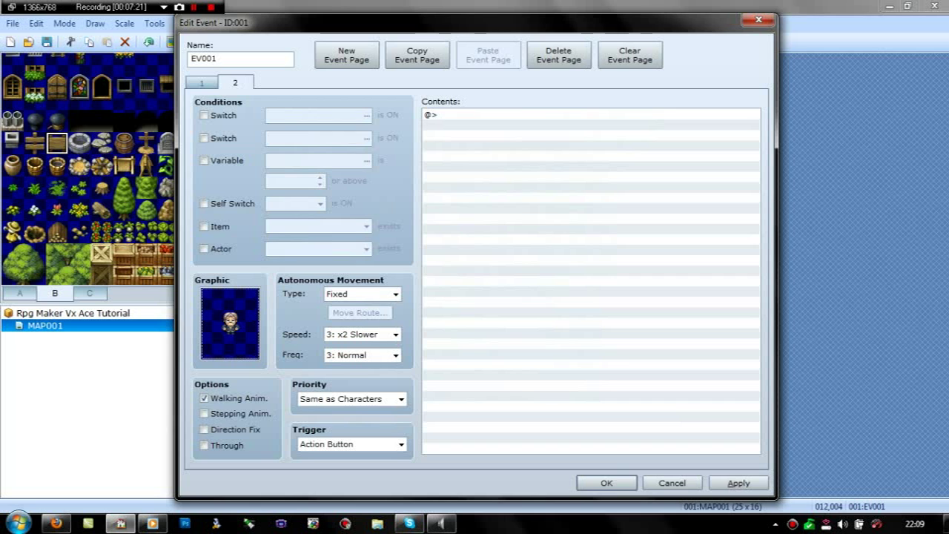
Add a Show Text command to the character's second page reading "Care to tell me the code again?".
{"action": "double_click", "coordinate": [430, 115]}
{"action": "left_click", "coordinate": [519, 133]}
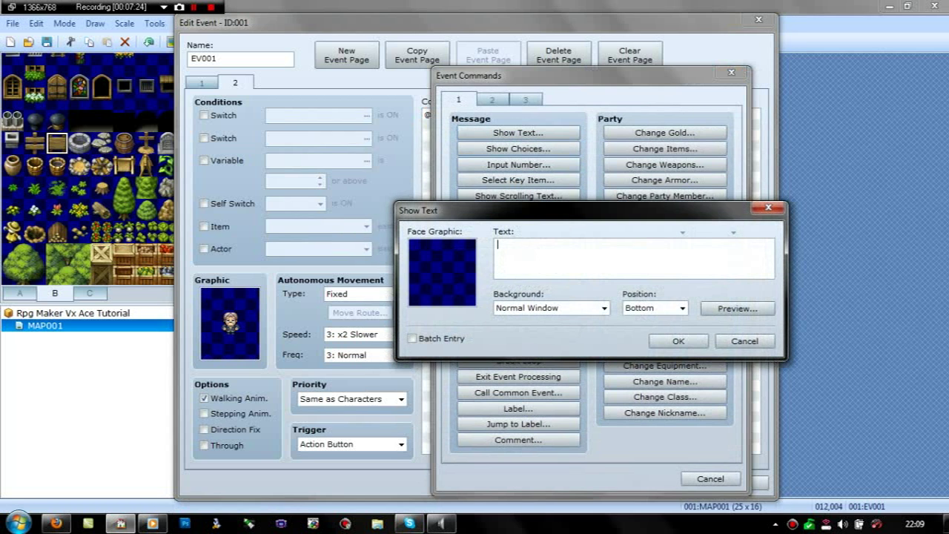
{"action": "type", "text": "Care to "}
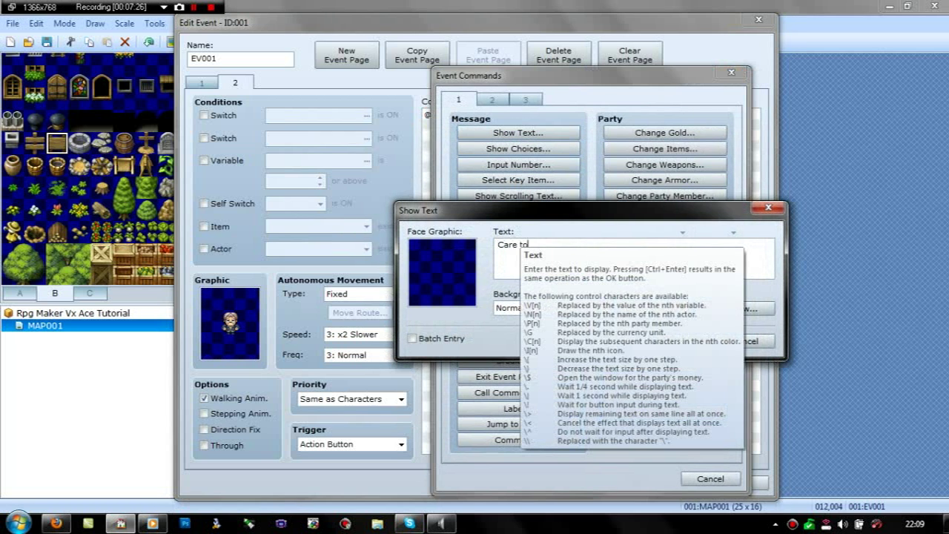
{"action": "type", "text": "tell me "}
{"action": "type", "text": "th3"}
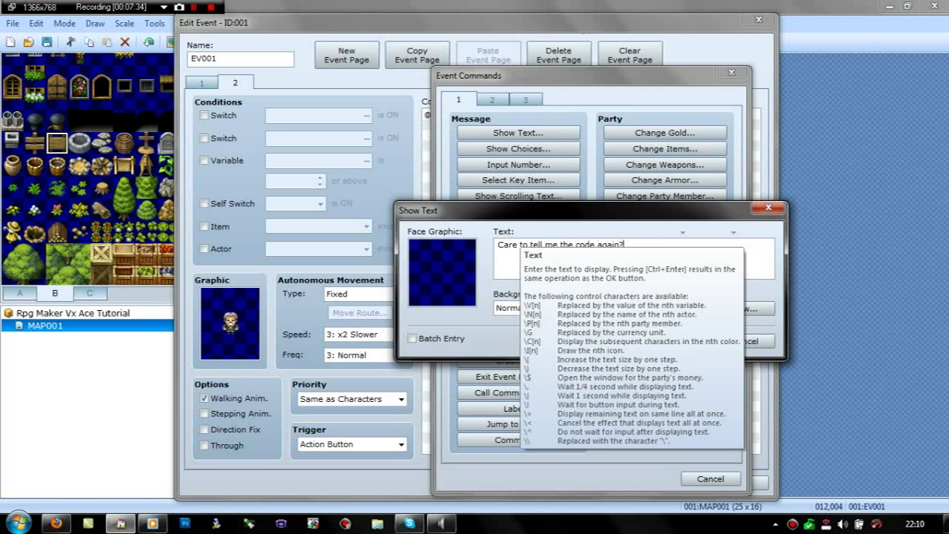
{"action": "key", "text": "ctrl+Return"}
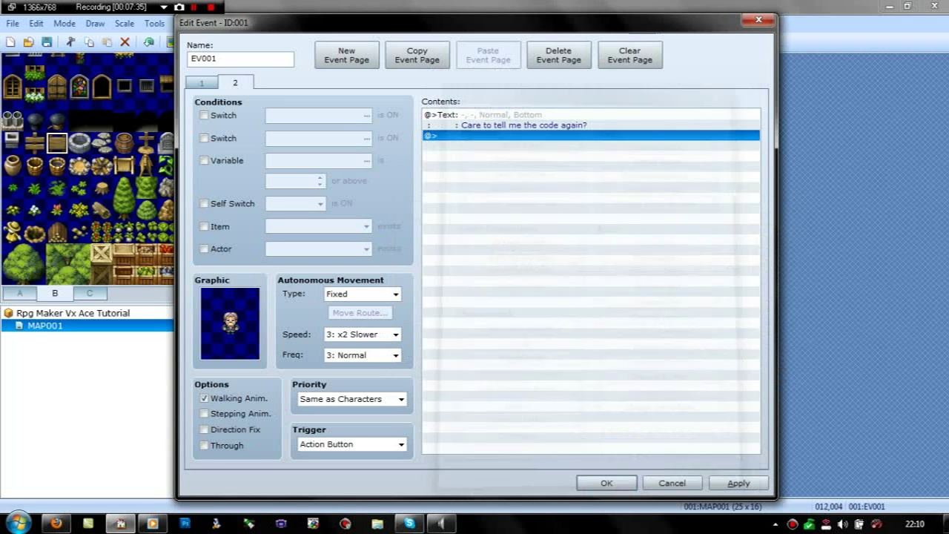
Make the character's second page require switch 0001:Wrong code given to be ON.
{"action": "left_click", "coordinate": [204, 115]}
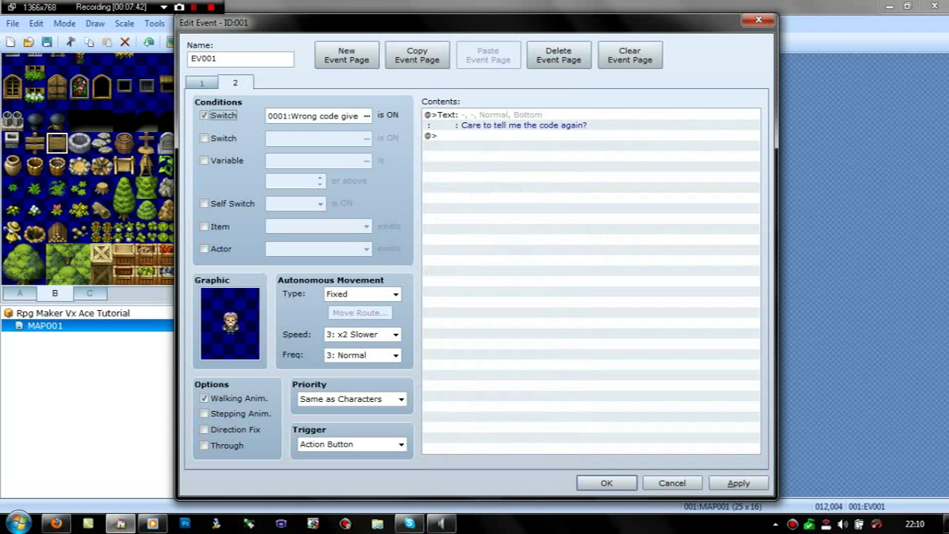
{"action": "key", "text": "ctrl+Tab"}
{"action": "key", "text": "ctrl+Tab"}
Add a Conditional Branch with an Else section below the text, checking that variable 0001:Sign Random Nuumber equals the constant 7864.
{"action": "double_click", "coordinate": [437, 135]}
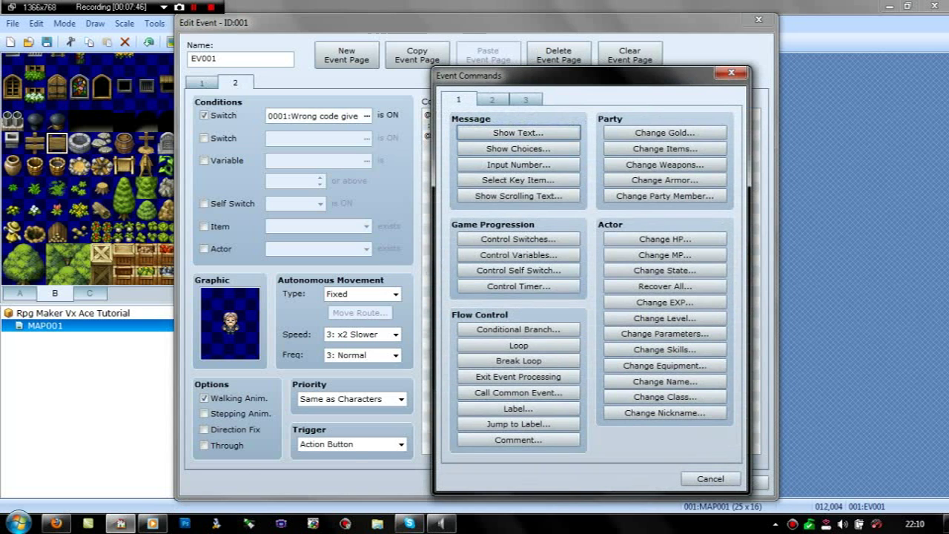
{"action": "left_click", "coordinate": [518, 330]}
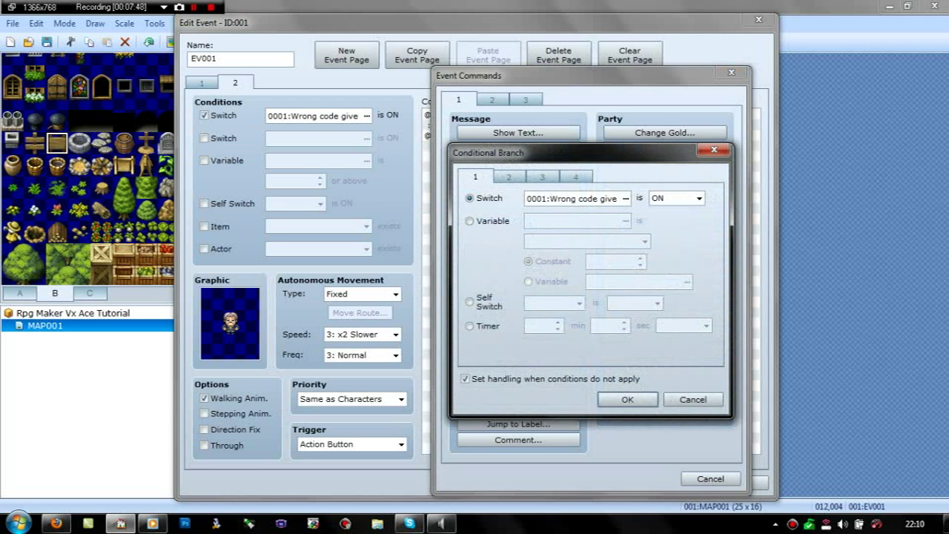
{"action": "left_click", "coordinate": [470, 221]}
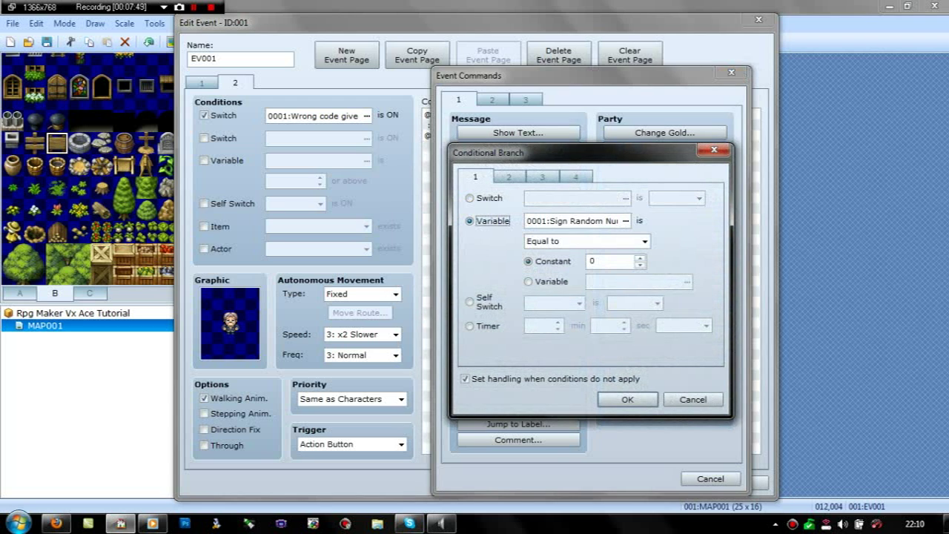
{"action": "double_click", "coordinate": [593, 261]}
{"action": "type", "text": "7864"}
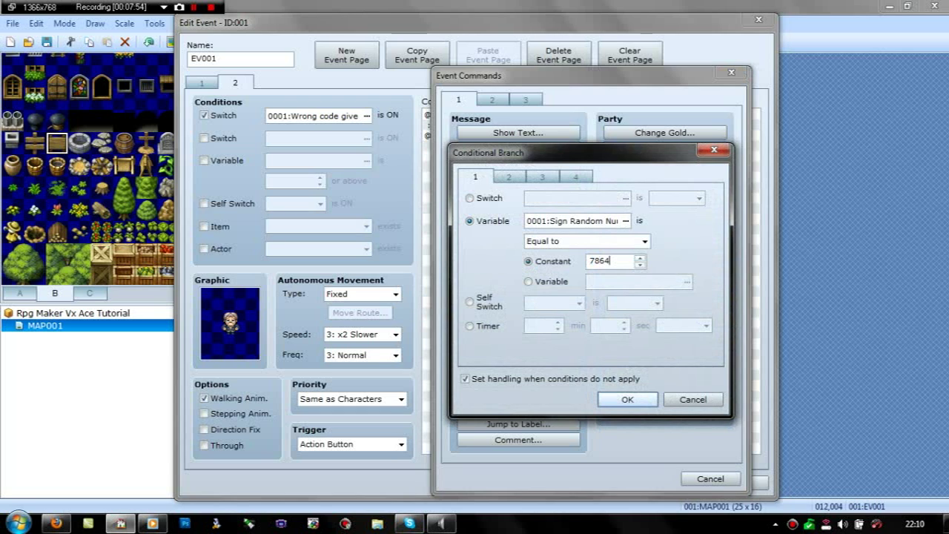
{"action": "key", "text": "Return"}
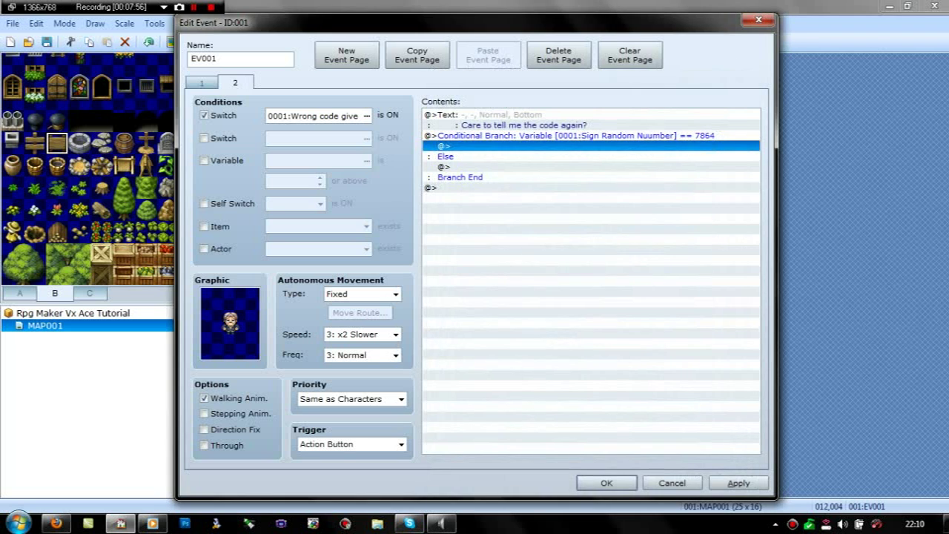
Add a Show Text command reading "Correct here you go!" inside the 7864 branch on the character's second page.
{"action": "key", "text": "Return"}
{"action": "key", "text": "Return"}
{"action": "type", "text": "C"}
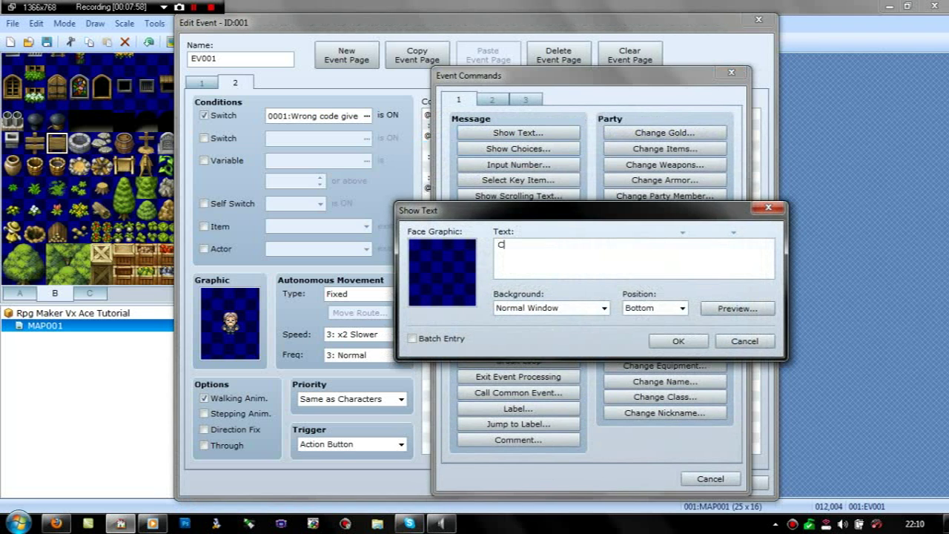
{"action": "type", "text": "orrect here you go"}
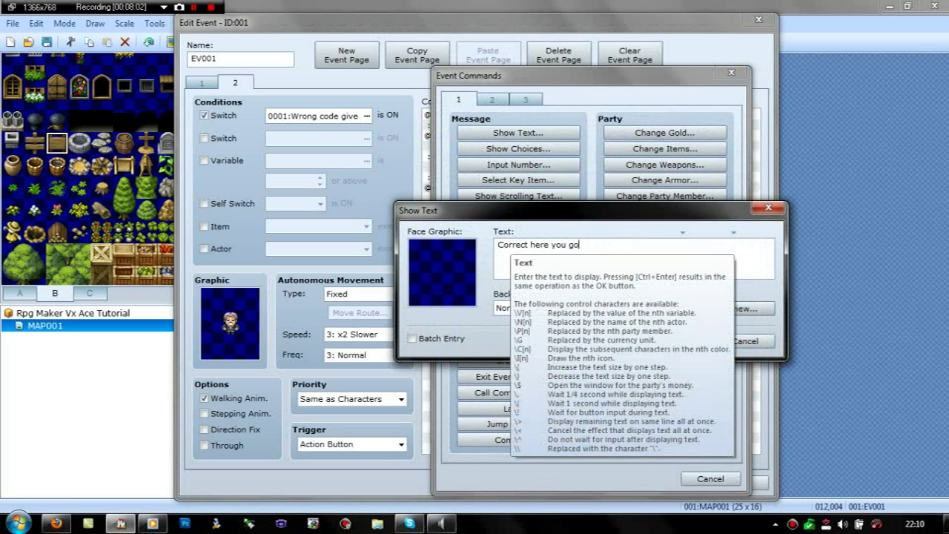
{"action": "type", "text": "!"}
{"action": "key", "text": "ctrl+Return"}
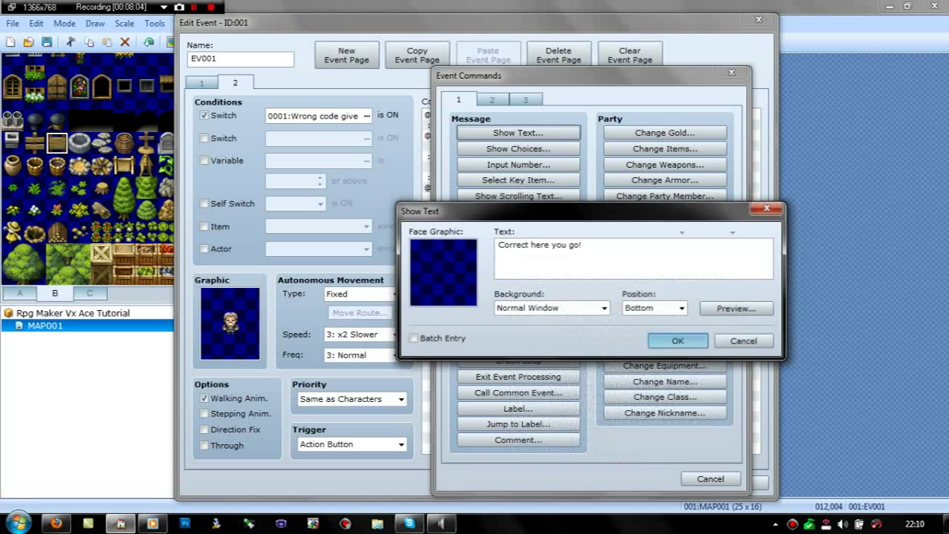
Copy the Change Gold + 500 command from the character's first page into the 7864 branch on its second page, below the text.
{"action": "left_click", "coordinate": [201, 82]}
{"action": "left_click", "coordinate": [489, 188]}
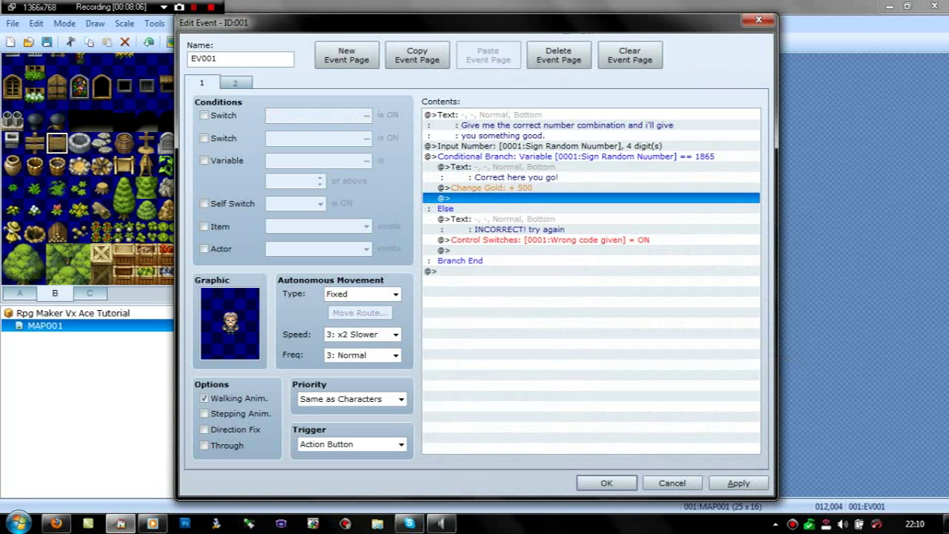
{"action": "left_click", "coordinate": [489, 219]}
{"action": "left_click", "coordinate": [489, 188]}
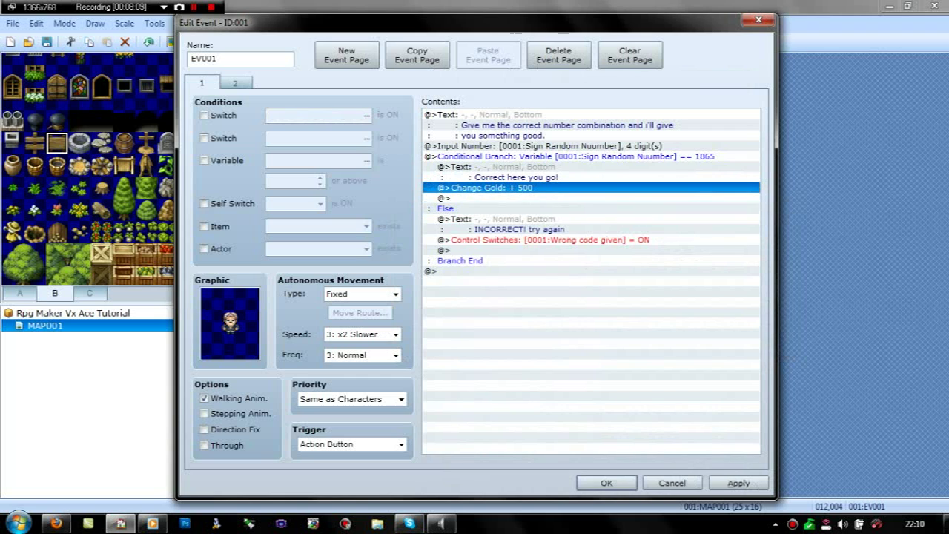
{"action": "left_click", "coordinate": [235, 82]}
{"action": "left_click", "coordinate": [489, 166]}
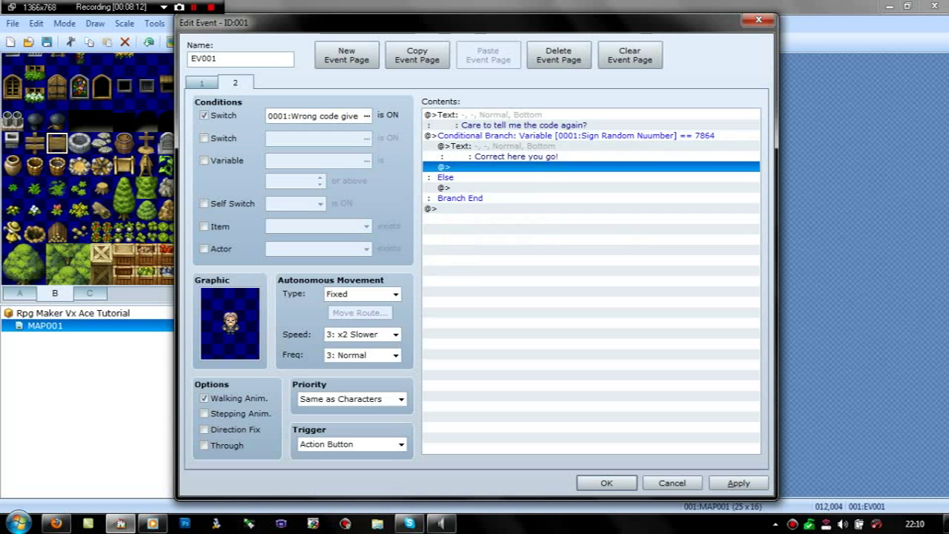
{"action": "key", "text": "ctrl+v"}
Copy the "INCORRECT! try again" text from the first page into the second page's Else section and save the character event.
{"action": "left_click", "coordinate": [202, 83]}
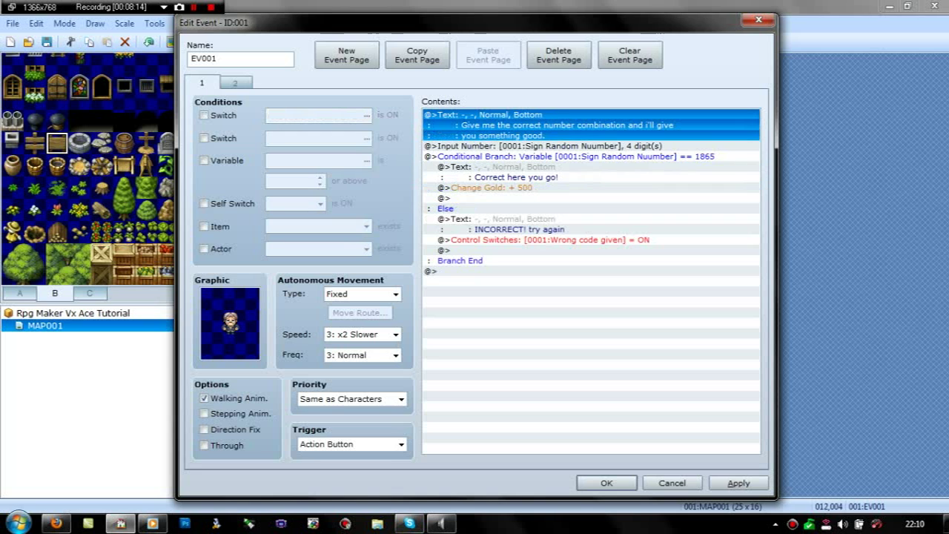
{"action": "left_click", "coordinate": [495, 219]}
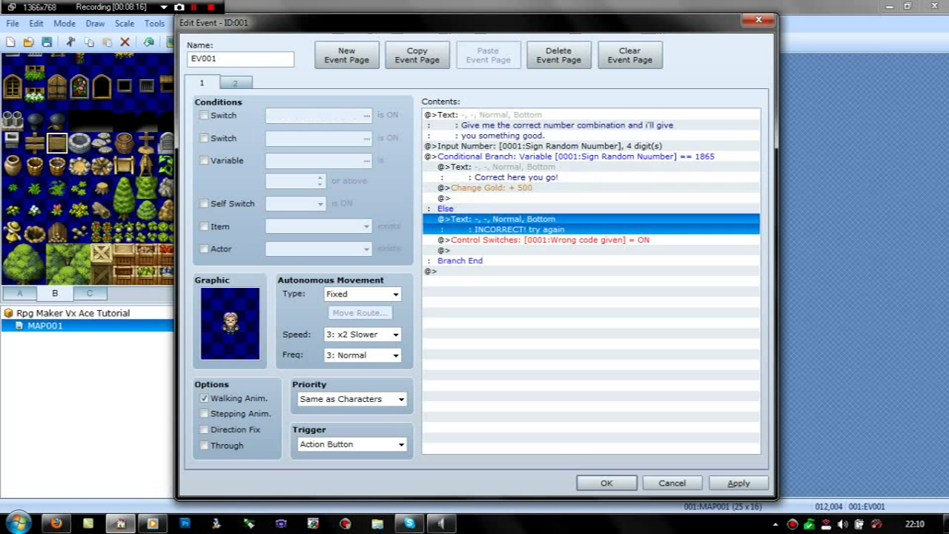
{"action": "left_click", "coordinate": [235, 83]}
{"action": "left_click", "coordinate": [445, 187]}
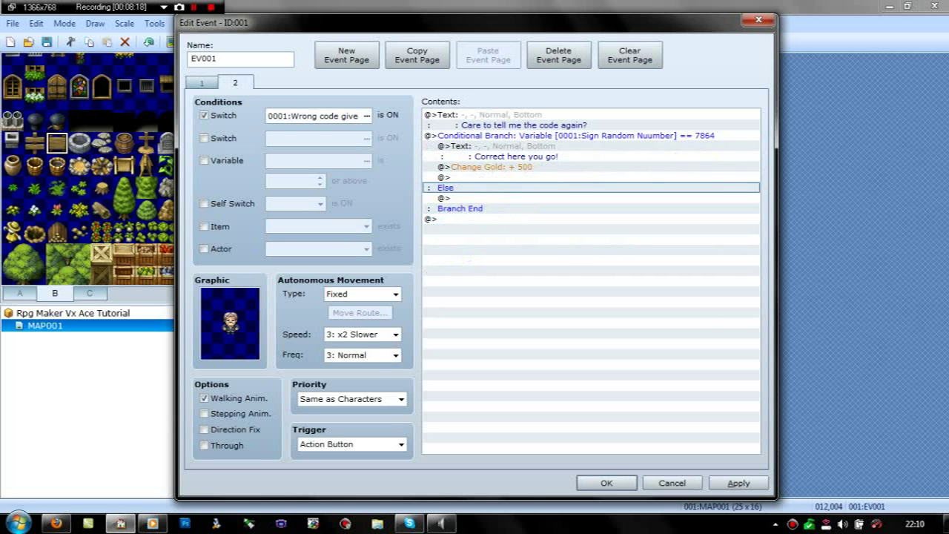
{"action": "left_click", "coordinate": [445, 198]}
{"action": "key", "text": "ctrl+v"}
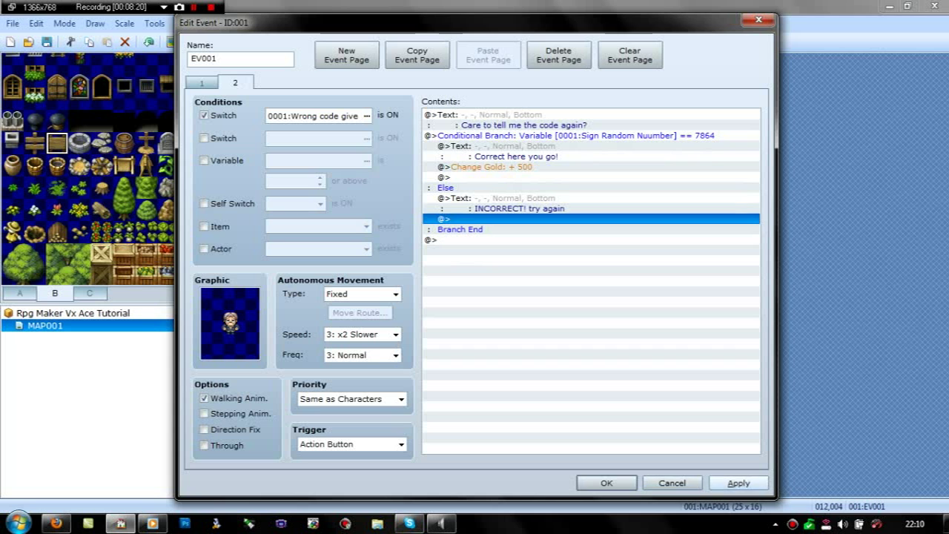
{"action": "left_click", "coordinate": [607, 483]}
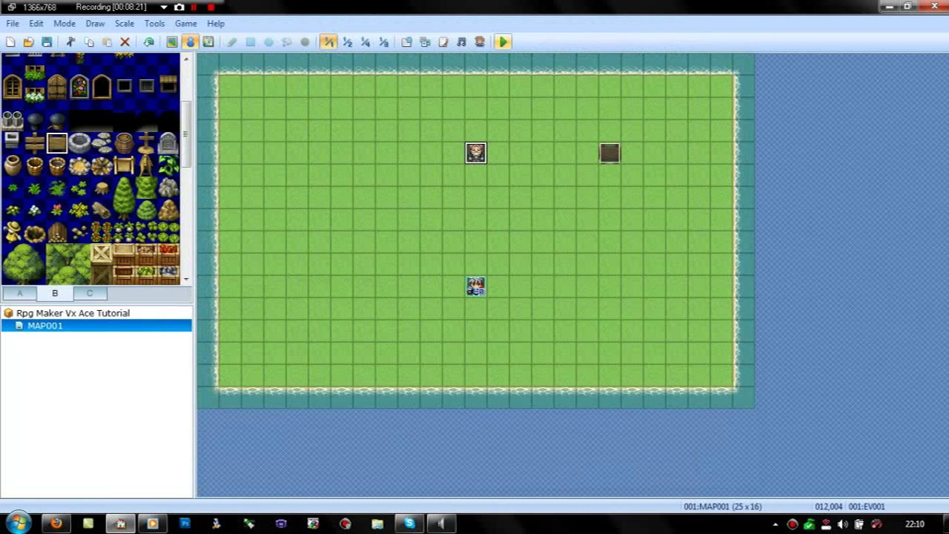
Save the project, start a new game in a playtest, and walk up to the signboard to read it.
{"action": "left_click", "coordinate": [503, 43]}
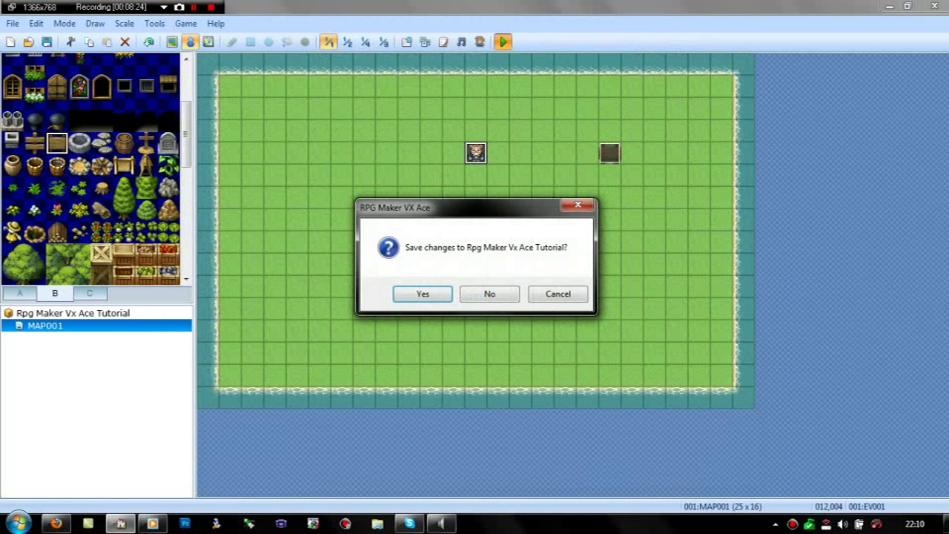
{"action": "key", "text": "Return"}
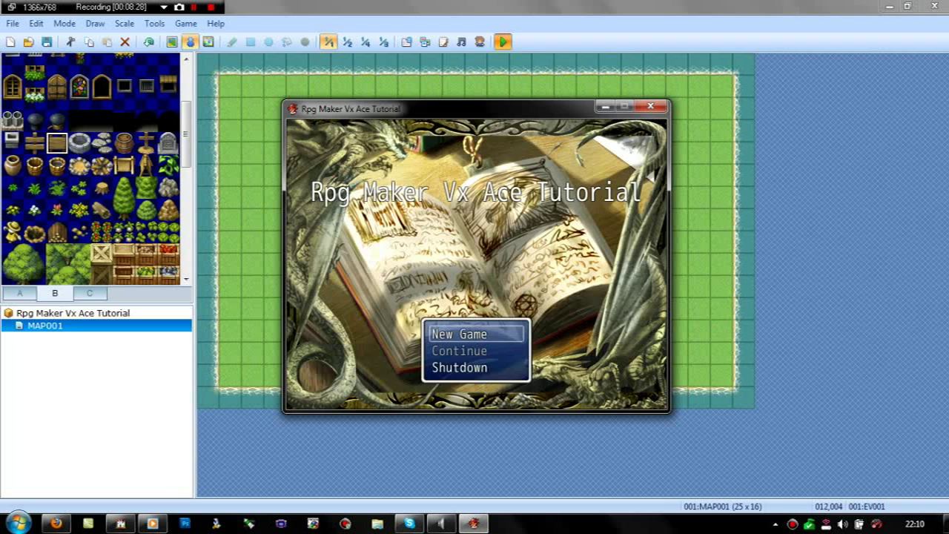
{"action": "key", "text": "Return"}
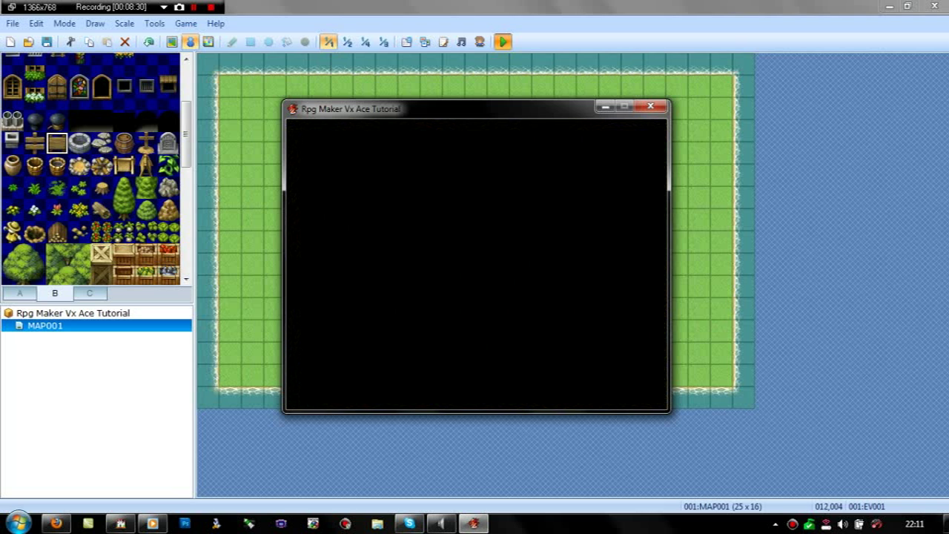
{"action": "key", "text": "Right"}
{"action": "key", "text": "Up"}
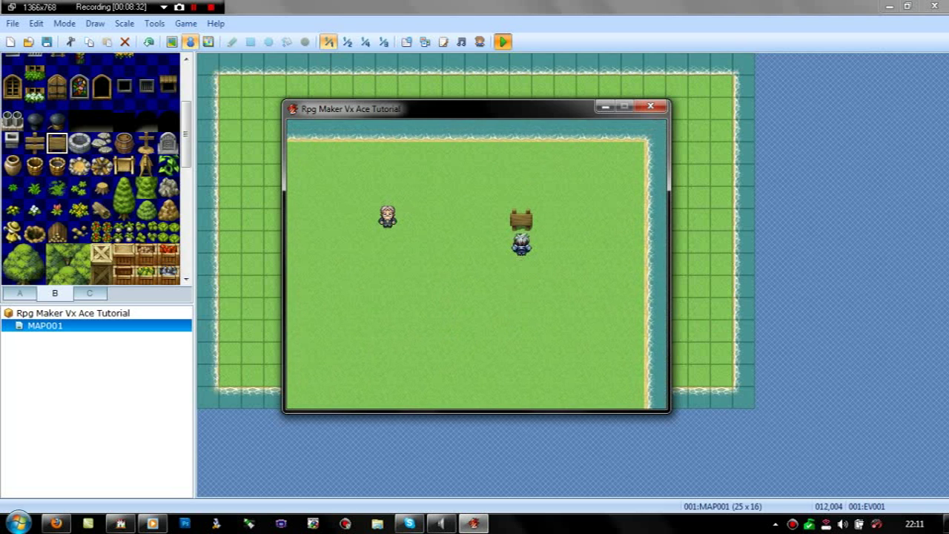
{"action": "key", "text": "Return"}
{"action": "key", "text": "Return"}
Walk to the character in the playtest and submit the wrong code 2110.
{"action": "key", "text": "Left"}
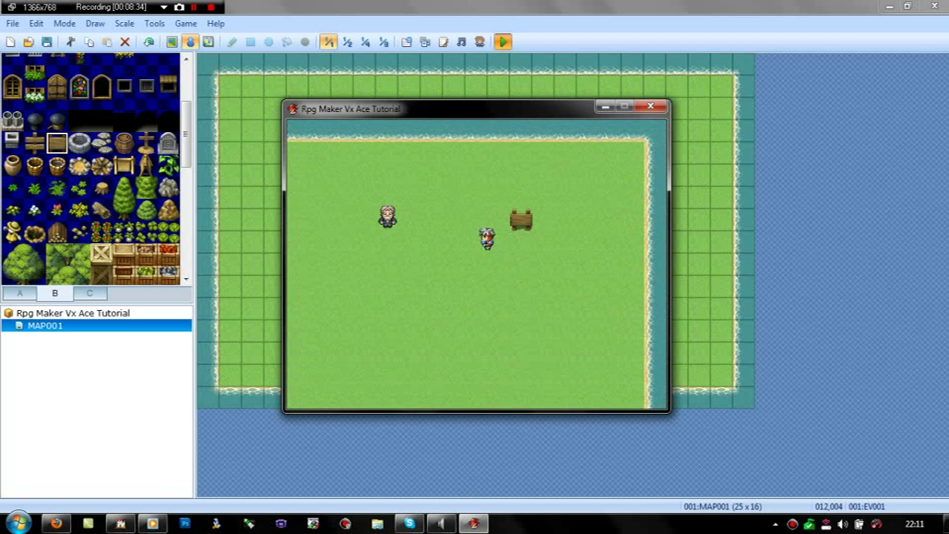
{"action": "key", "text": "Left"}
{"action": "key", "text": "Up"}
{"action": "key", "text": "Return"}
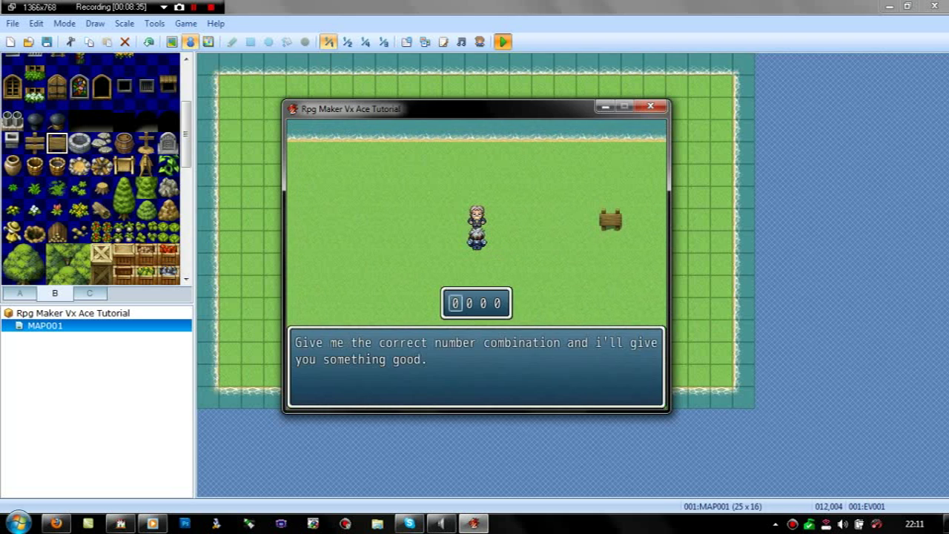
{"action": "key", "text": "Up"}
{"action": "key", "text": "Up"}
{"action": "key", "text": "Right"}
{"action": "key", "text": "Up"}
{"action": "key", "text": "Right"}
{"action": "key", "text": "Up"}
{"action": "key", "text": "Right"}
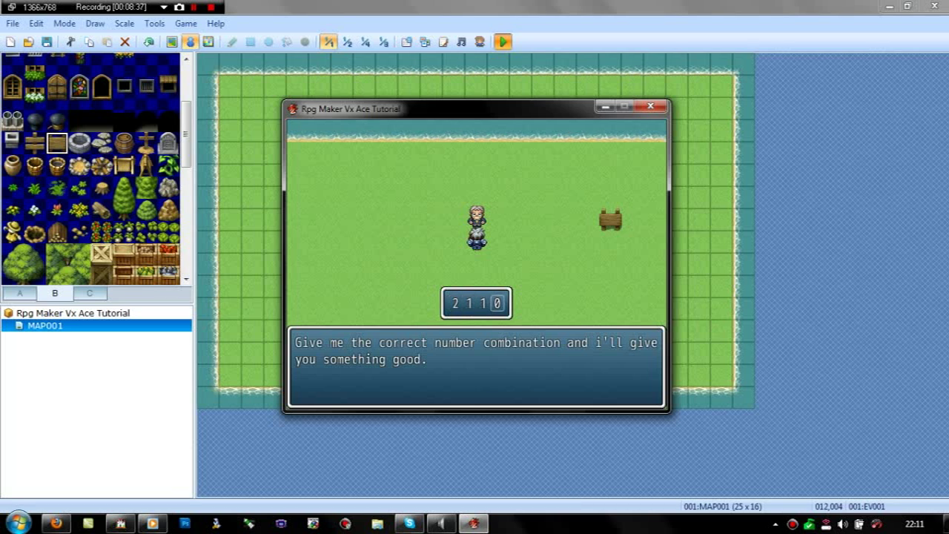
{"action": "key", "text": "Return"}
{"action": "key", "text": "Return"}
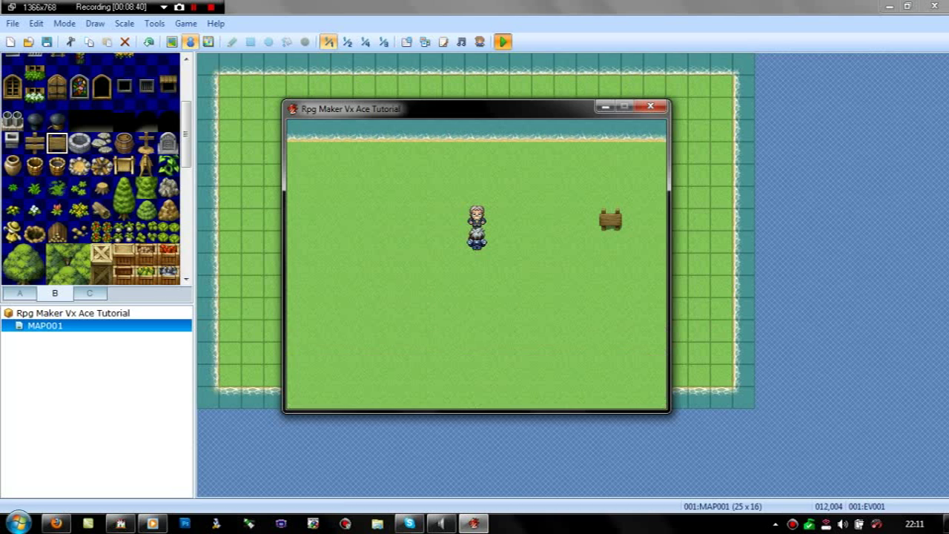
Walk back to the signboard to check it after the wrong answer and close the playtest.
{"action": "key", "text": "Right"}
{"action": "key", "text": "Left"}
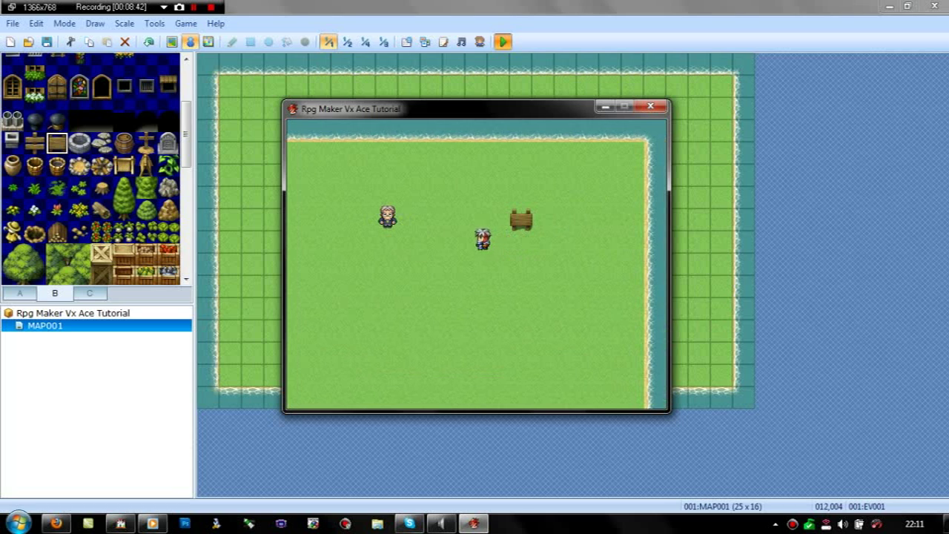
{"action": "key", "text": "Right"}
{"action": "key", "text": "Up"}
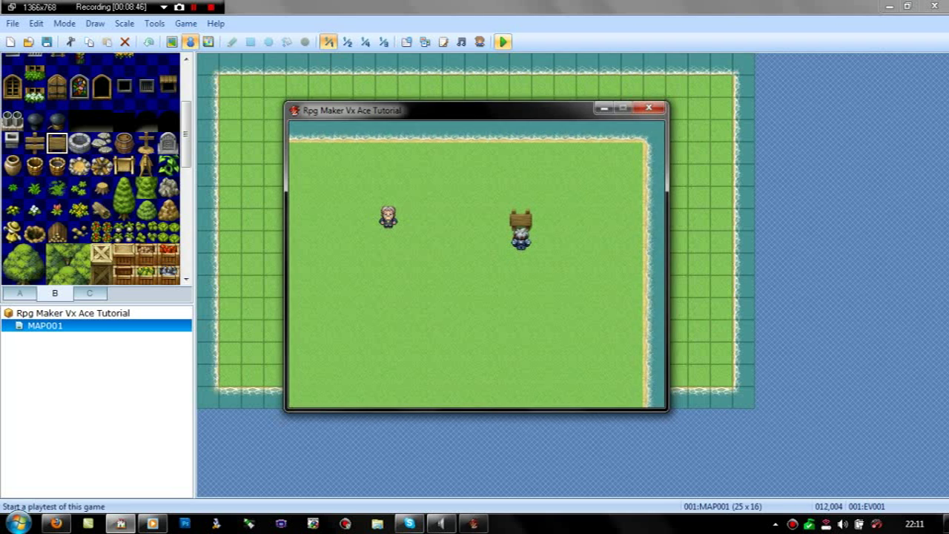
{"action": "key", "text": "alt+F4"}
Set the priority of the signboard event's second page to Same as Characters.
{"action": "double_click", "coordinate": [609, 152]}
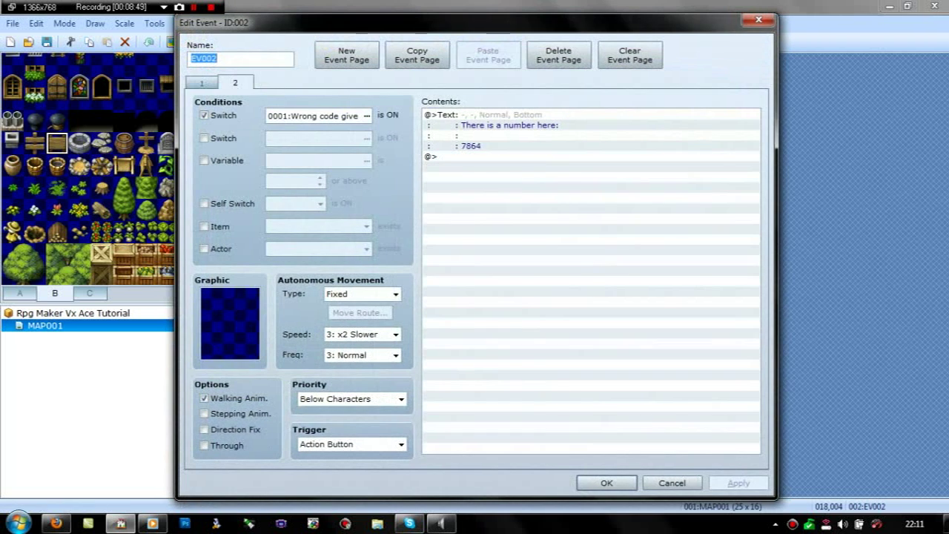
{"action": "left_click", "coordinate": [352, 399]}
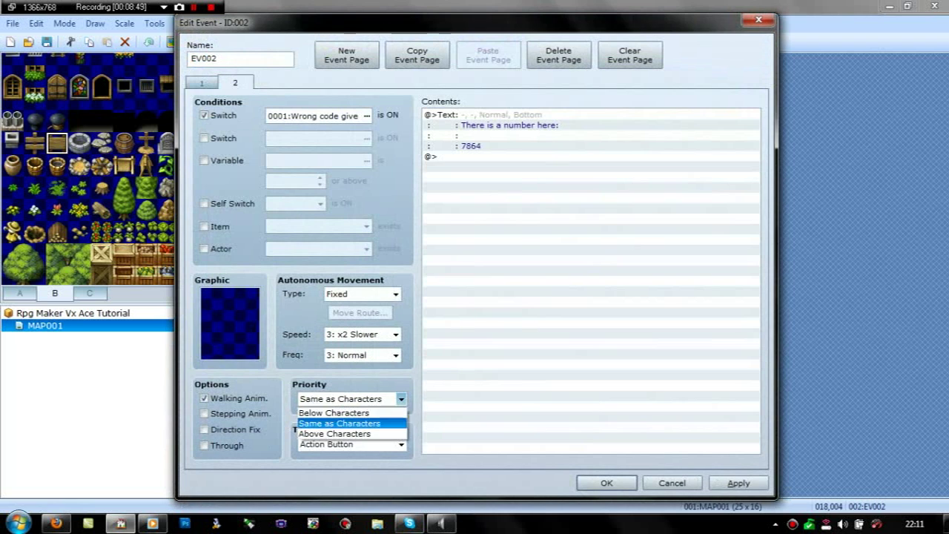
{"action": "left_click", "coordinate": [345, 422]}
{"action": "left_click", "coordinate": [606, 482]}
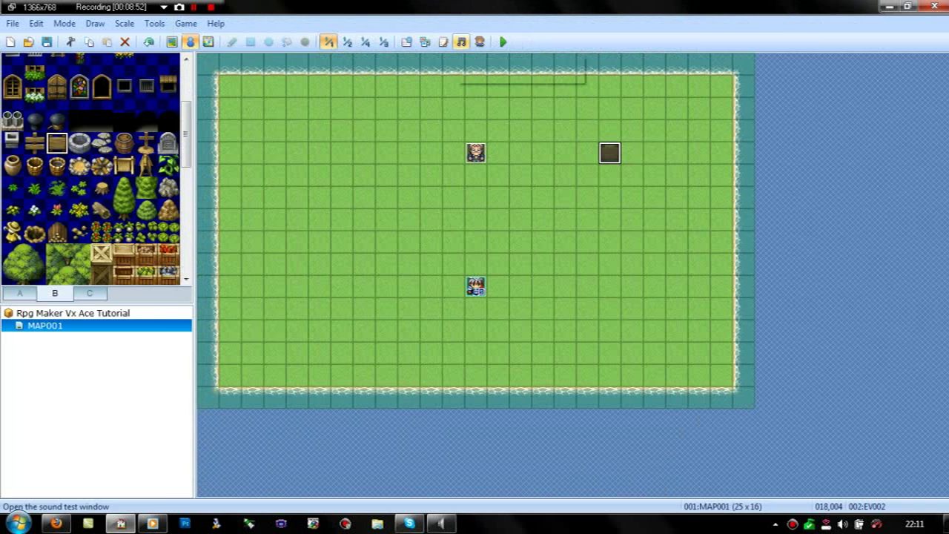
Save the project, start a new game in another playtest, and read the signboard's number.
{"action": "left_click", "coordinate": [502, 42]}
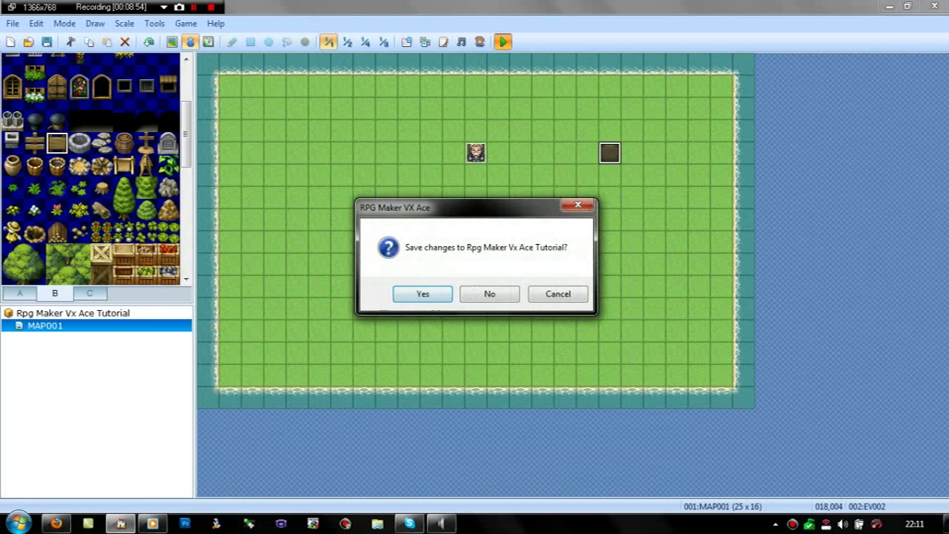
{"action": "key", "text": "Return"}
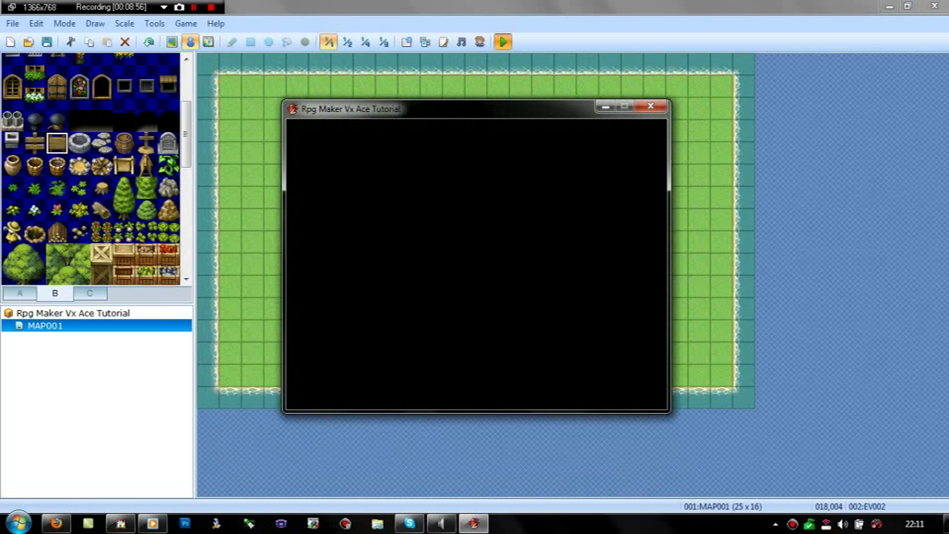
{"action": "key", "text": "Return"}
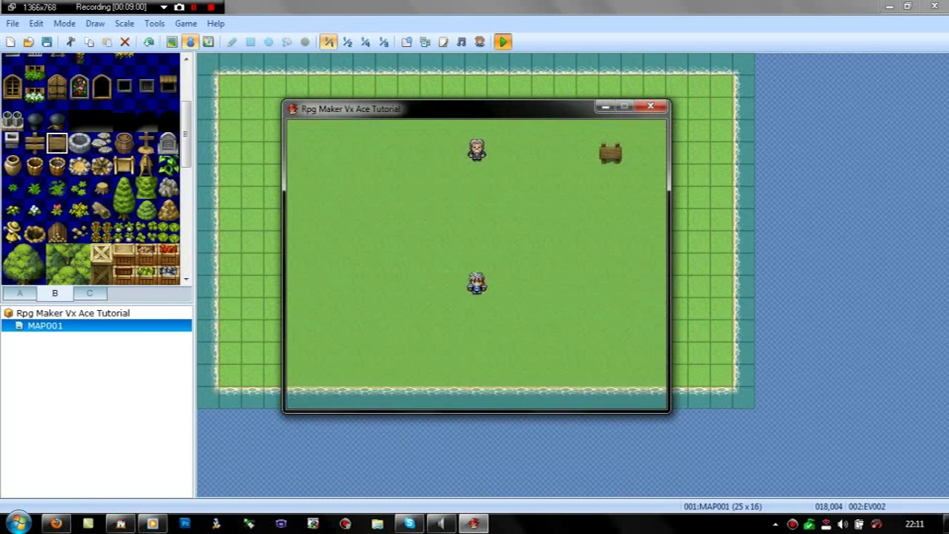
{"action": "key", "text": "Up"}
{"action": "key", "text": "Right"}
{"action": "key", "text": "Left"}
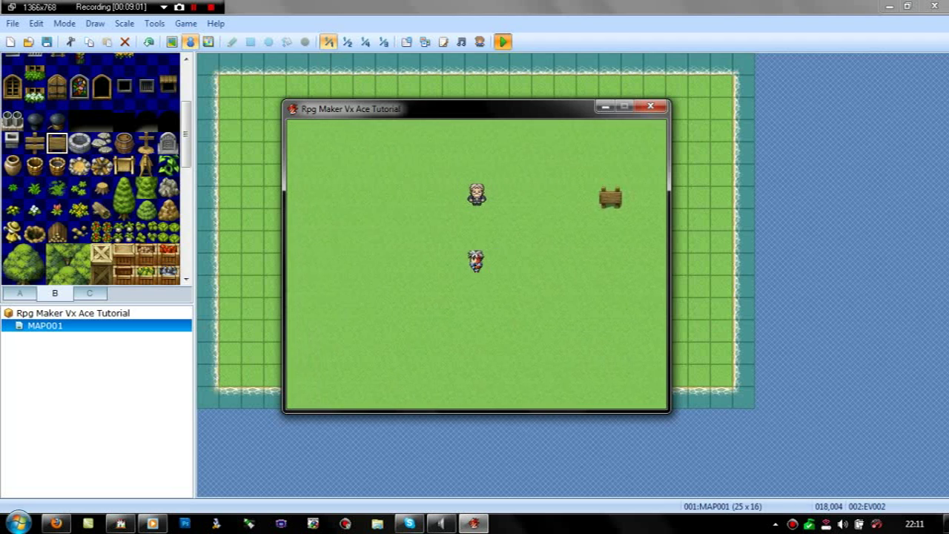
{"action": "key", "text": "Right"}
{"action": "key", "text": "Up"}
{"action": "key", "text": "Return"}
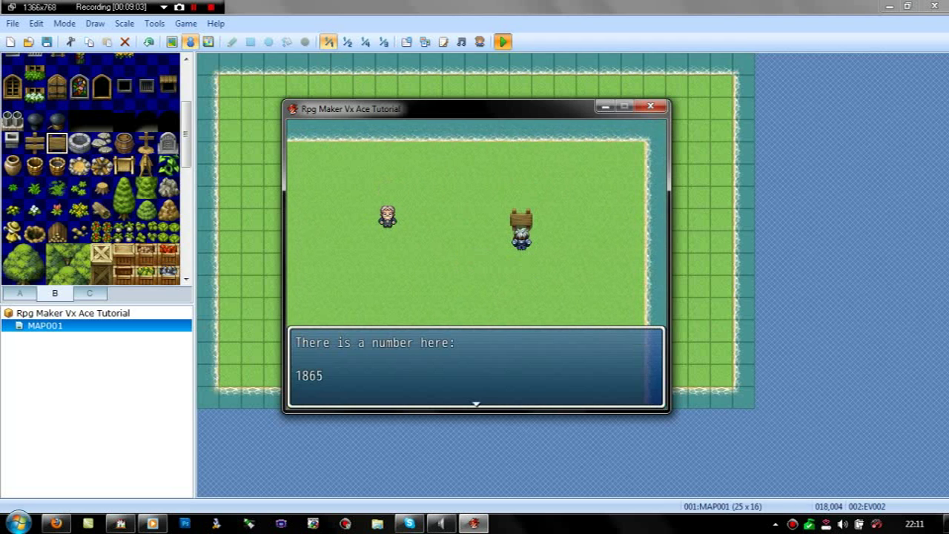
{"action": "key", "text": "Return"}
Talk to the character in the playtest and submit the number entry without changing its digits.
{"action": "key", "text": "Left"}
{"action": "key", "text": "Left"}
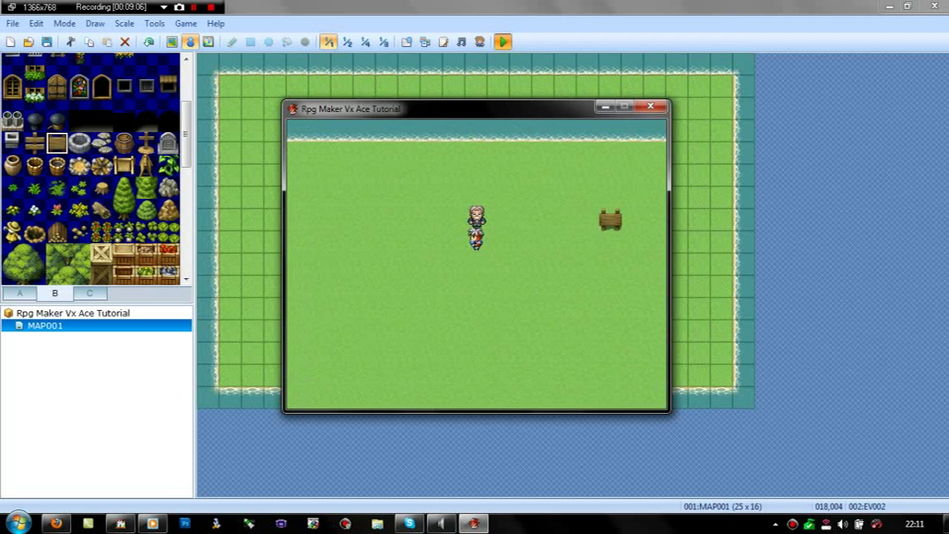
{"action": "key", "text": "Up"}
{"action": "key", "text": "Return"}
{"action": "key", "text": "Return"}
{"action": "key", "text": "Return"}
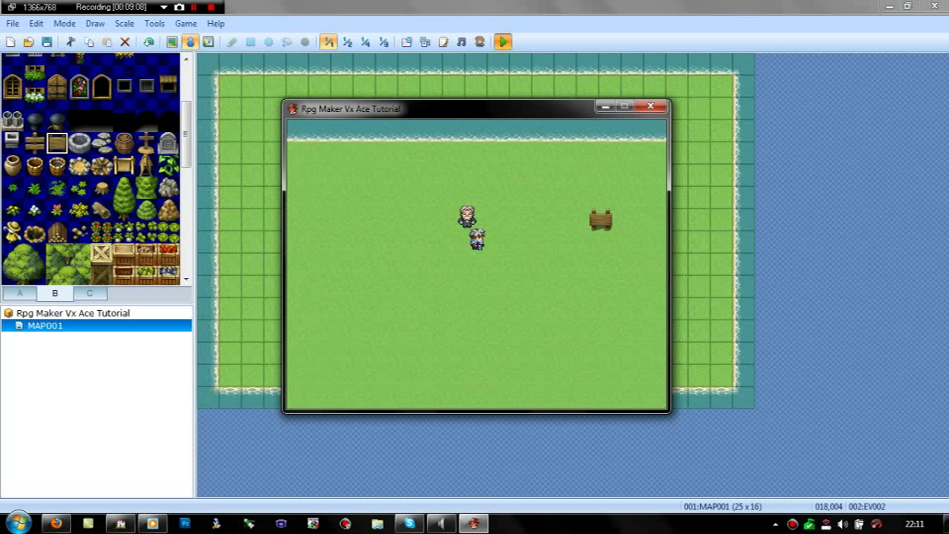
Return to the signboard and read its number after the wrong answer.
{"action": "key", "text": "Right"}
{"action": "key", "text": "Up"}
{"action": "key", "text": "Return"}
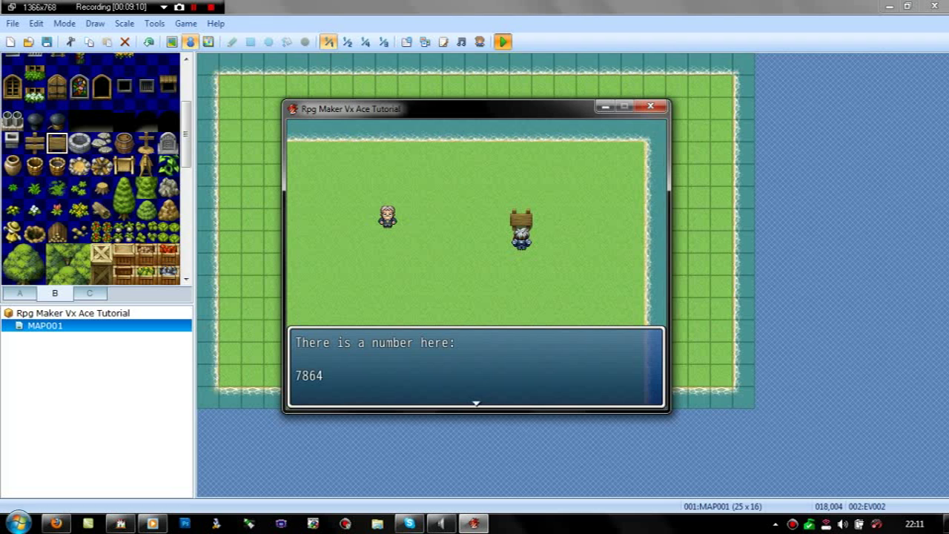
{"action": "key", "text": "Return"}
Talk to the character again to test the dialogue on its second page.
{"action": "key", "text": "Left"}
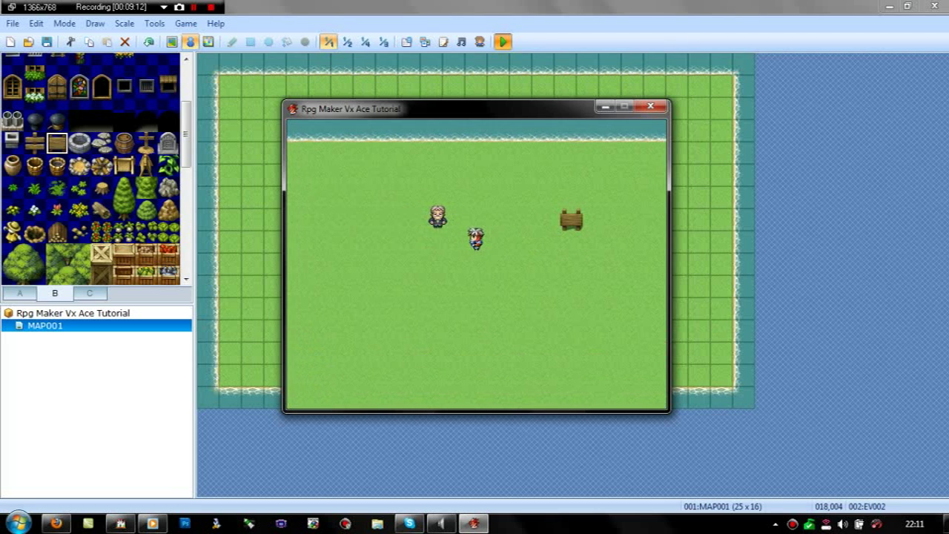
{"action": "key", "text": "Up"}
{"action": "key", "text": "Return"}
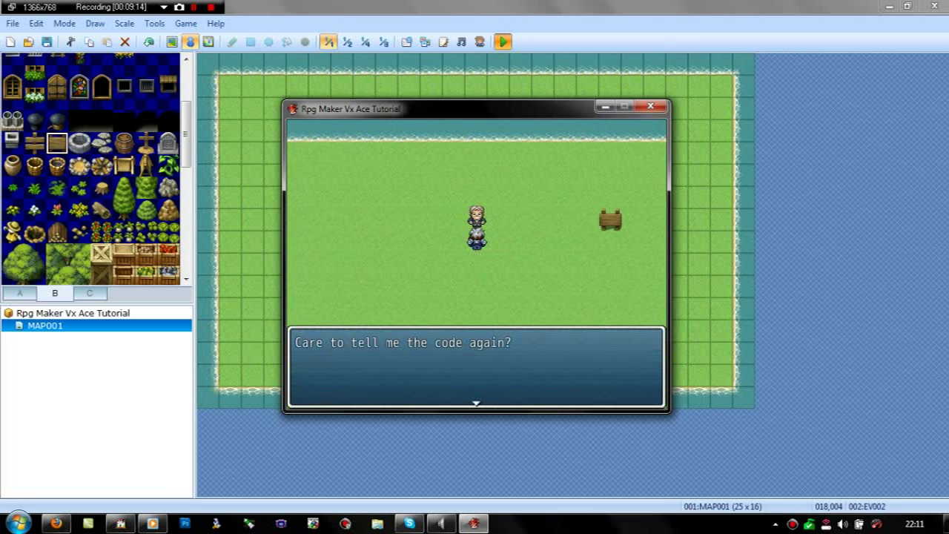
{"action": "key", "text": "Return"}
{"action": "key", "text": "Return"}
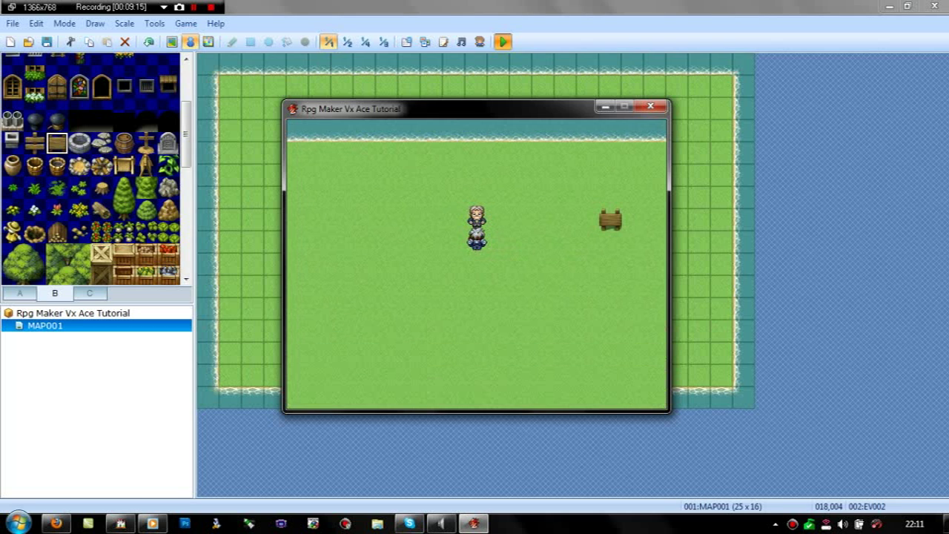
Close the playtest and open the character's event at the Input Number command on its first page.
{"action": "left_click", "coordinate": [650, 106]}
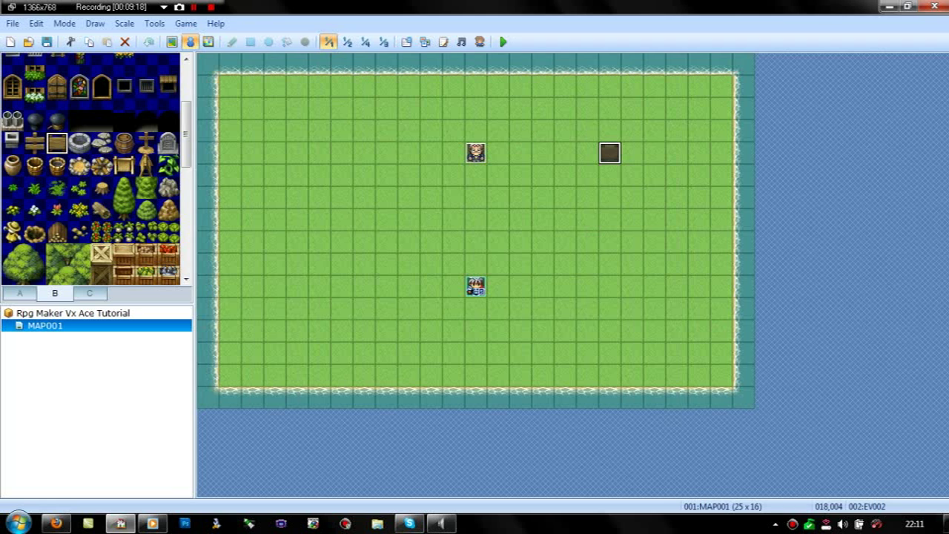
{"action": "double_click", "coordinate": [475, 152]}
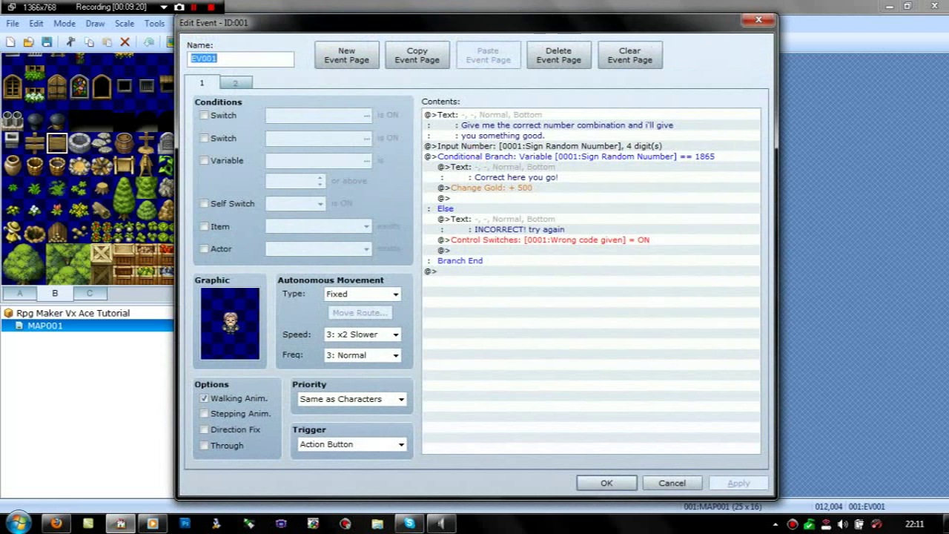
{"action": "left_click", "coordinate": [541, 146]}
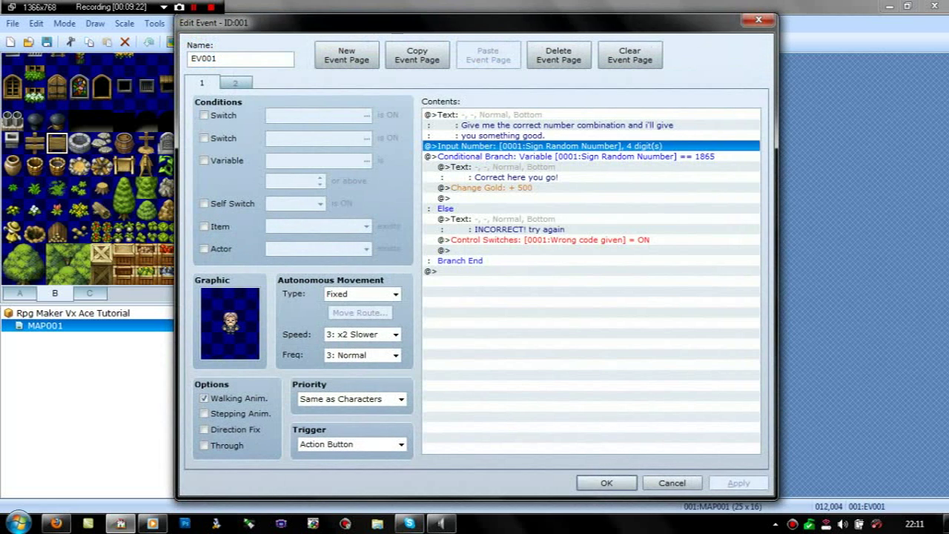
On the character event's second page, insert a 4-digit Input Number command for variable 0001 before the conditional branch.
{"action": "key", "text": "ctrl+Tab"}
{"action": "key", "text": "End"}
{"action": "key", "text": "Return"}
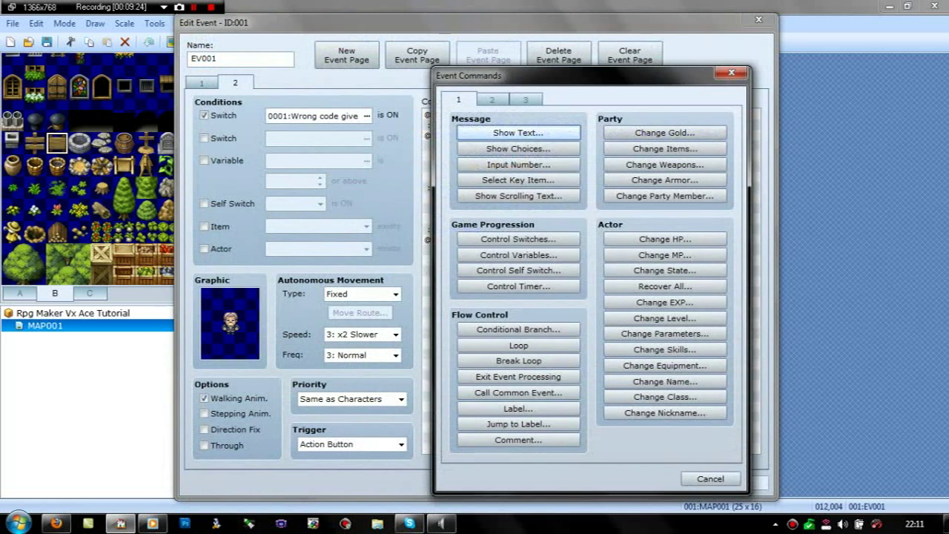
{"action": "key", "text": "Down"}
{"action": "key", "text": "Down"}
{"action": "key", "text": "Return"}
{"action": "key", "text": "Tab"}
{"action": "type", "text": "4"}
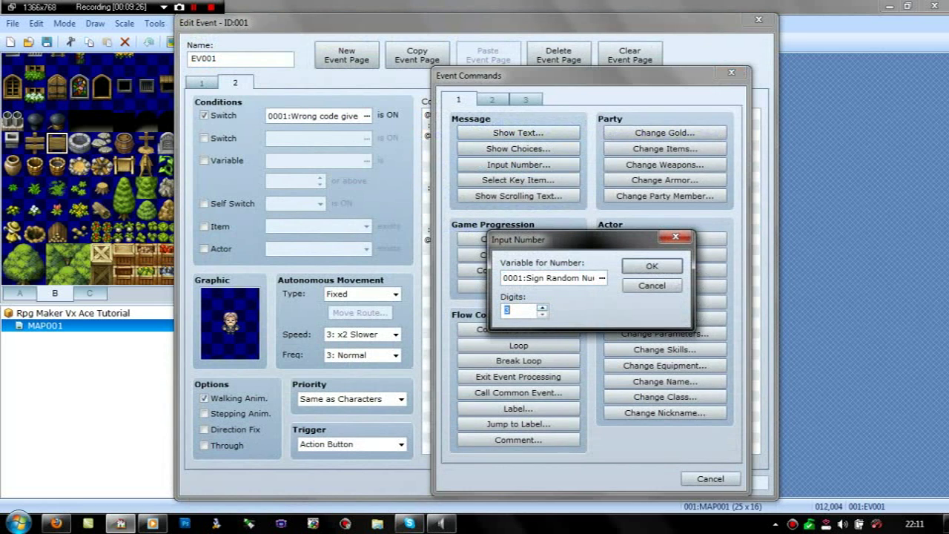
{"action": "key", "text": "Tab"}
{"action": "key", "text": "Return"}
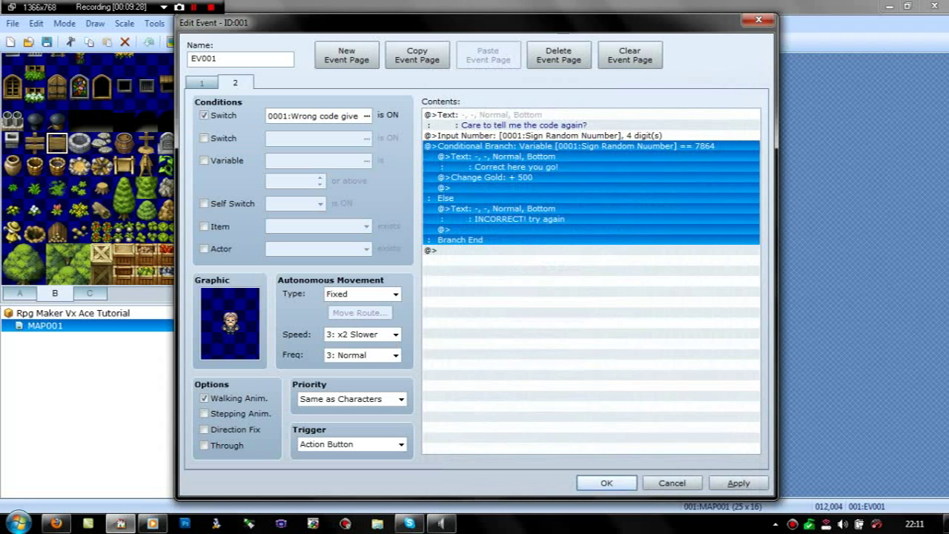
Confirm the event changes, save the project, and start a new game in a playtest.
{"action": "left_click", "coordinate": [607, 483]}
{"action": "left_click", "coordinate": [503, 42]}
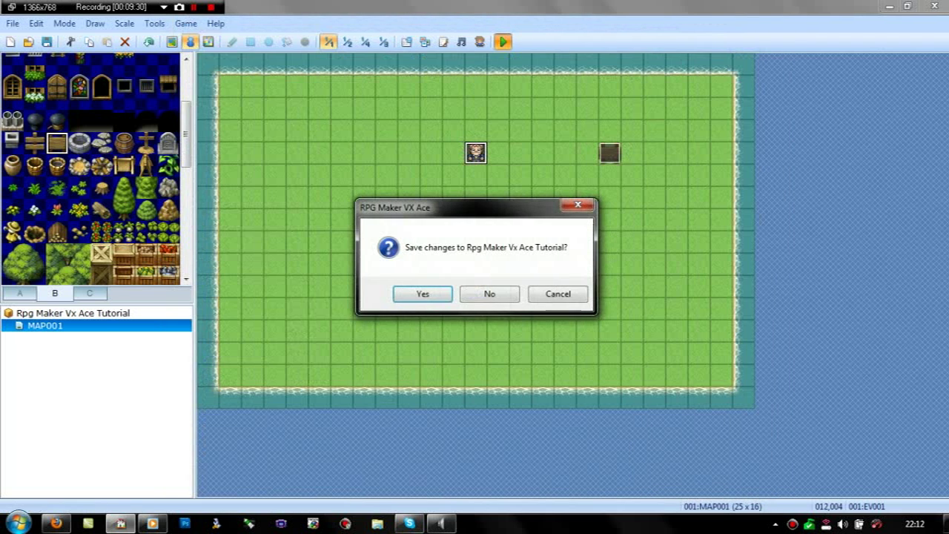
{"action": "key", "text": "Return"}
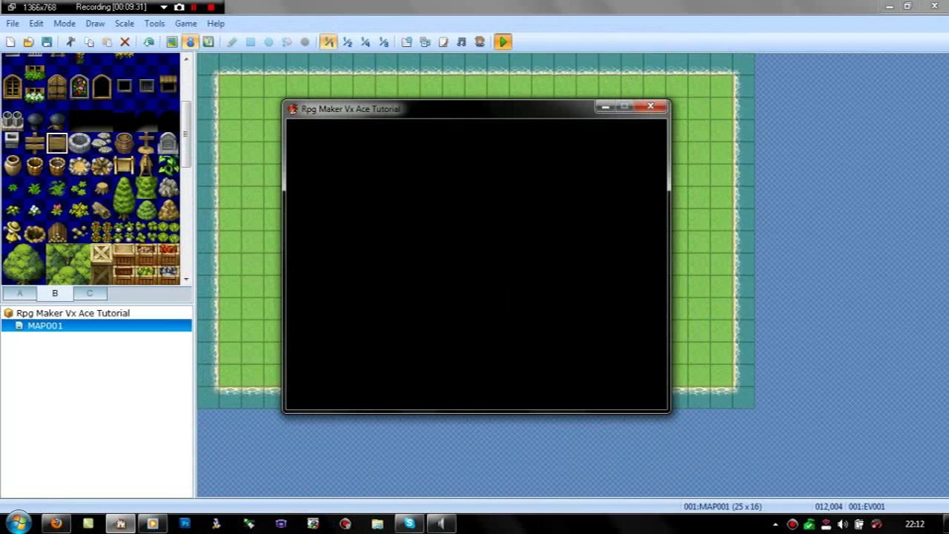
{"action": "key", "text": "Return"}
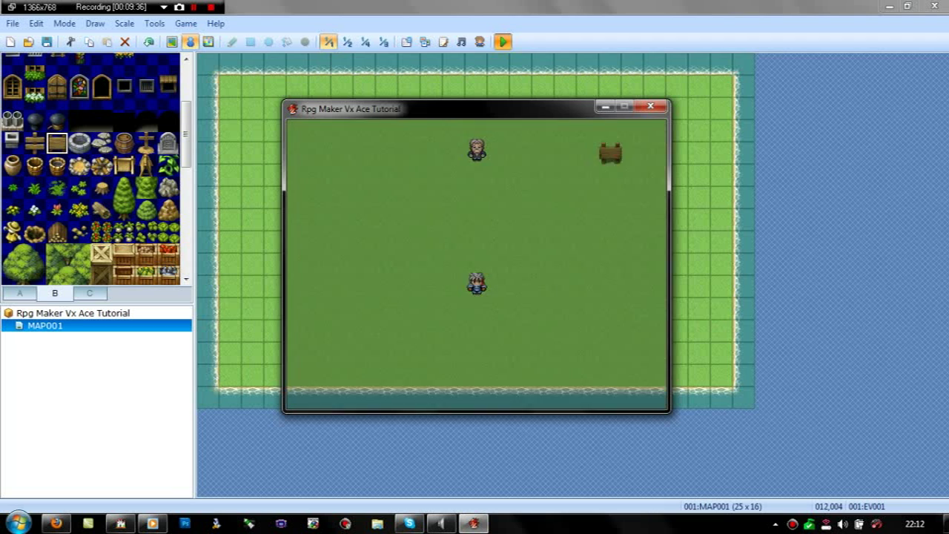
Walk to the signboard in the new playtest and read its message.
{"action": "key", "text": "Right"}
{"action": "key", "text": "Right"}
{"action": "key", "text": "Right"}
{"action": "key", "text": "Right"}
{"action": "key", "text": "Up"}
{"action": "key", "text": "Up"}
{"action": "key", "text": "Up"}
{"action": "key", "text": "Return"}
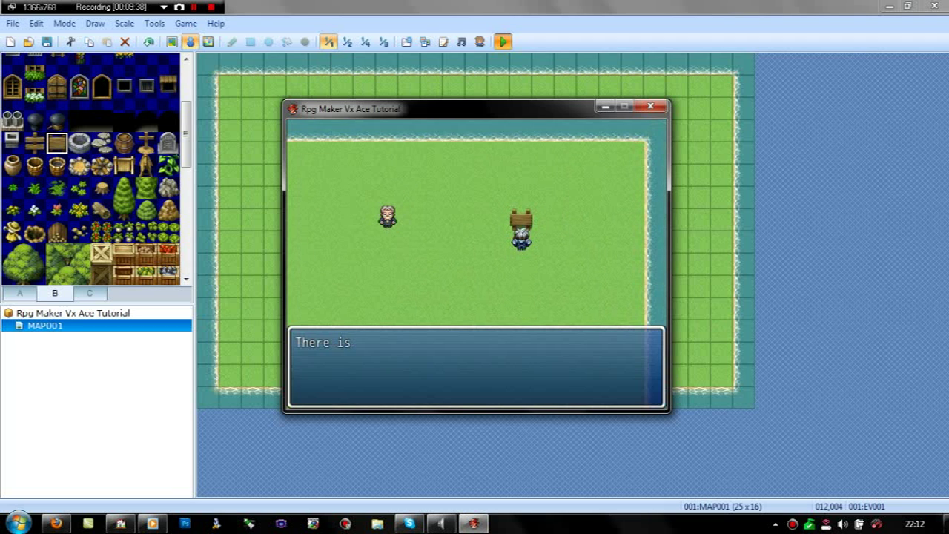
{"action": "key", "text": "Return"}
Walk to the character and submit the first number entry with its digits left as they are.
{"action": "key", "text": "Left"}
{"action": "key", "text": "Left"}
{"action": "key", "text": "Left"}
{"action": "key", "text": "Left"}
{"action": "key", "text": "Left"}
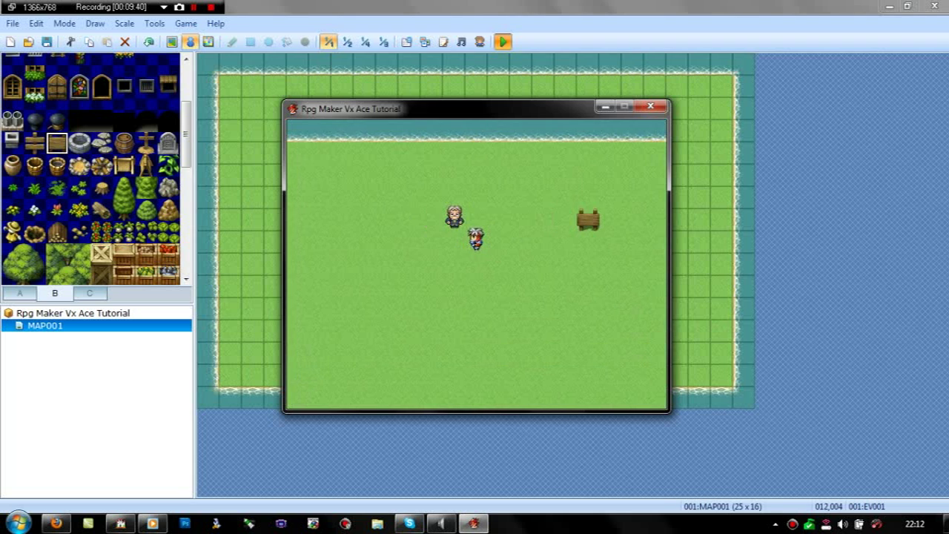
{"action": "key", "text": "Up"}
{"action": "key", "text": "Return"}
{"action": "key", "text": "Return"}
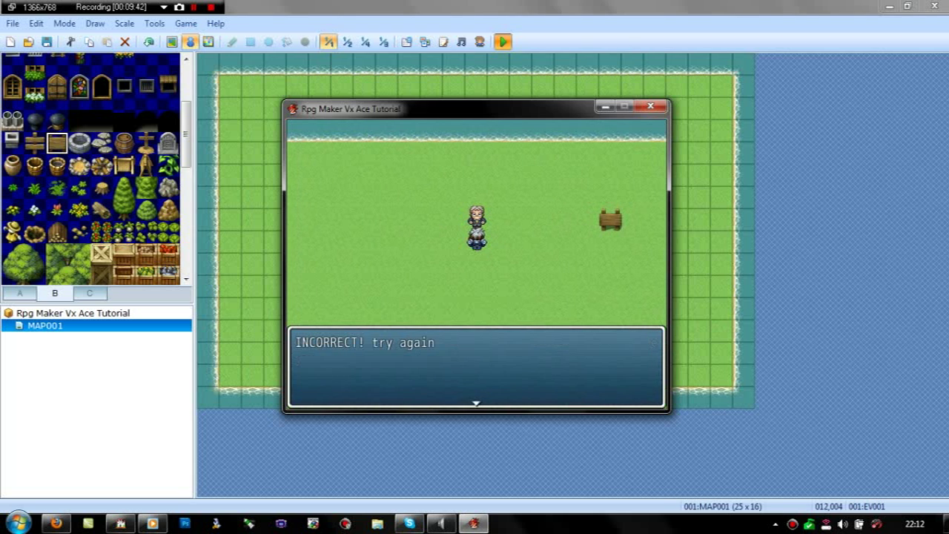
{"action": "key", "text": "Return"}
Go back to the signboard and read its message following the wrong answer.
{"action": "key", "text": "Right"}
{"action": "key", "text": "Right"}
{"action": "key", "text": "Right"}
{"action": "key", "text": "Right"}
{"action": "key", "text": "Right"}
{"action": "key", "text": "Up"}
{"action": "key", "text": "Return"}
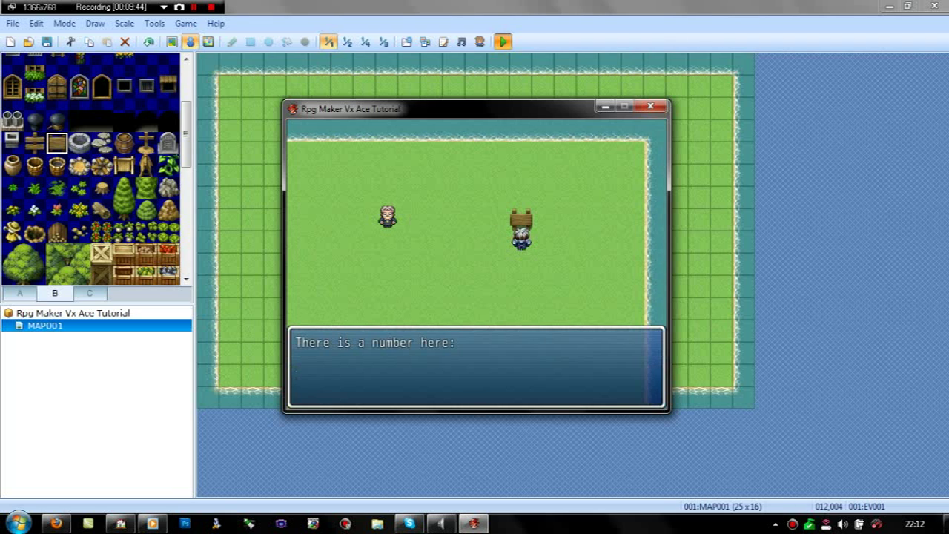
{"action": "key", "text": "Return"}
Return to the character and talk to him again to open the second page's number entry.
{"action": "key", "text": "Left"}
{"action": "key", "text": "Left"}
{"action": "key", "text": "Left"}
{"action": "key", "text": "Left"}
{"action": "key", "text": "Left"}
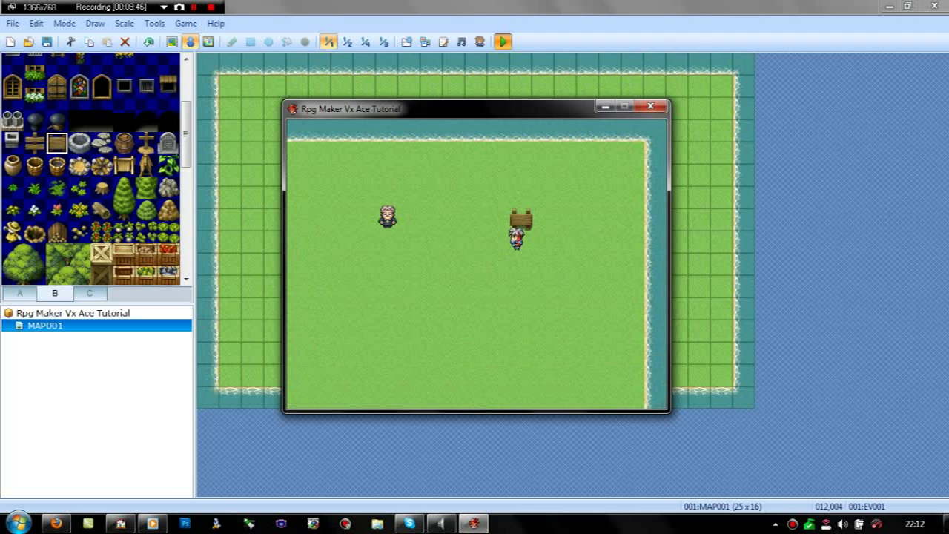
{"action": "key", "text": "Up"}
{"action": "key", "text": "Return"}
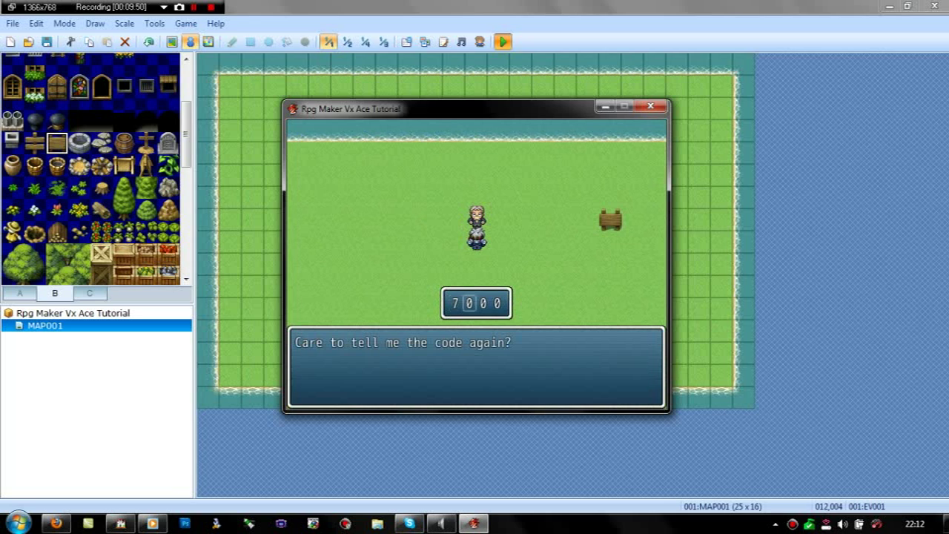
Enter 7864 as the code in the character's number entry and submit it.
{"action": "key", "text": "Up"}
{"action": "key", "text": "Up"}
{"action": "key", "text": "Up"}
{"action": "key", "text": "Up"}
{"action": "key", "text": "Up"}
{"action": "key", "text": "Up"}
{"action": "key", "text": "Up"}
{"action": "key", "text": "Up"}
{"action": "key", "text": "Up"}
{"action": "key", "text": "Up"}
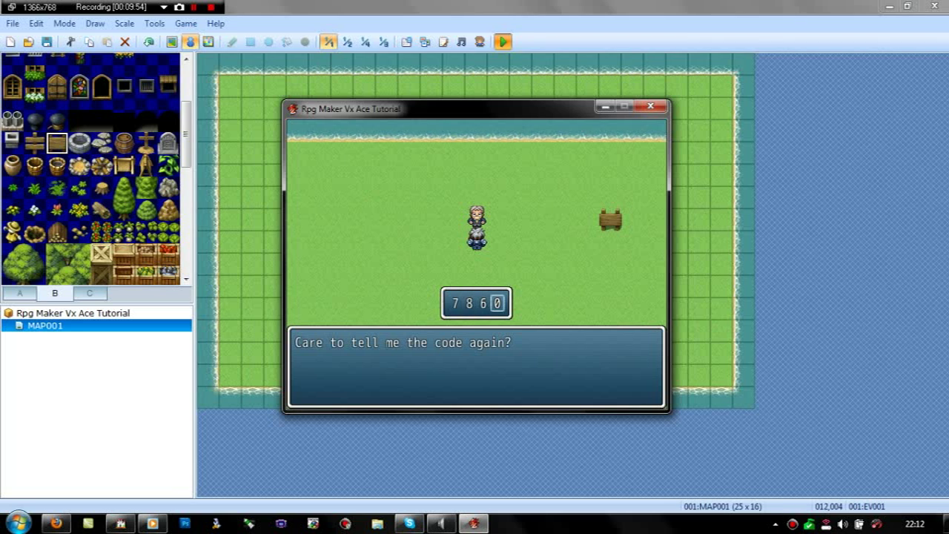
{"action": "key", "text": "Return"}
{"action": "key", "text": "Return"}
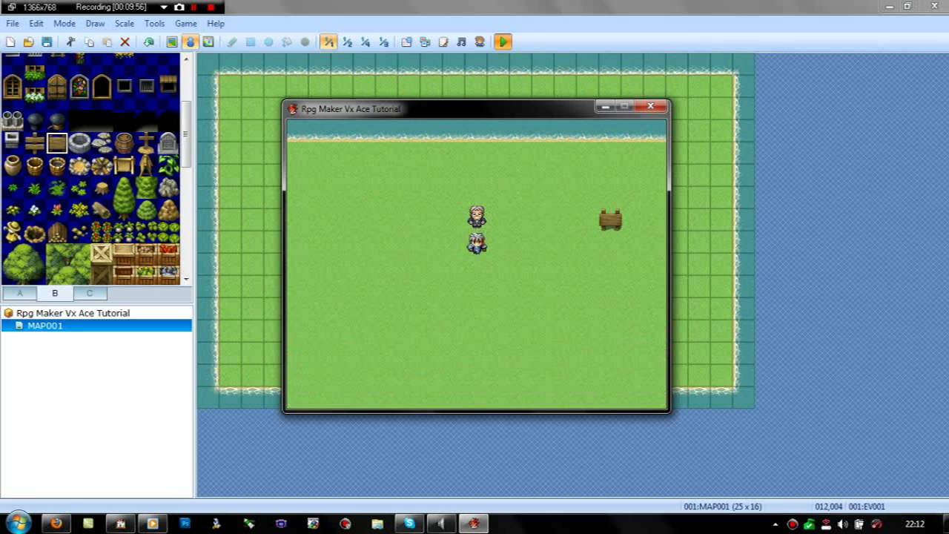
{"action": "key", "text": "Right"}
{"action": "key", "text": "Left"}
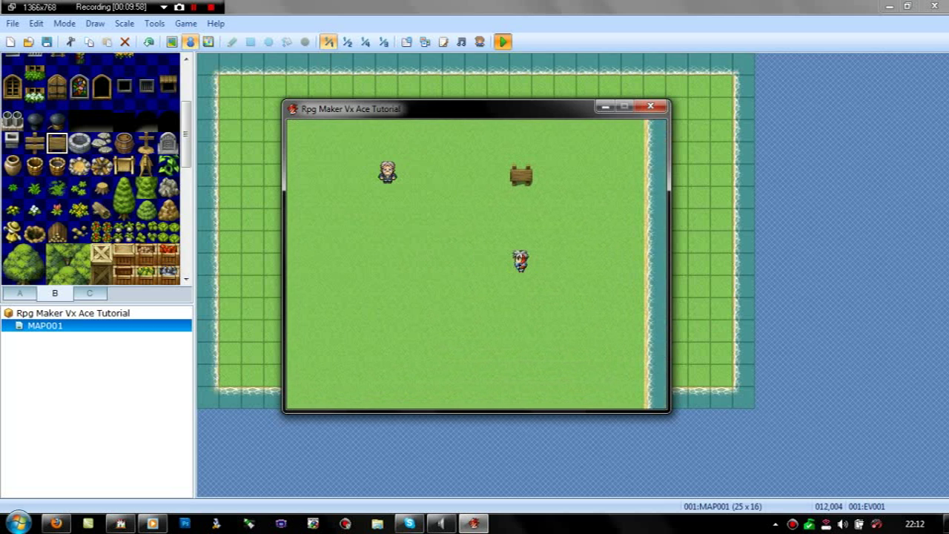
{"action": "key", "text": "Down"}
{"action": "key", "text": "Left"}
{"action": "key", "text": "Left"}
{"action": "key", "text": "Up"}
{"action": "key", "text": "Right"}
{"action": "key", "text": "Up"}
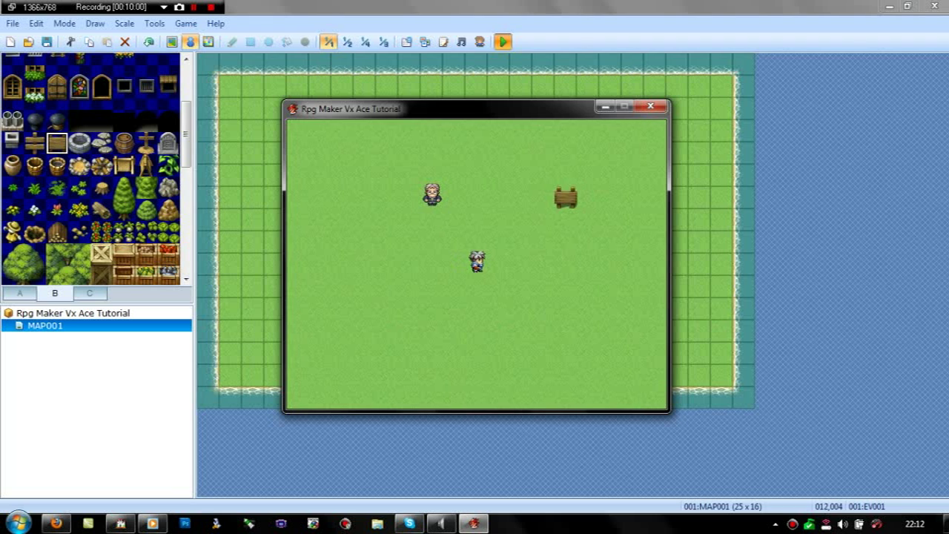
{"action": "key", "text": "Up"}
{"action": "key", "text": "Right"}
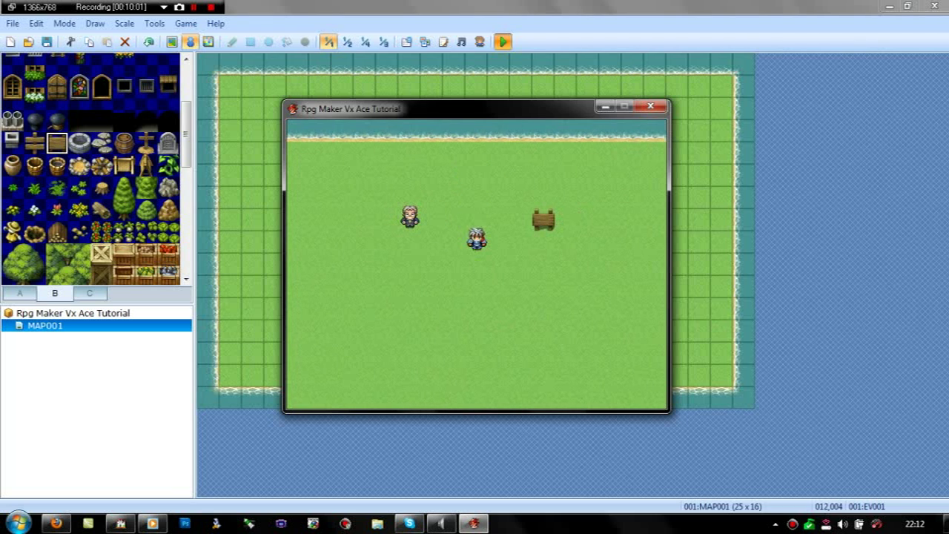
{"action": "key", "text": "Up"}
{"action": "key", "text": "Left"}
{"action": "key", "text": "Up"}
{"action": "key", "text": "Right"}
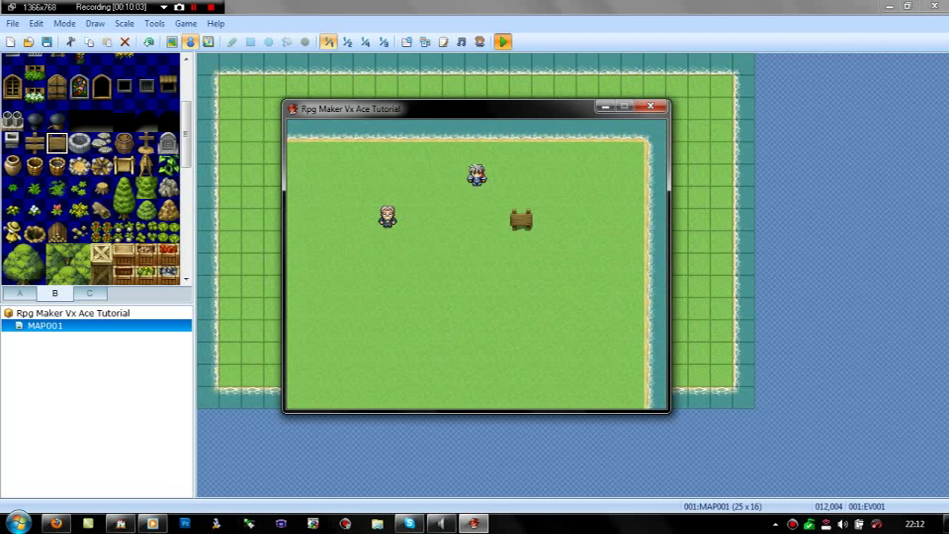
{"action": "key", "text": "Down"}
{"action": "key", "text": "Down"}
{"action": "key", "text": "Right"}
{"action": "key", "text": "Up"}
{"action": "key", "text": "Up"}
{"action": "key", "text": "Left"}
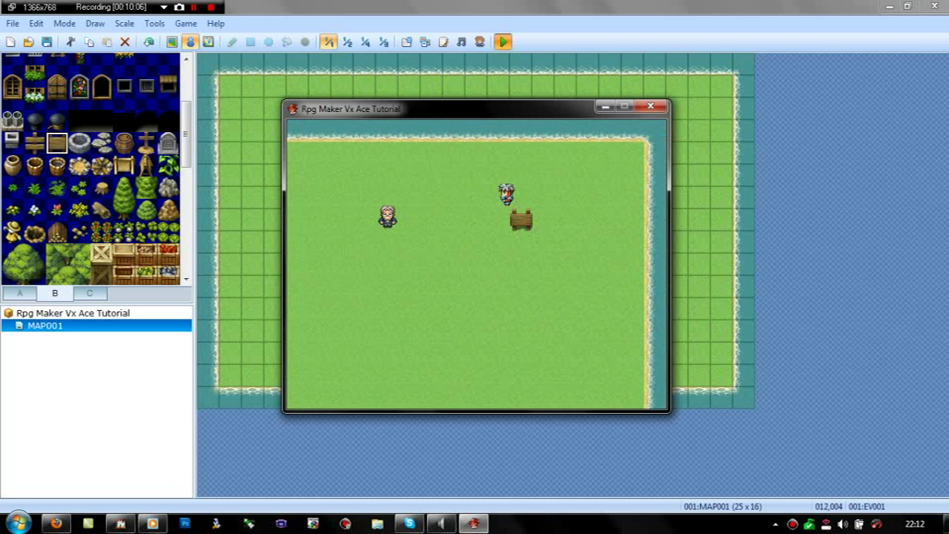
{"action": "key", "text": "Left"}
{"action": "key", "text": "Up"}
{"action": "key", "text": "Left"}
{"action": "key", "text": "Down"}
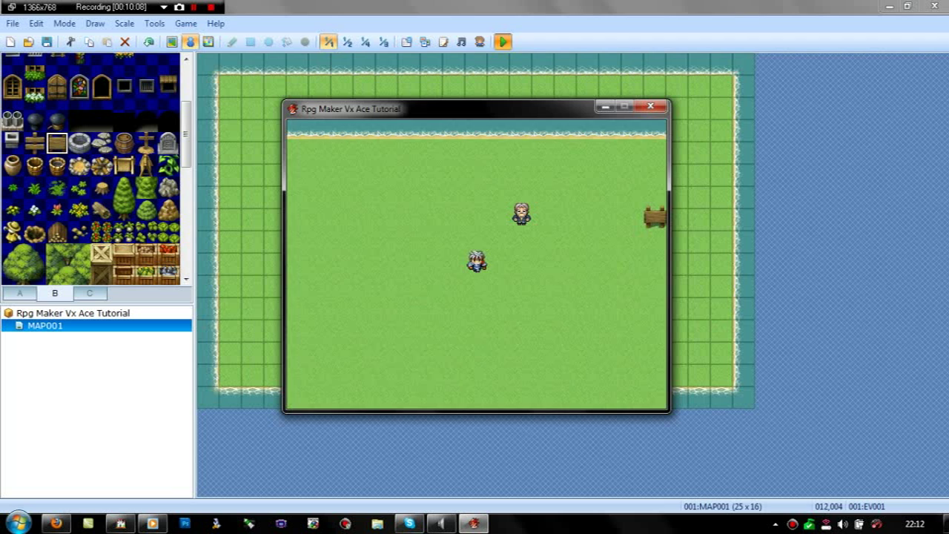
{"action": "key", "text": "Right"}
{"action": "key", "text": "Right"}
{"action": "key", "text": "Down"}
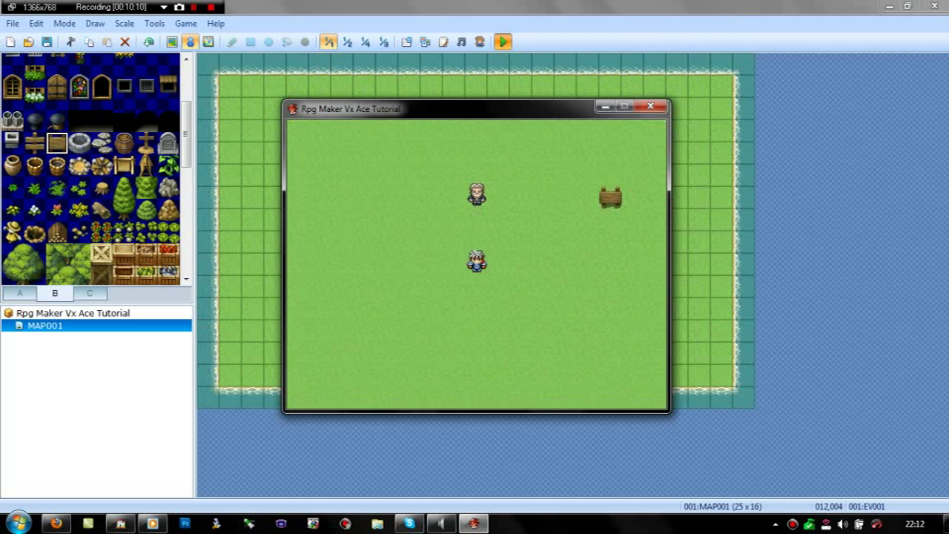
{"action": "key", "text": "Right"}
{"action": "key", "text": "Up"}
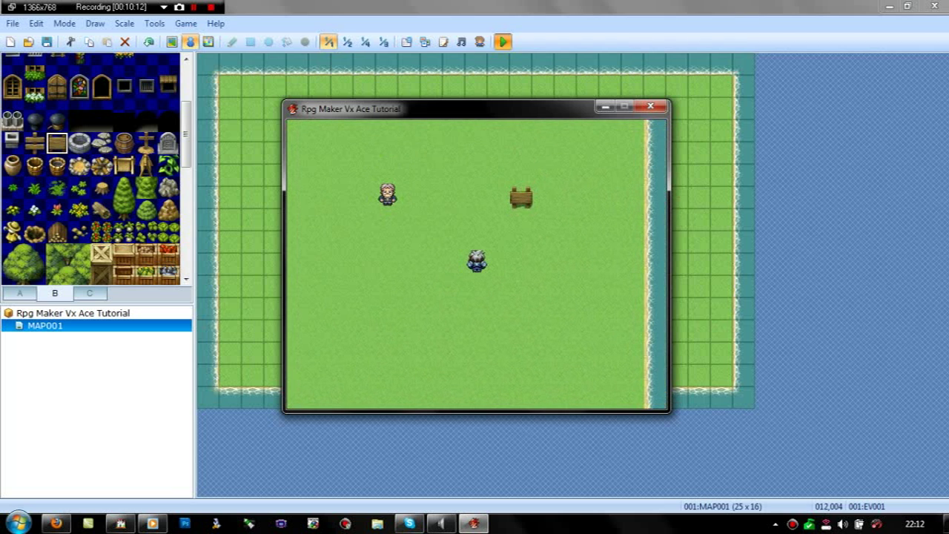
{"action": "key", "text": "Left"}
{"action": "key", "text": "Up"}
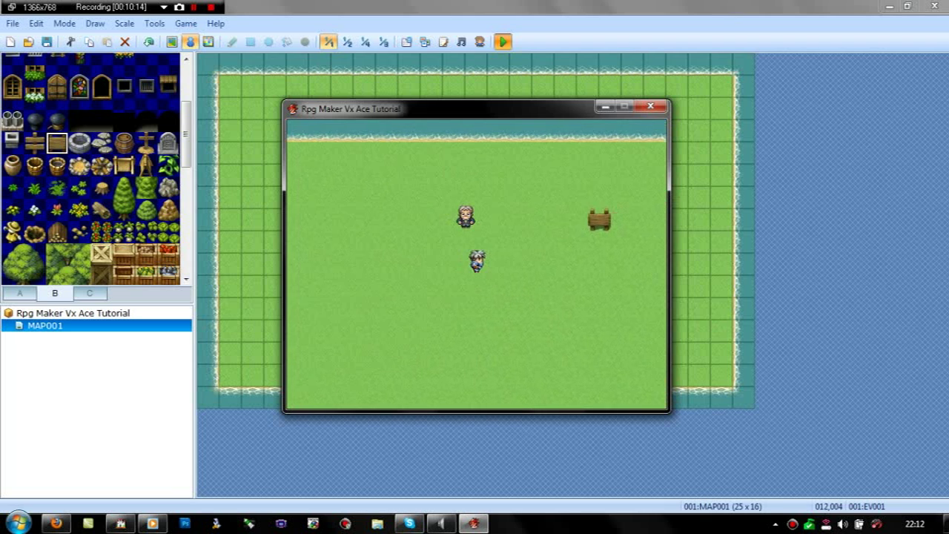
{"action": "key", "text": "Right"}
{"action": "key", "text": "Down"}
{"action": "key", "text": "Up"}
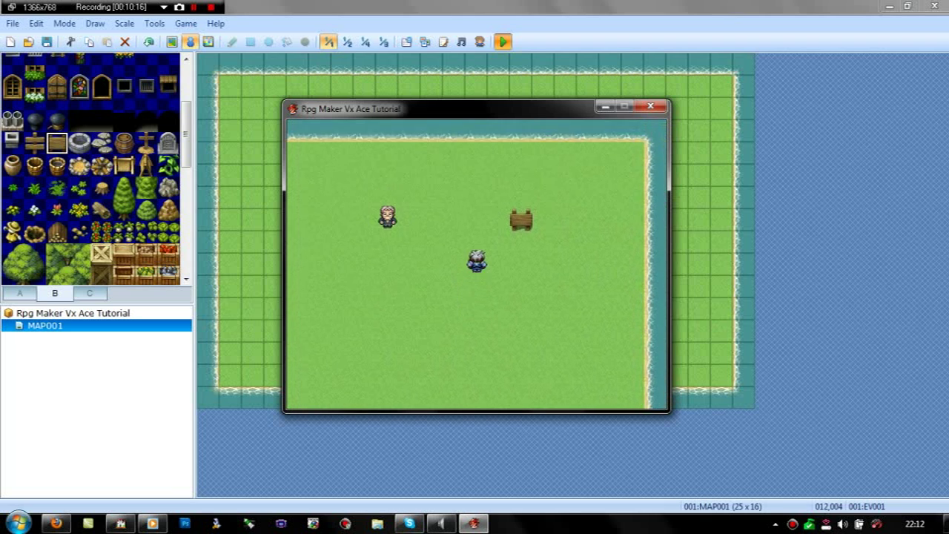
{"action": "key", "text": "Down"}
{"action": "key", "text": "Up"}
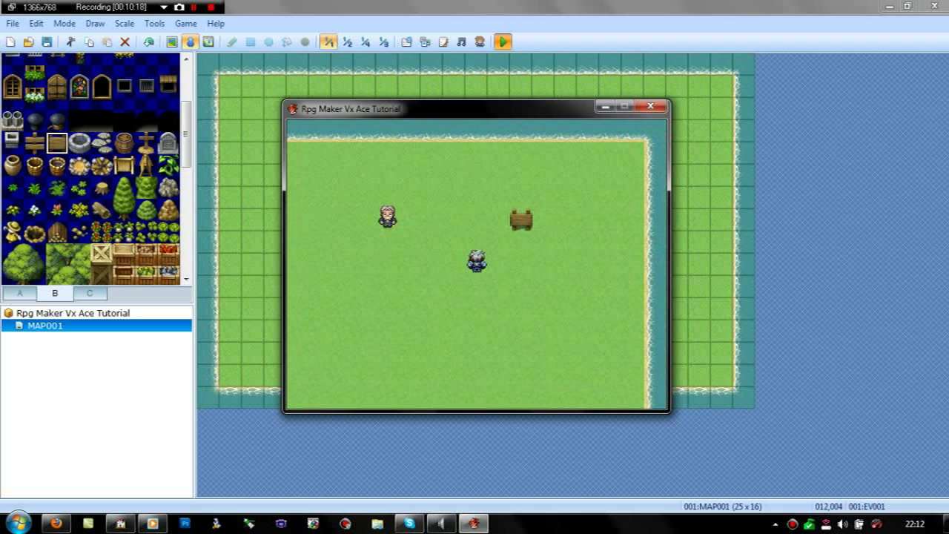